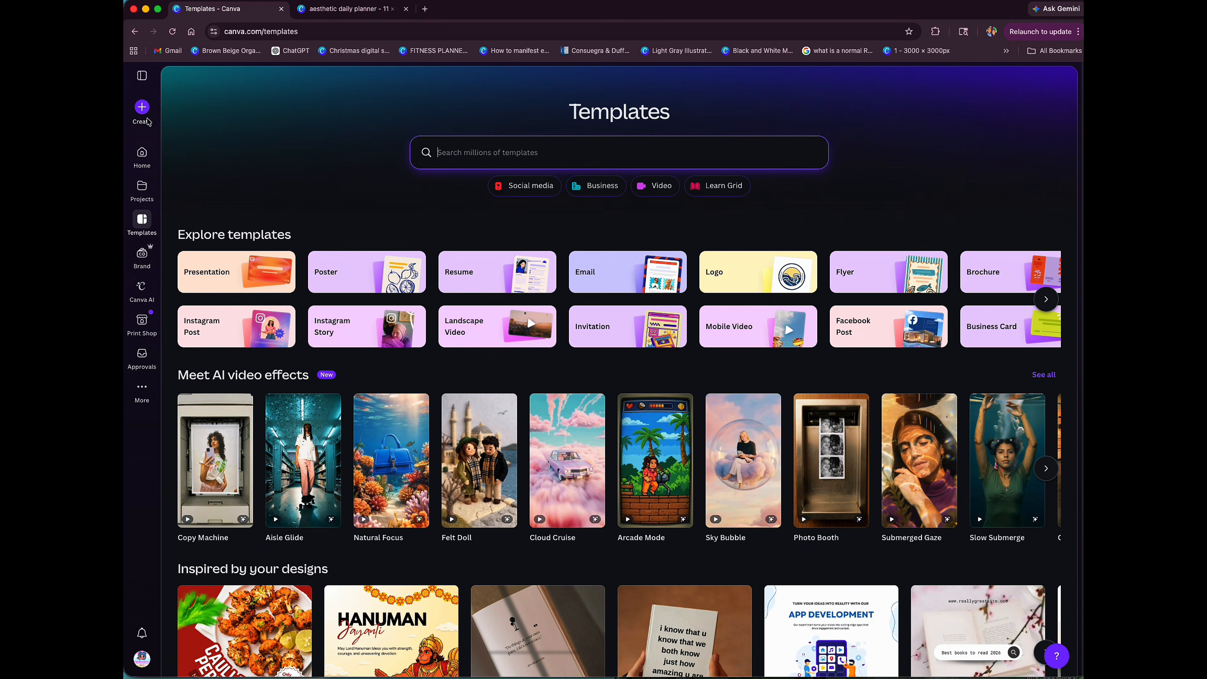
Step: Create a new custom-size design in inches, 10.4 in wide and 1.5 in high
left_click(142, 107)
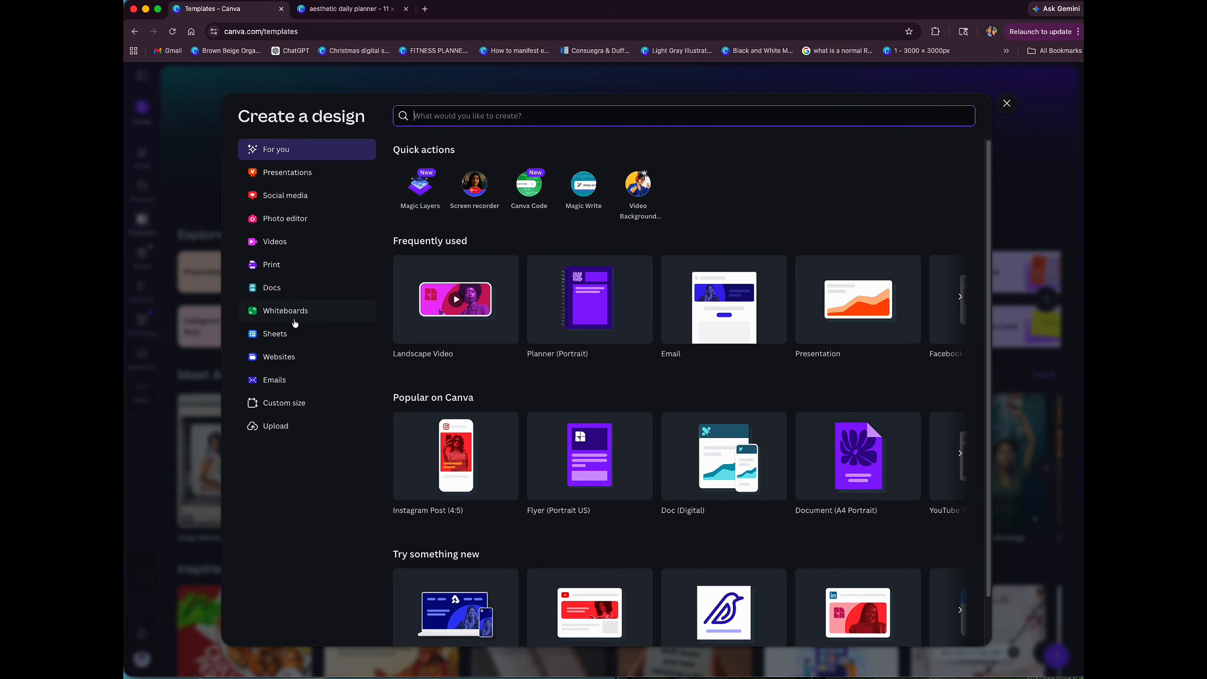
left_click(304, 405)
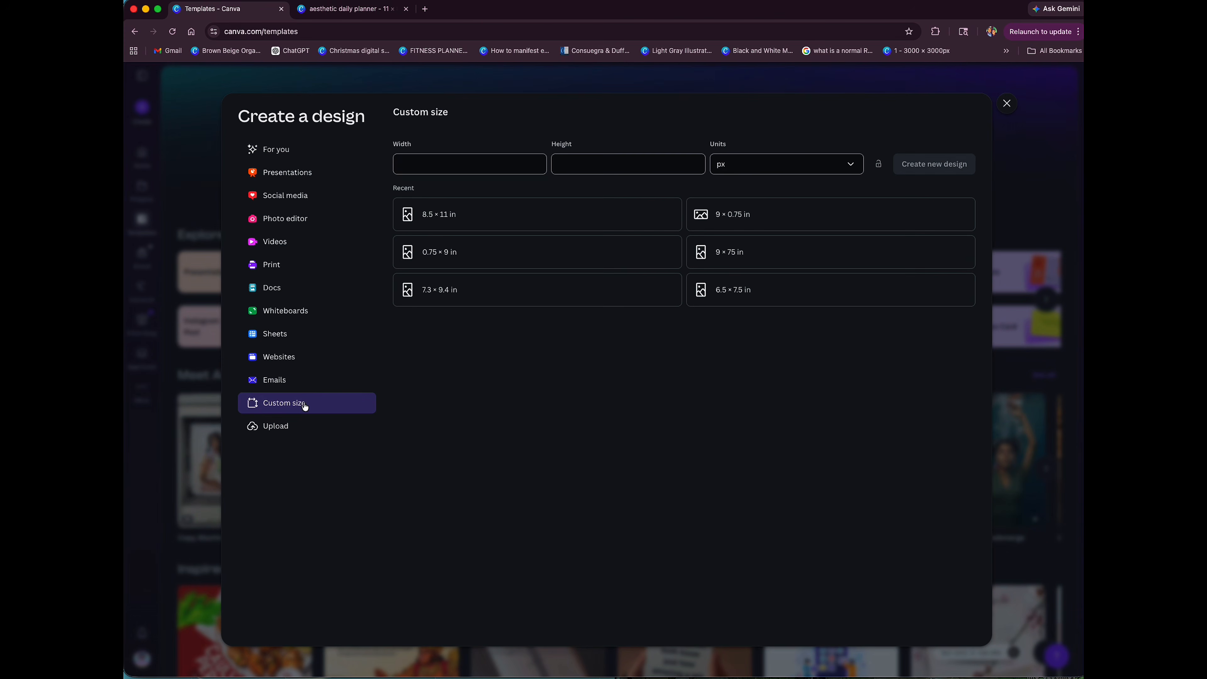
left_click(728, 170)
left_click(743, 215)
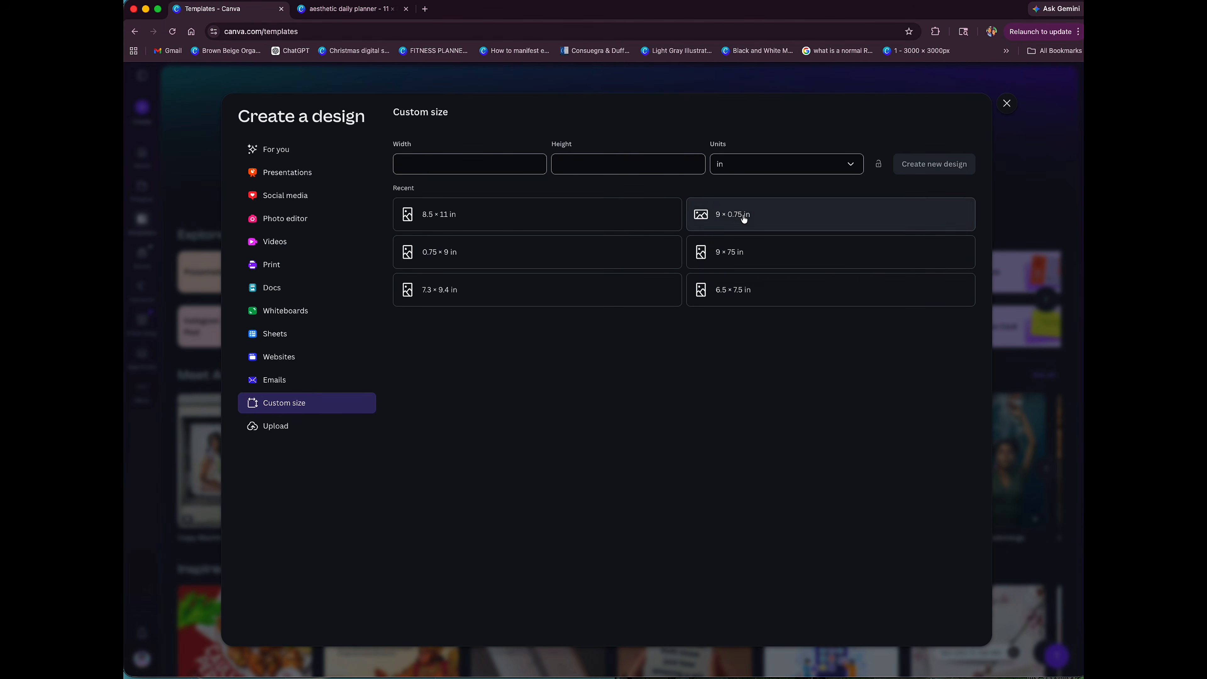
left_click(495, 166)
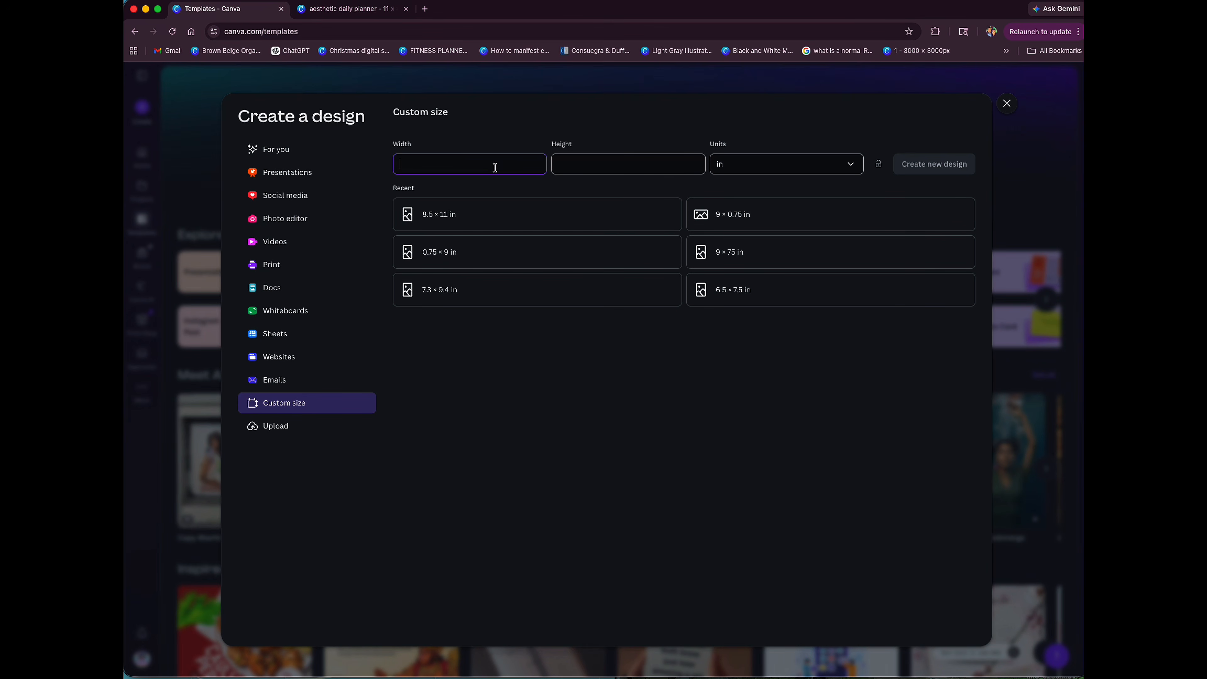
type("10.4")
left_click(563, 168)
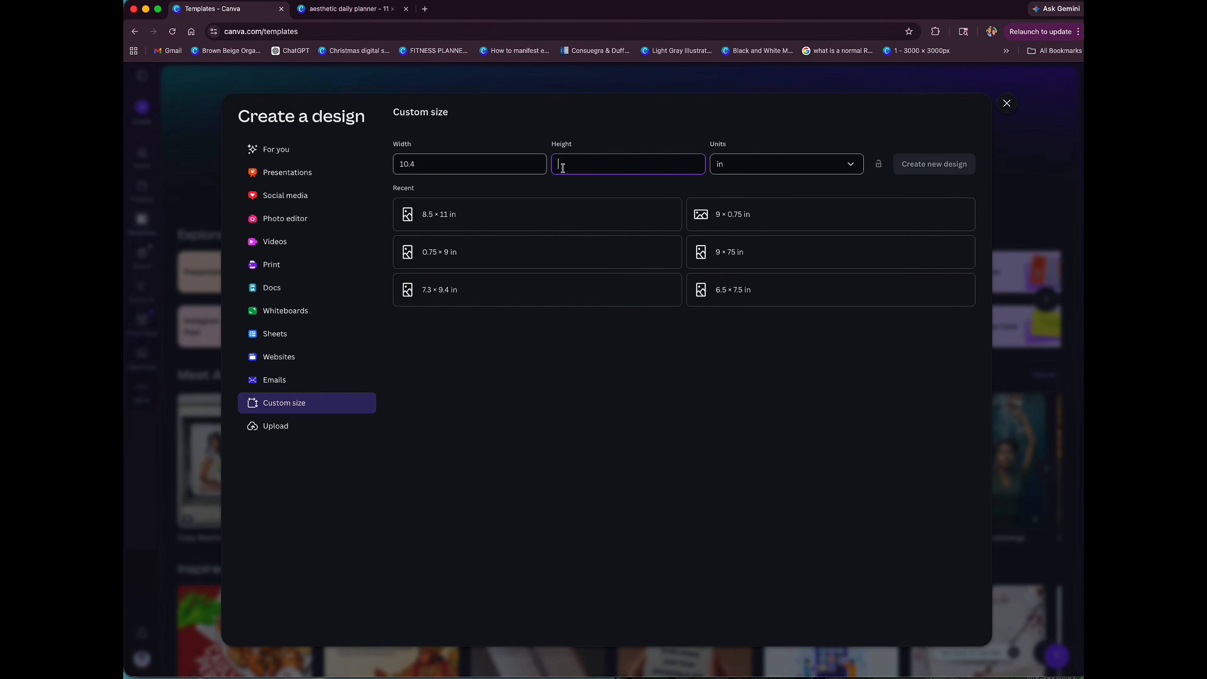
type("1.5")
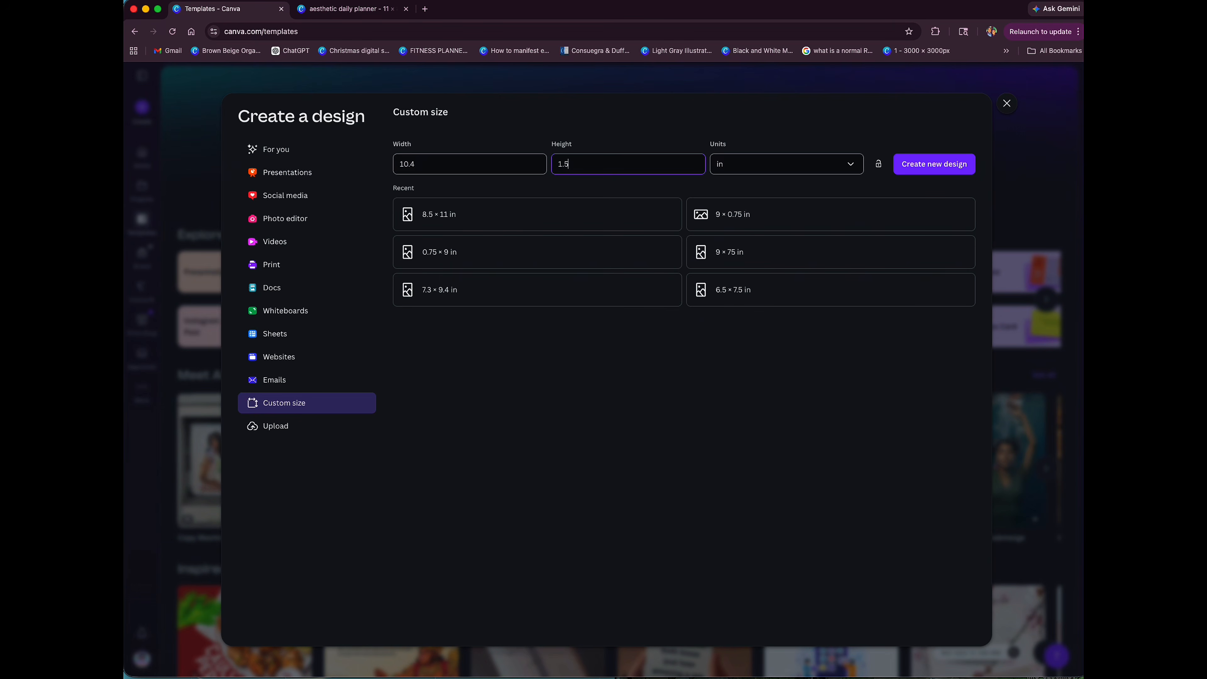
left_click(920, 165)
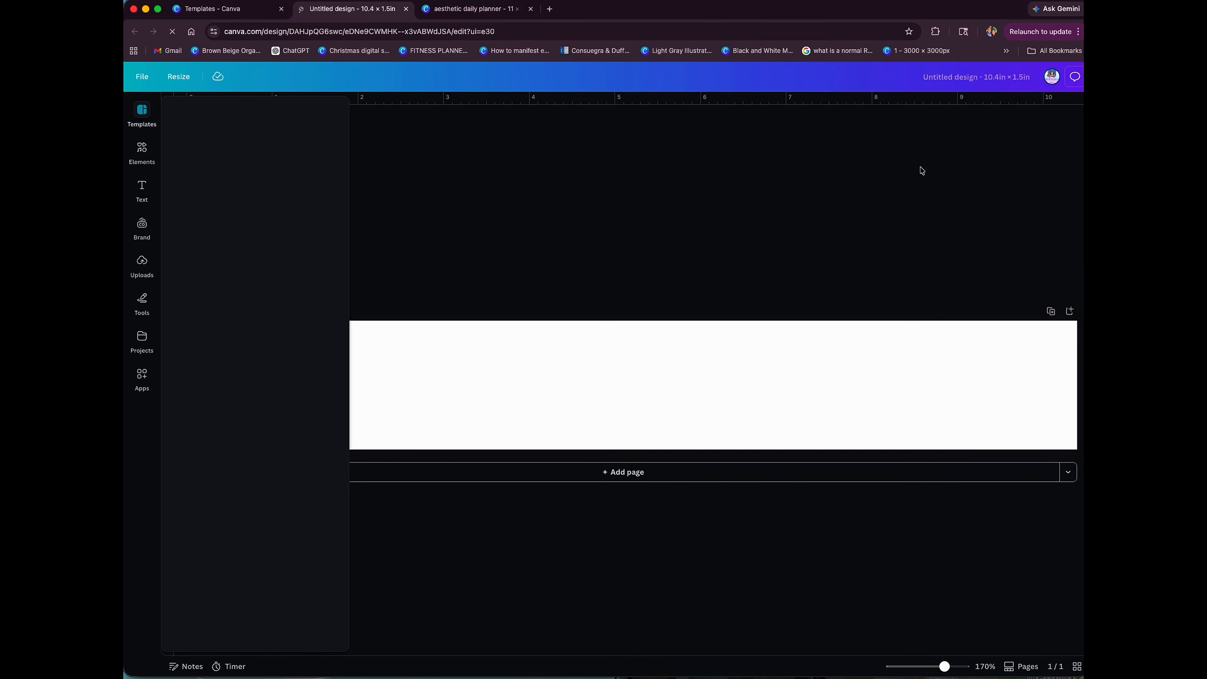
left_click(485, 196)
left_click(169, 77)
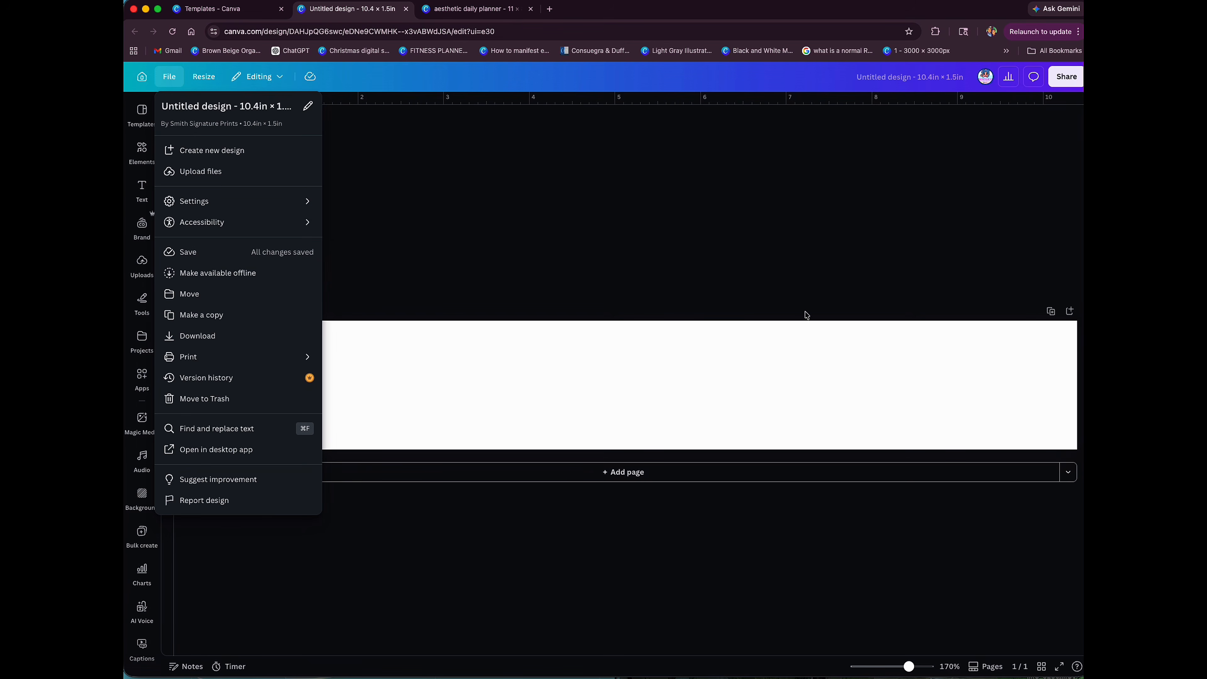
left_click(685, 275)
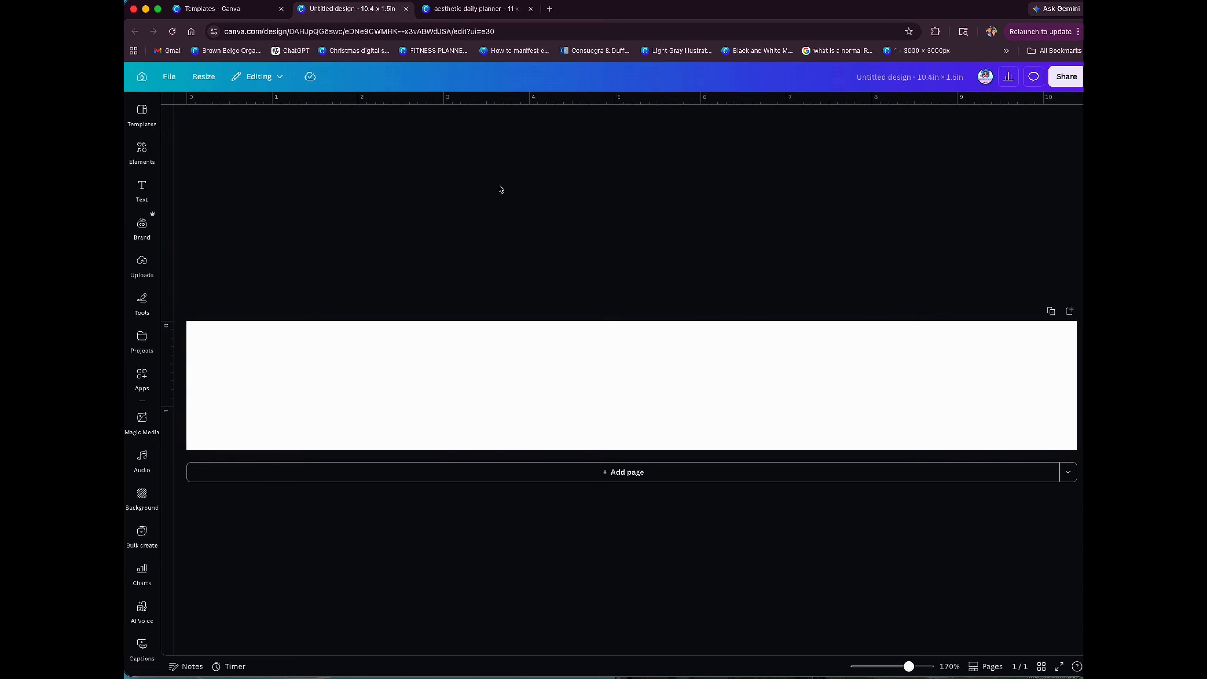
Step: Switch to the aesthetic daily planner design and examine its notepad and fuzzy socks label sheets from page 13 through page 17
left_click(477, 11)
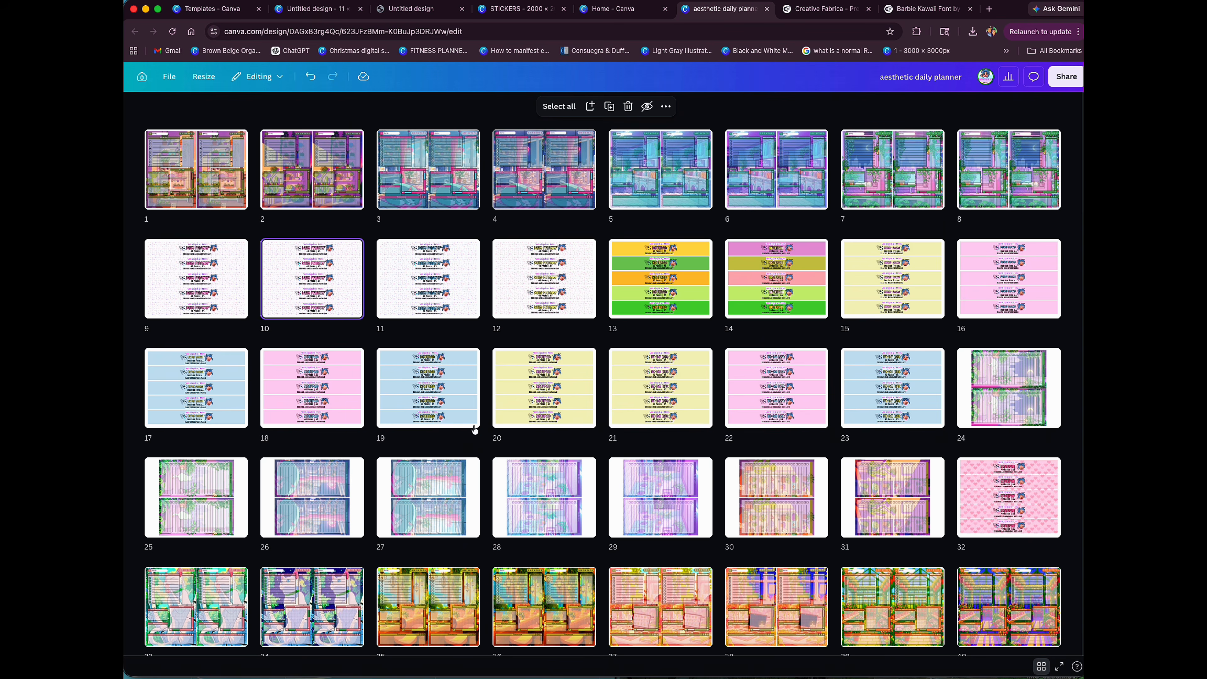
left_click(678, 291)
double_click(678, 291)
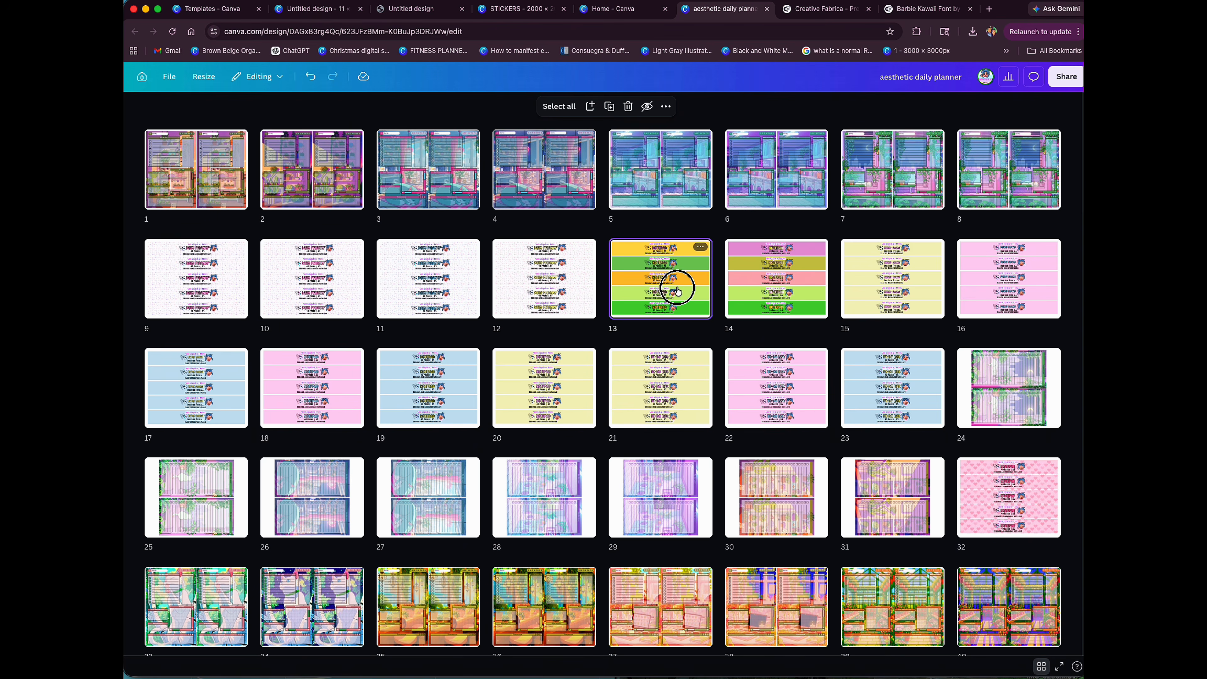
scroll(568, 345, "down", 15)
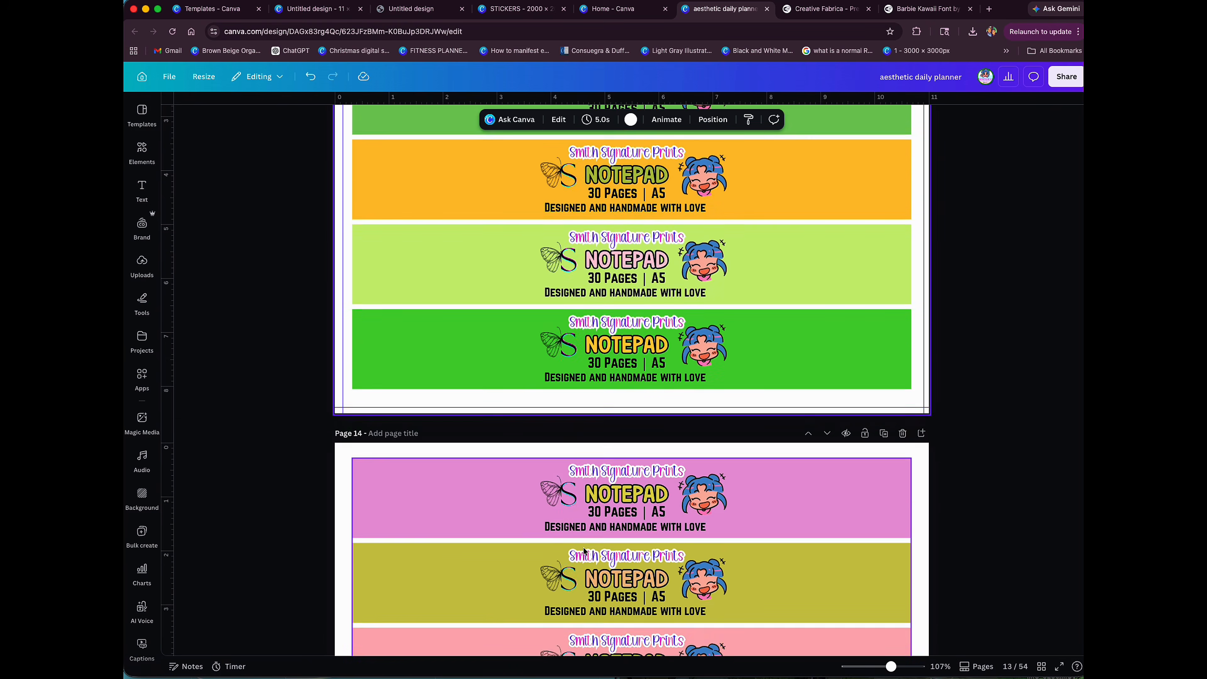
scroll(583, 552, "down", 8)
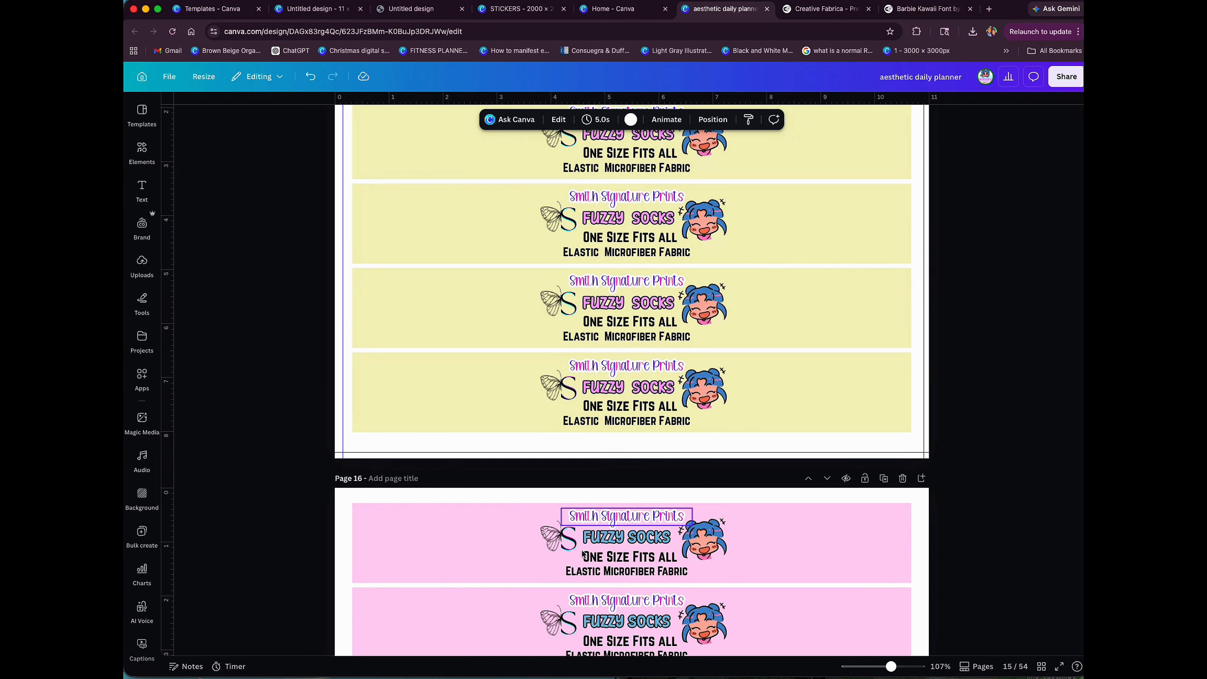
scroll(584, 553, "down", 5)
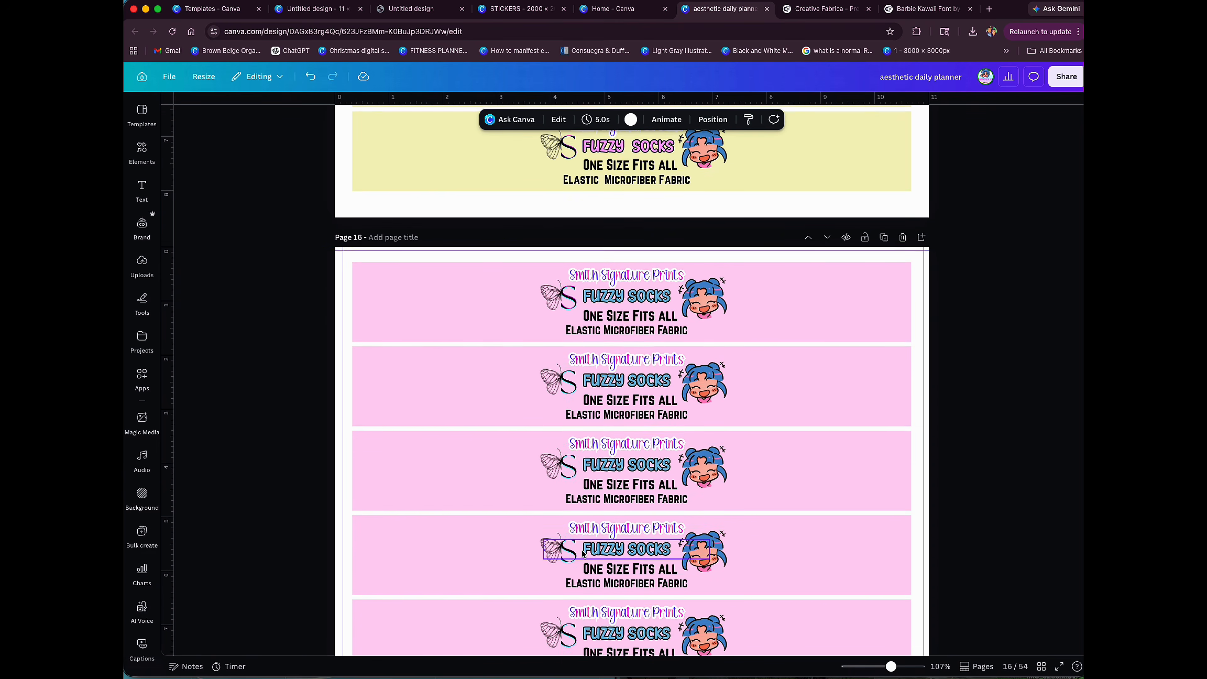
scroll(580, 552, "down", 9)
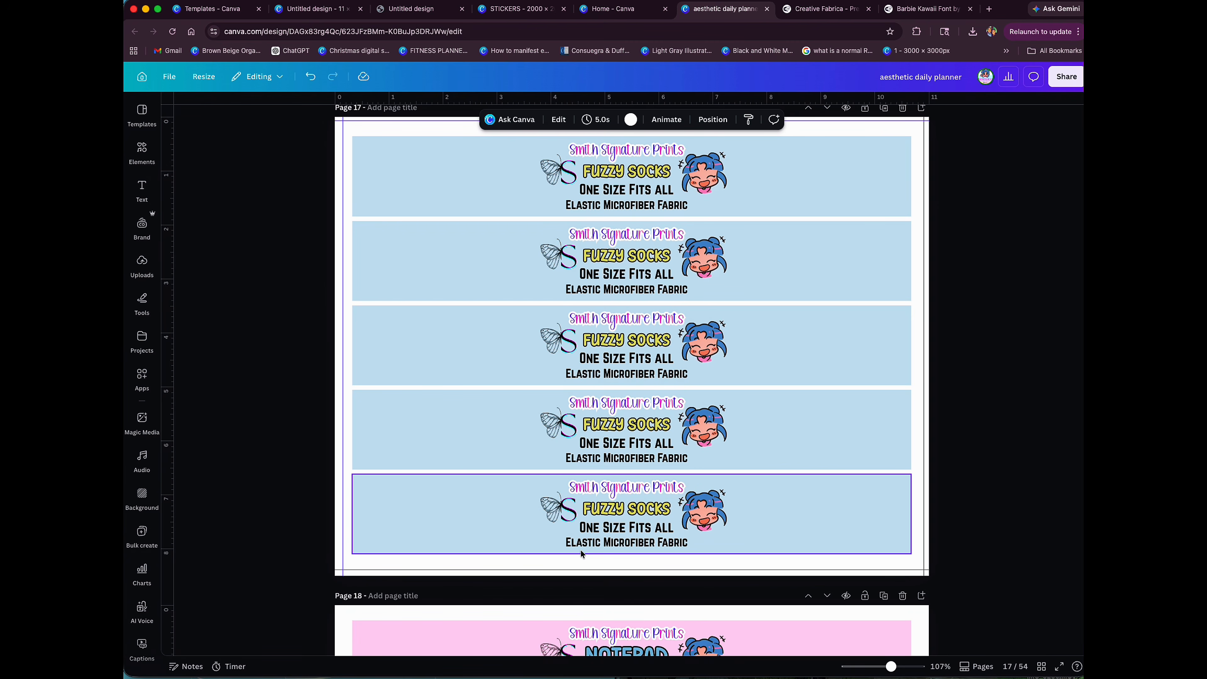
scroll(581, 550, "up", 1)
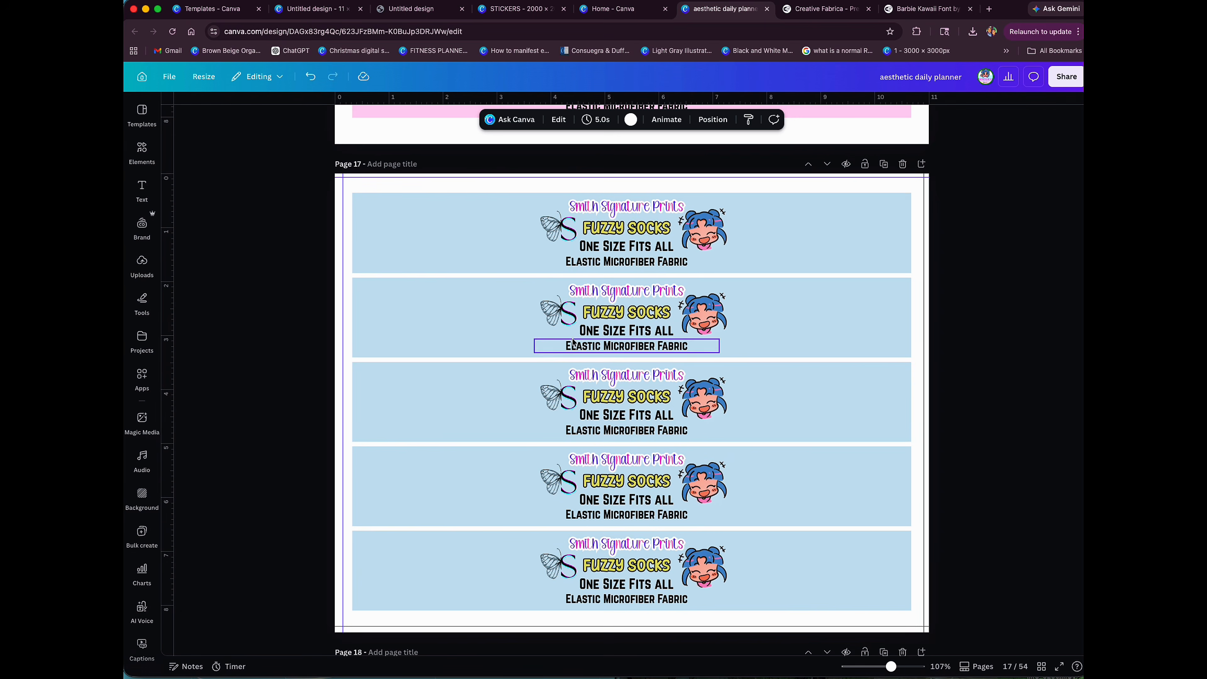
Step: Return to the 11 × 8.5 in Daily Planner label sheet design and add a blank second page
left_click(316, 8)
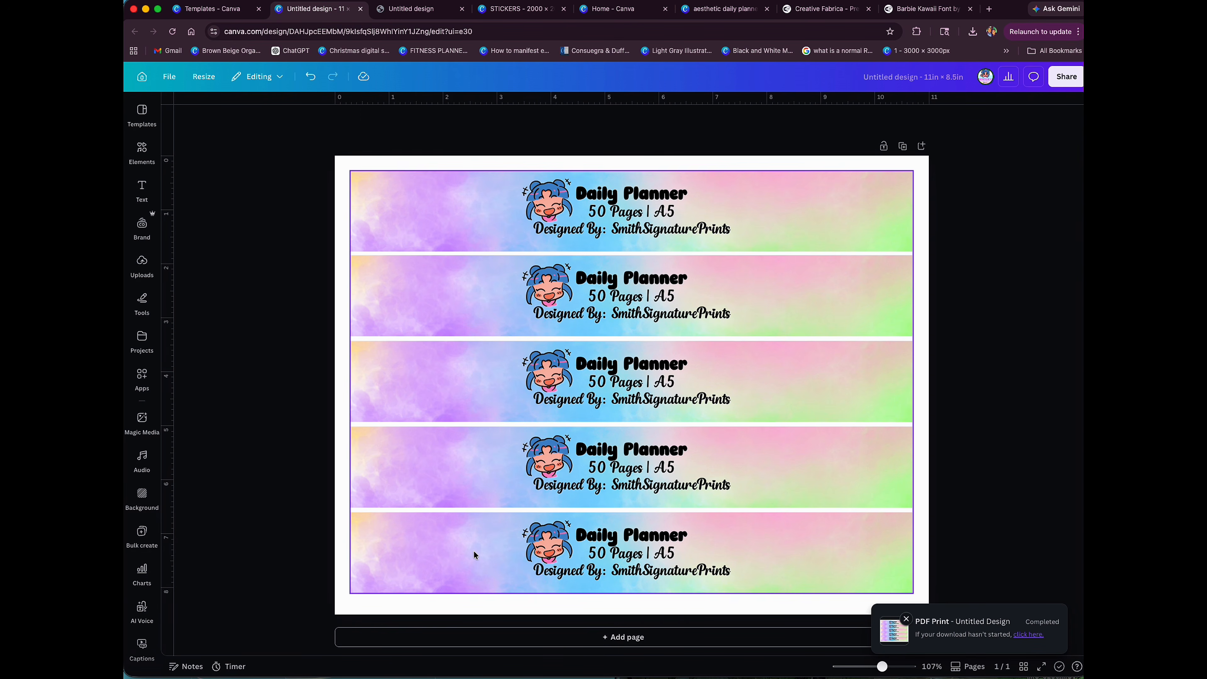
left_click(485, 635)
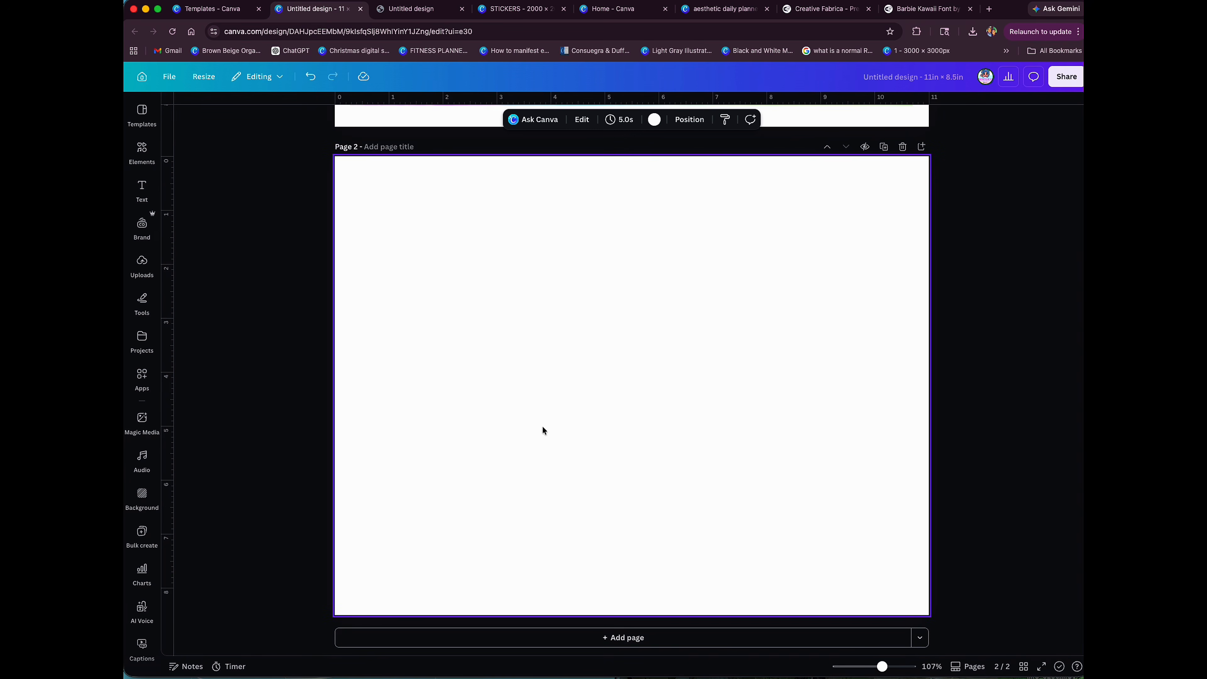
Step: Insert the uploaded pink strawberry cat image on page 2 and place it near the middle of the page
left_click(146, 269)
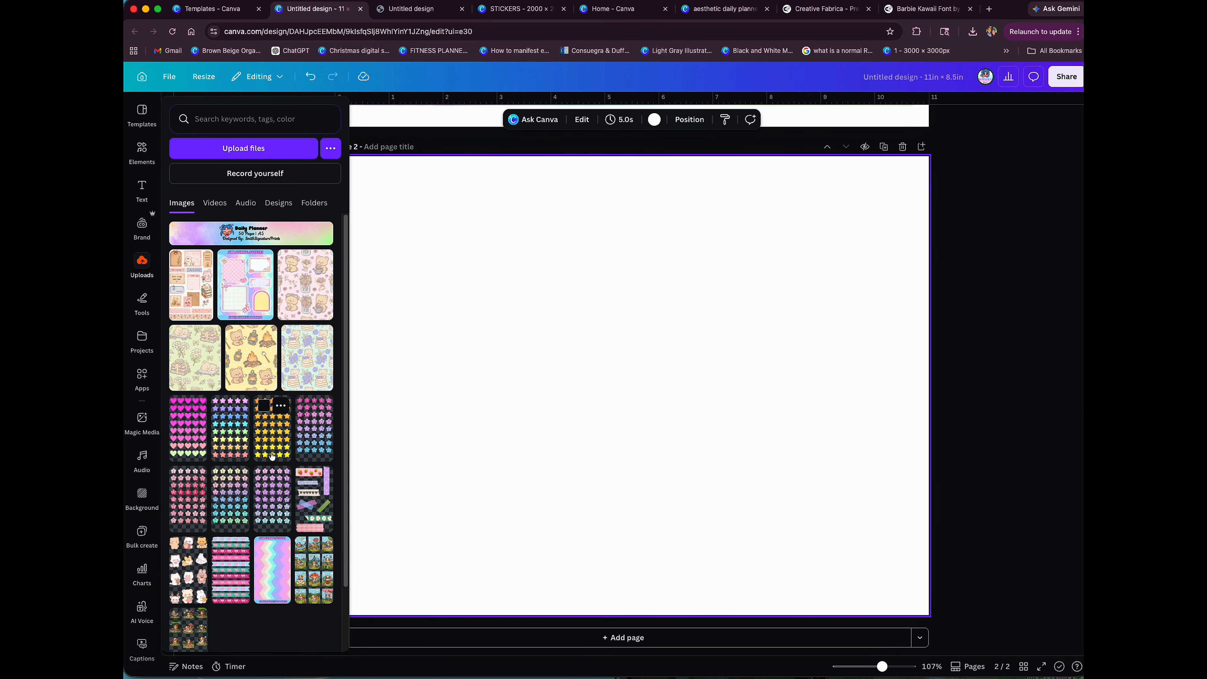
scroll(272, 455, "down", 2)
scroll(676, 470, "up", 8)
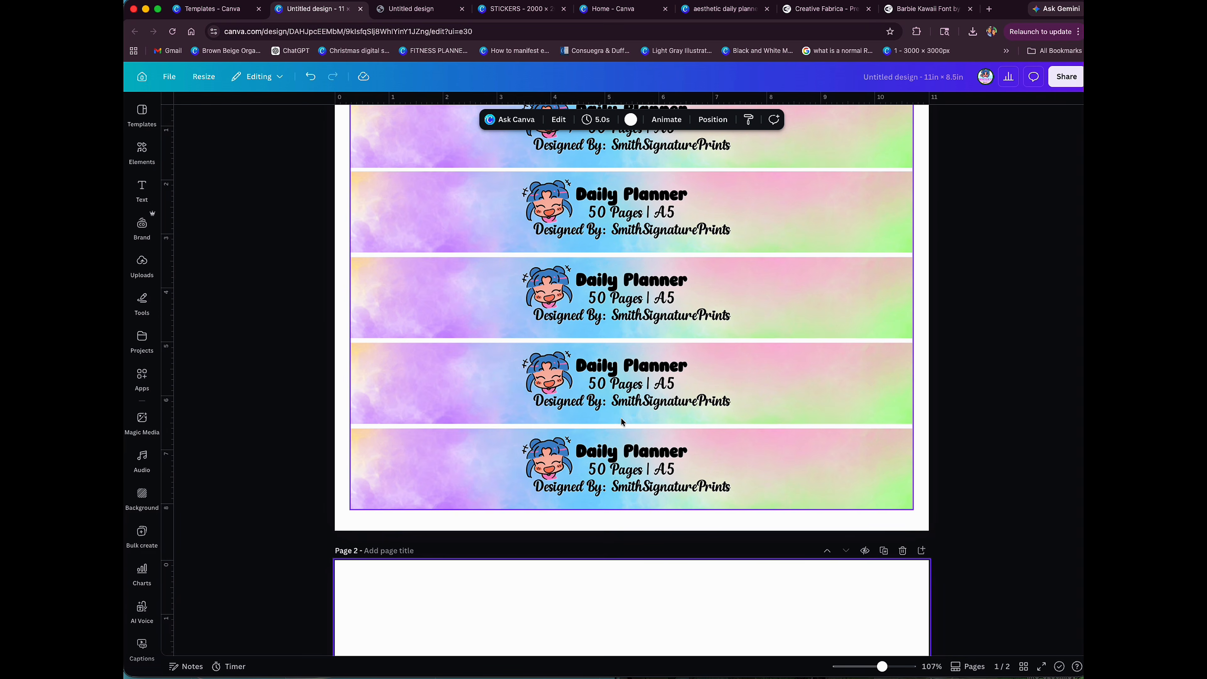
scroll(623, 418, "down", 5)
left_click(142, 264)
scroll(238, 346, "down", 10)
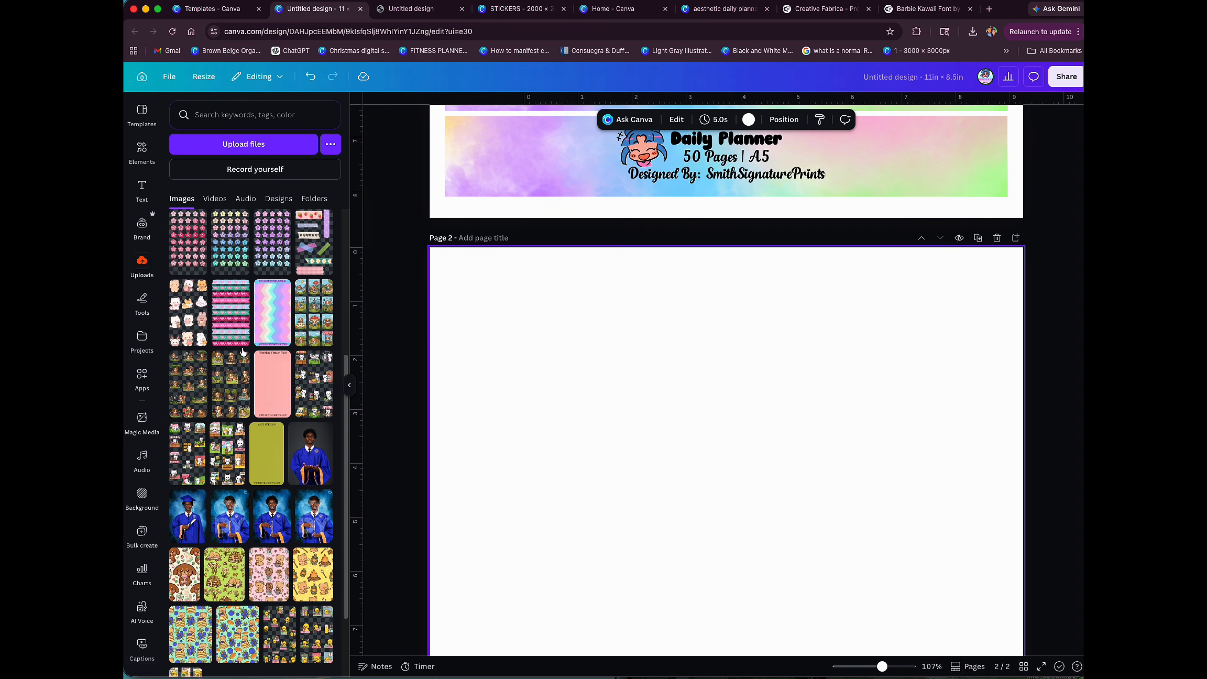
scroll(243, 352, "down", 10)
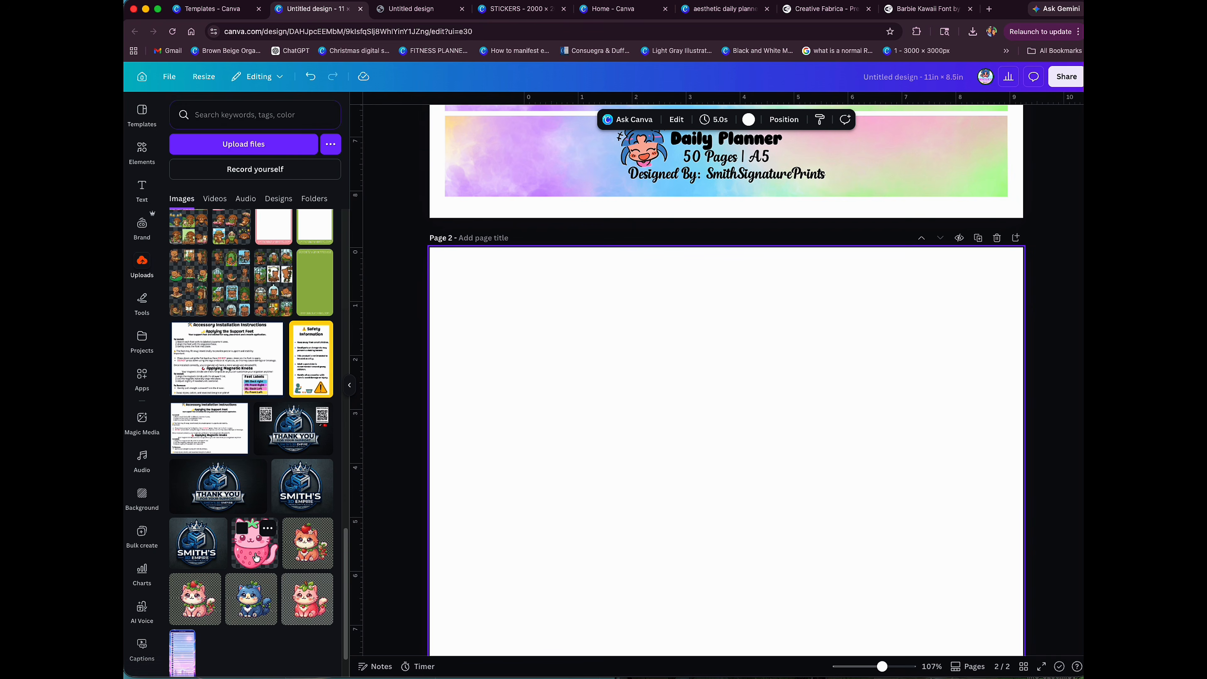
left_click(254, 542)
left_click_drag(745, 506, 714, 504)
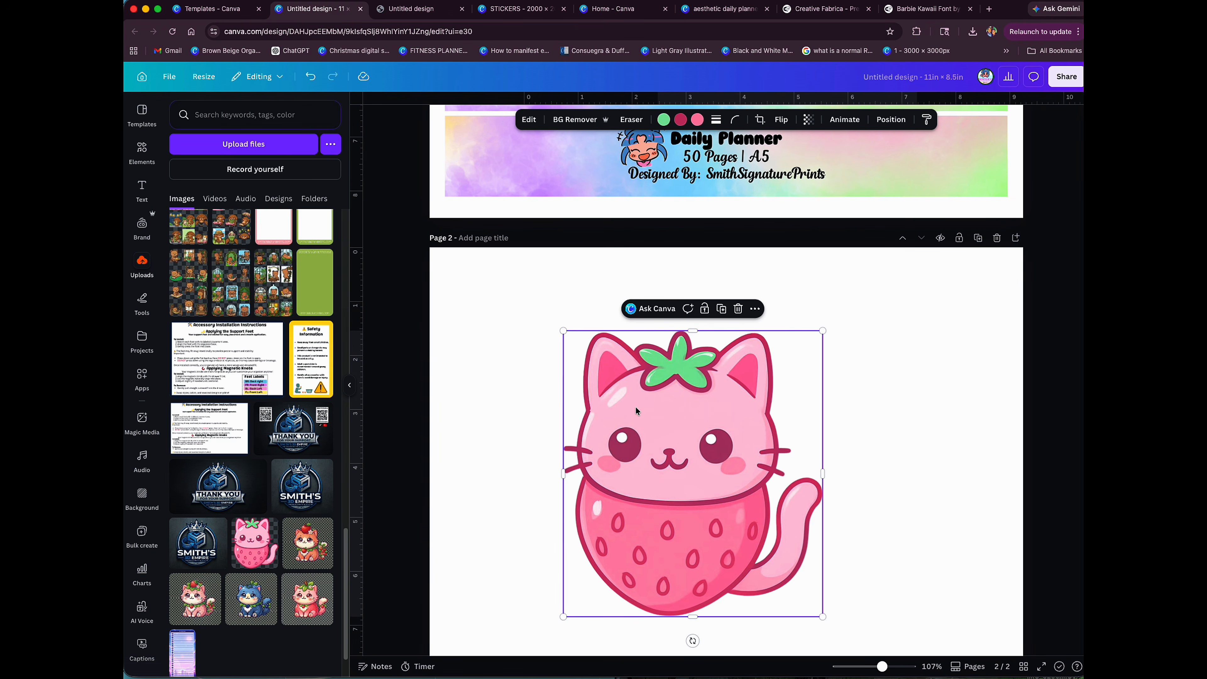
left_click_drag(710, 414, 703, 462)
left_click(660, 308)
Step: Add a square shape to the right of the cat on page 2 and fill it with black
left_click(142, 151)
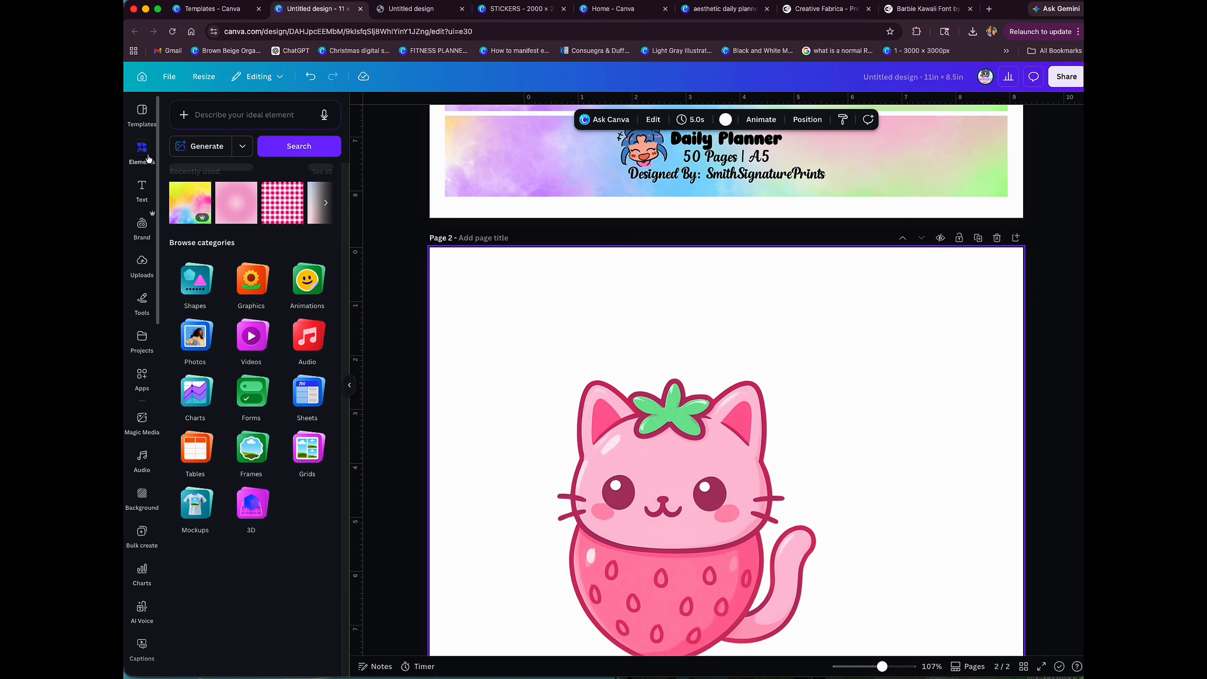
left_click(196, 352)
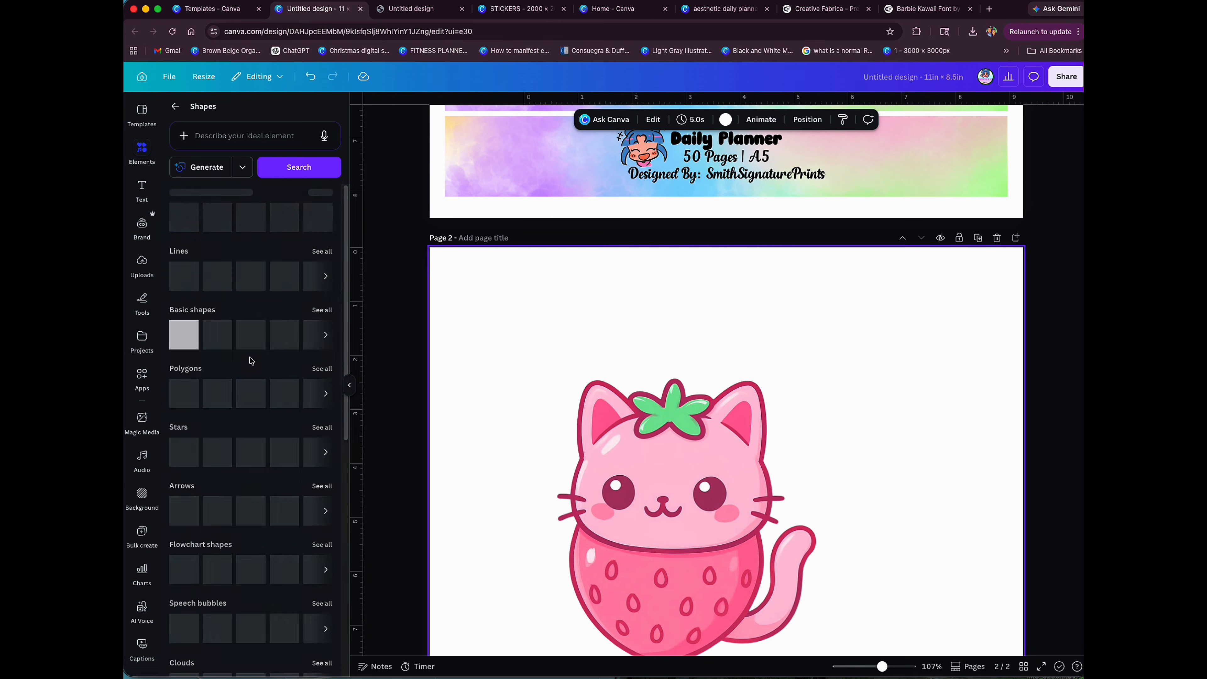
left_click_drag(190, 219, 922, 388)
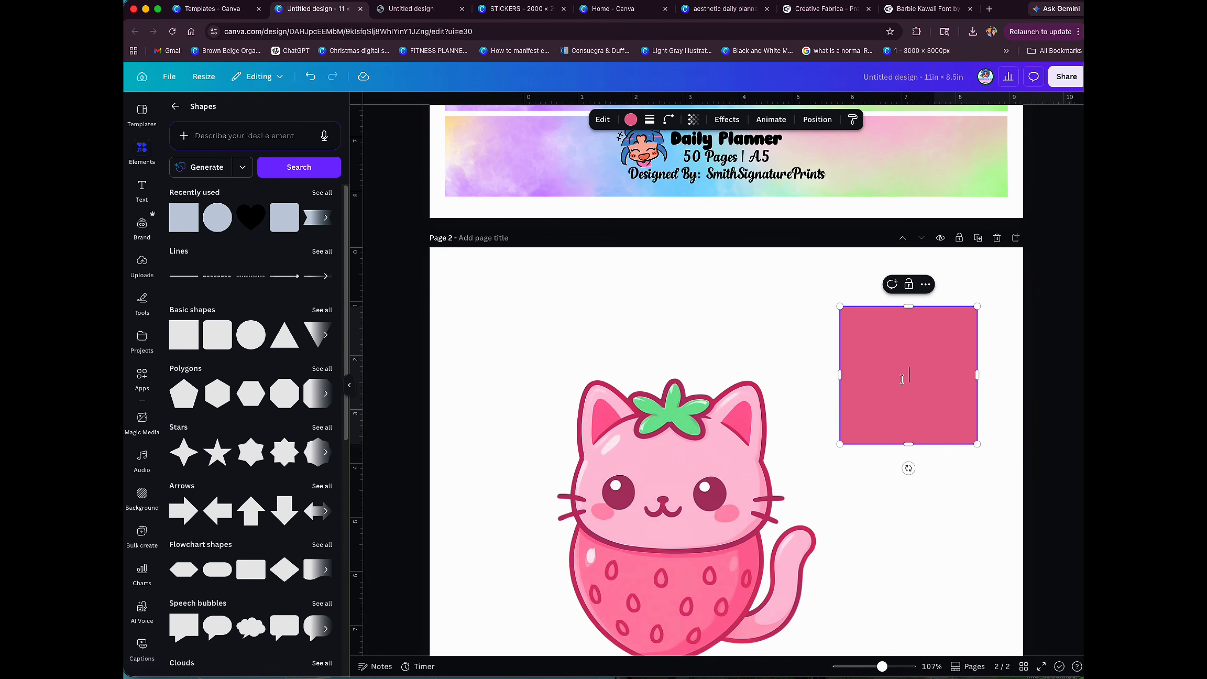
left_click(629, 120)
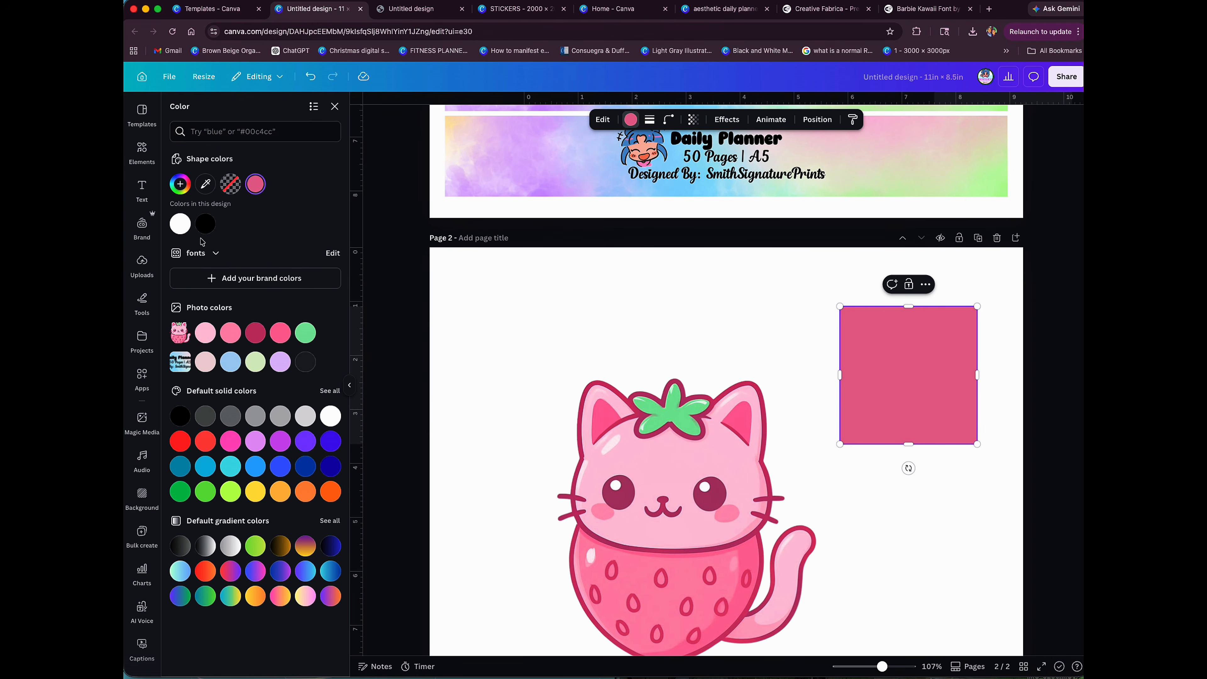
left_click(211, 227)
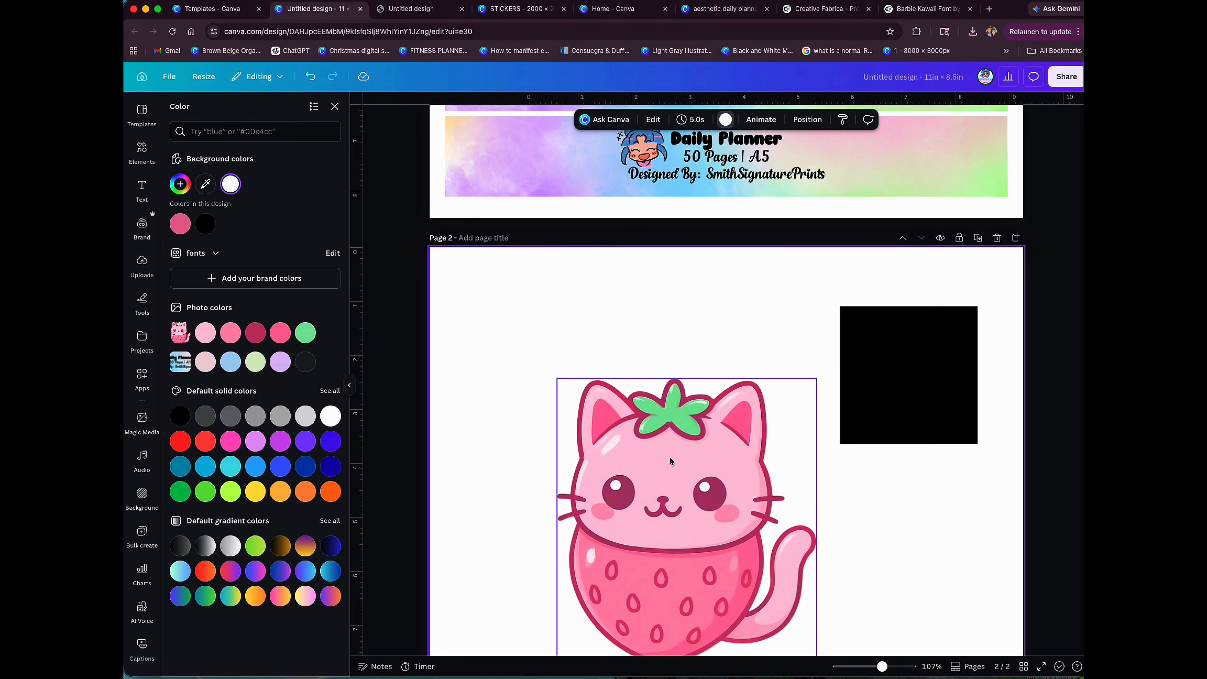
Step: Move the strawberry cat up and to the left, and nudge the black square slightly down and to the right beside it
left_click_drag(696, 461, 682, 400)
left_click(775, 310)
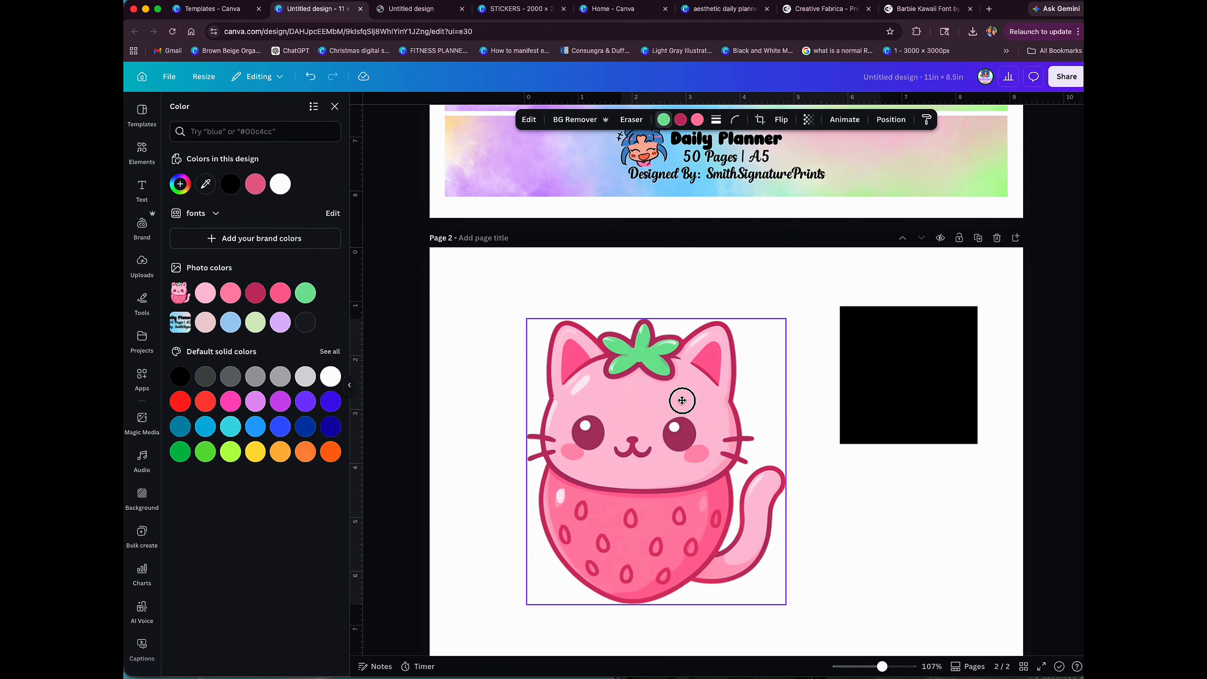
left_click(701, 279)
left_click(640, 413)
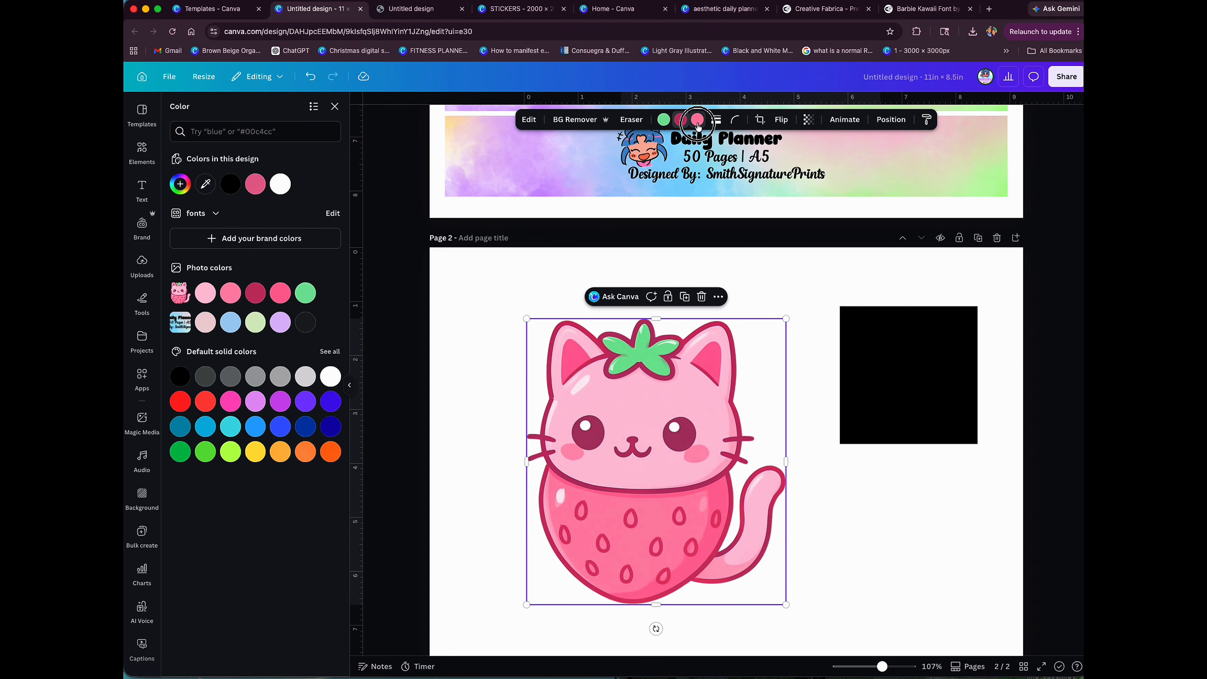
left_click(680, 120)
left_click_drag(928, 354, 933, 366)
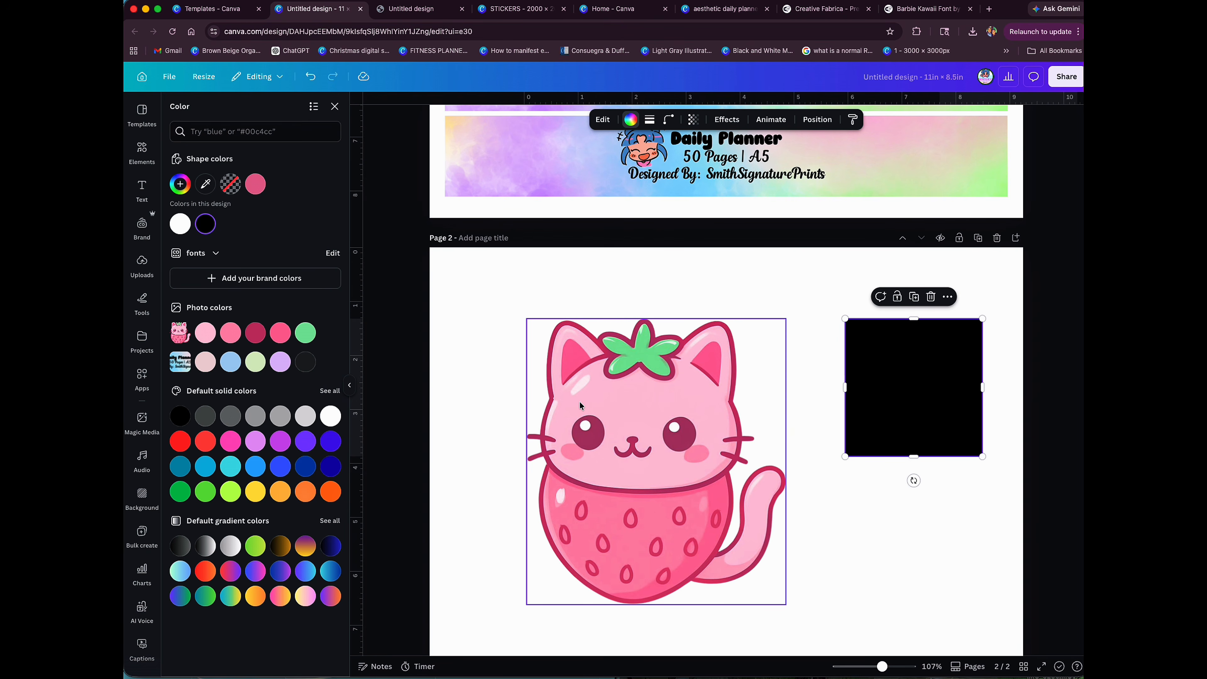
left_click_drag(606, 411, 637, 414)
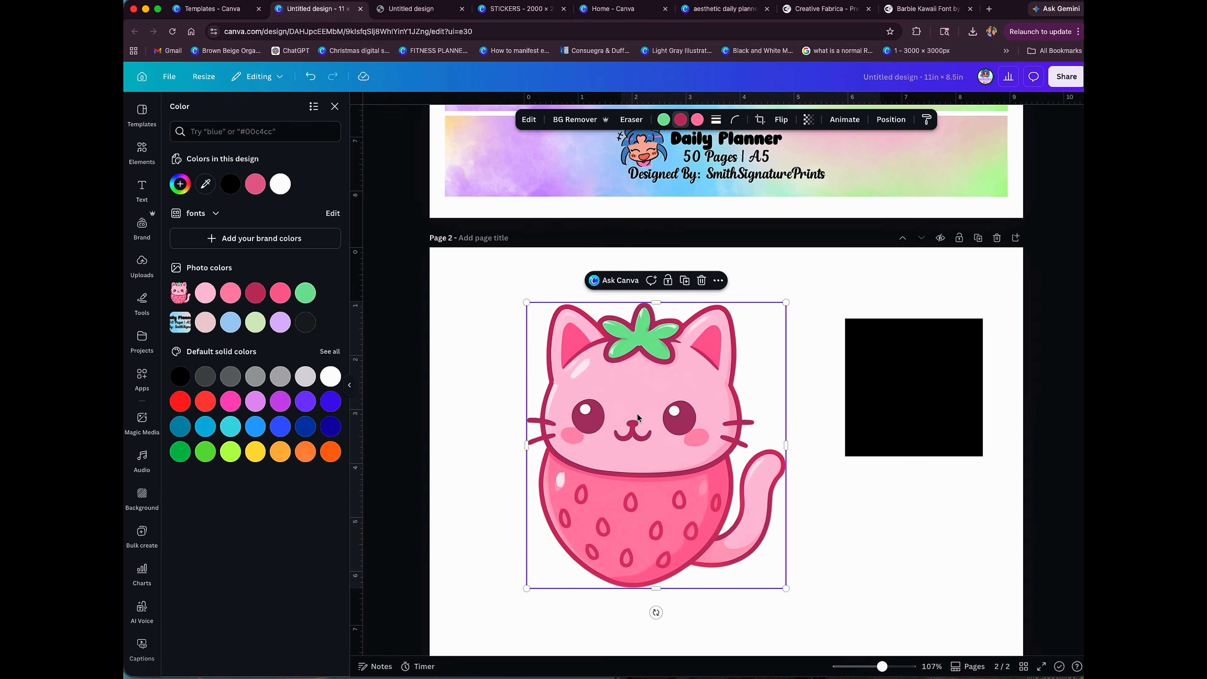
left_click_drag(858, 375, 873, 383)
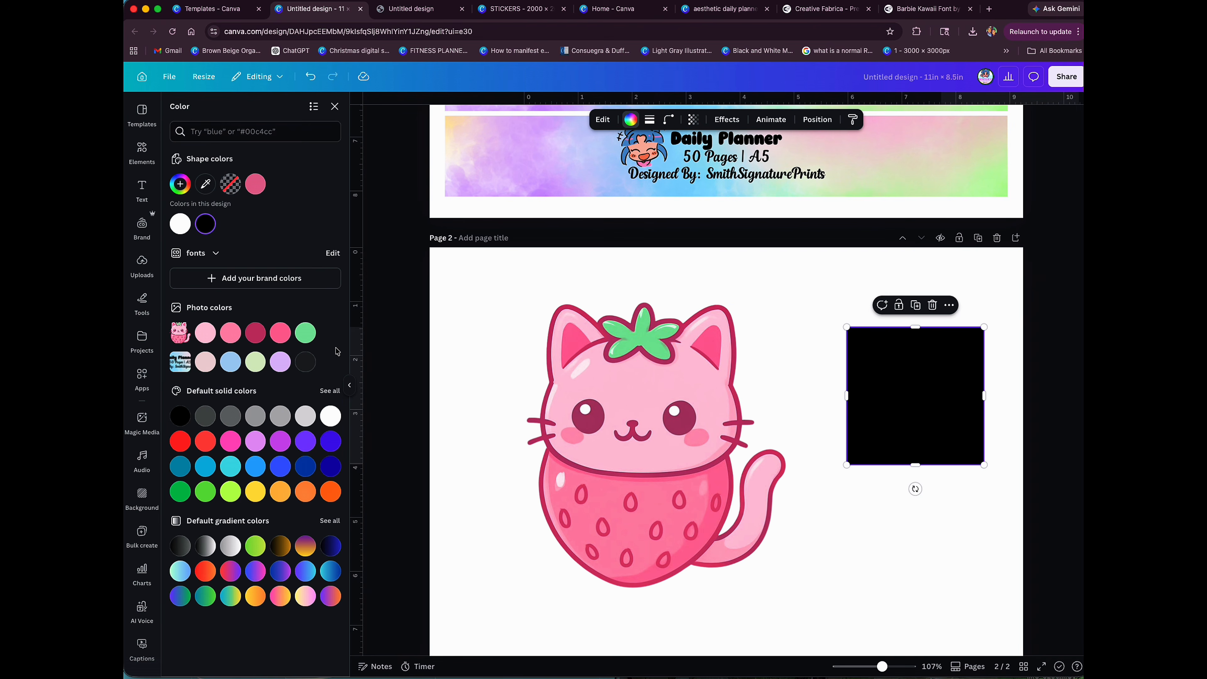
Step: Recolor the square from the cat's photo colors, first green and finally Pastel crimson, and shift the cat slightly to the left
left_click(313, 340)
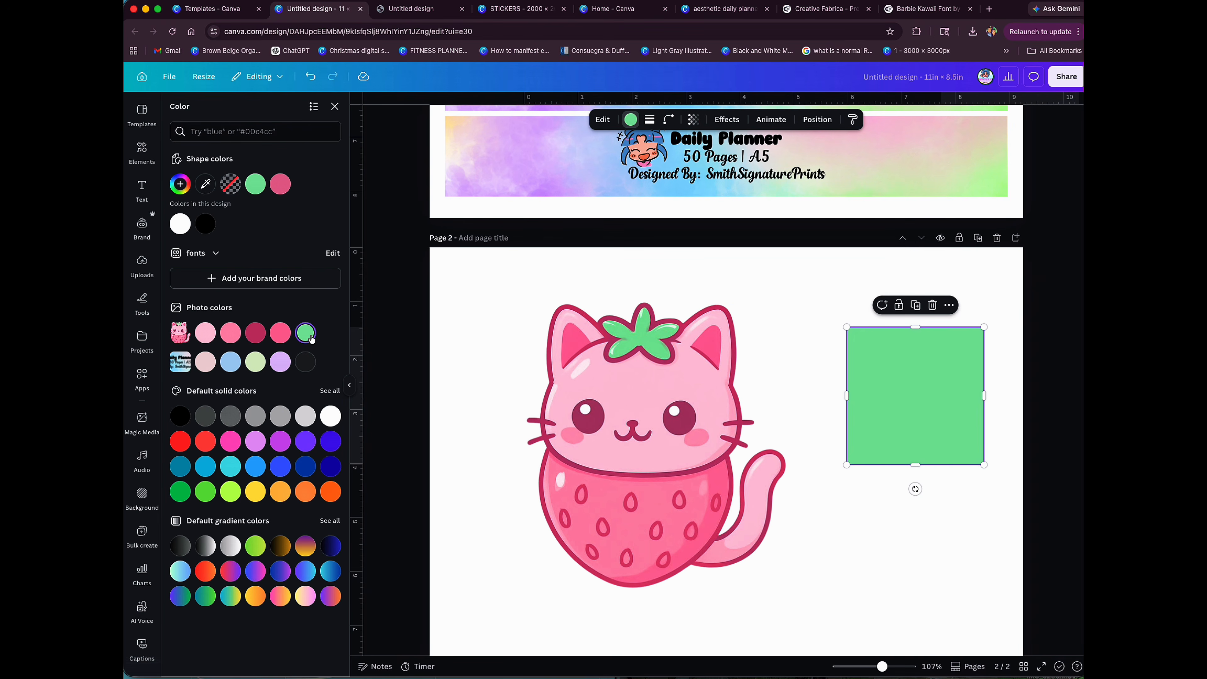
left_click(278, 338)
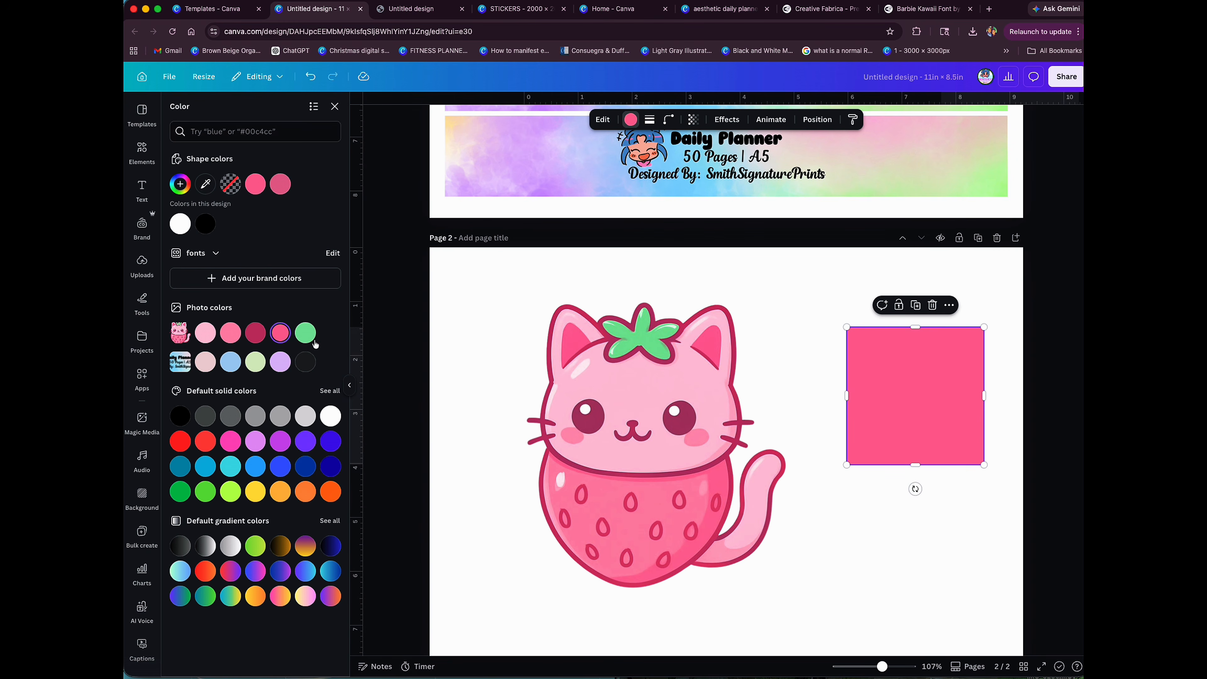
left_click_drag(655, 388, 634, 388)
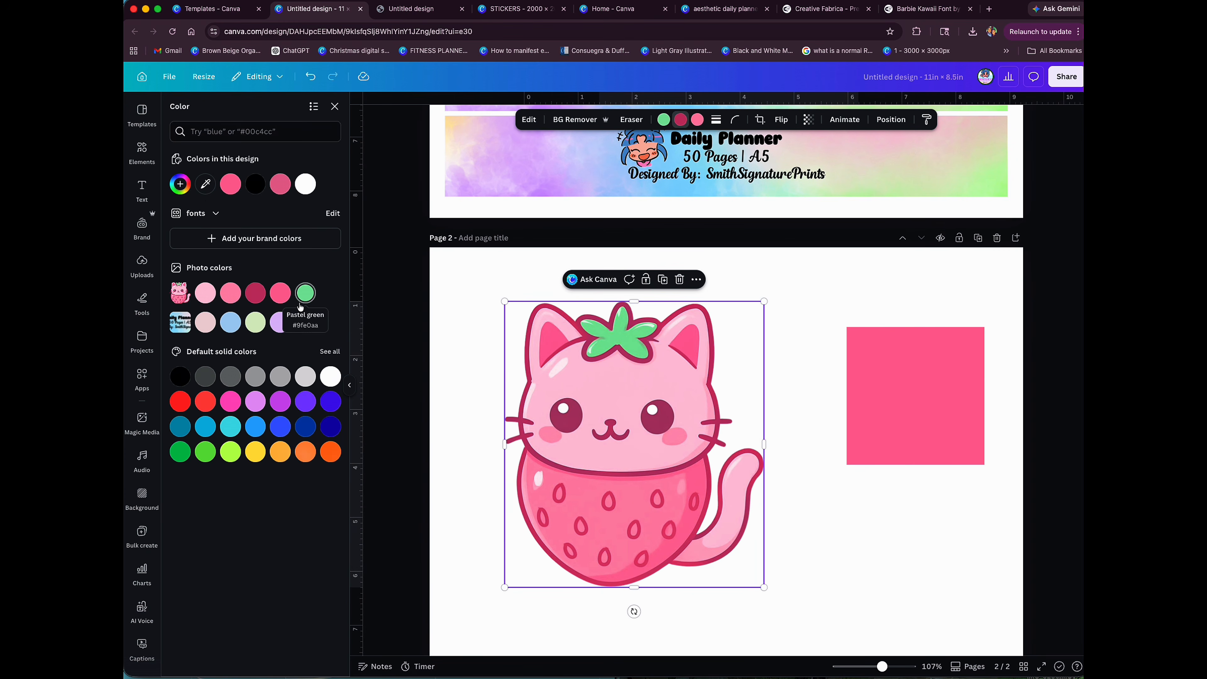
Step: Move the strawberry cat up slightly, then insert the uploaded blueberry cat image on page 2 and shift it slightly down and to the left
left_click_drag(630, 403, 631, 380)
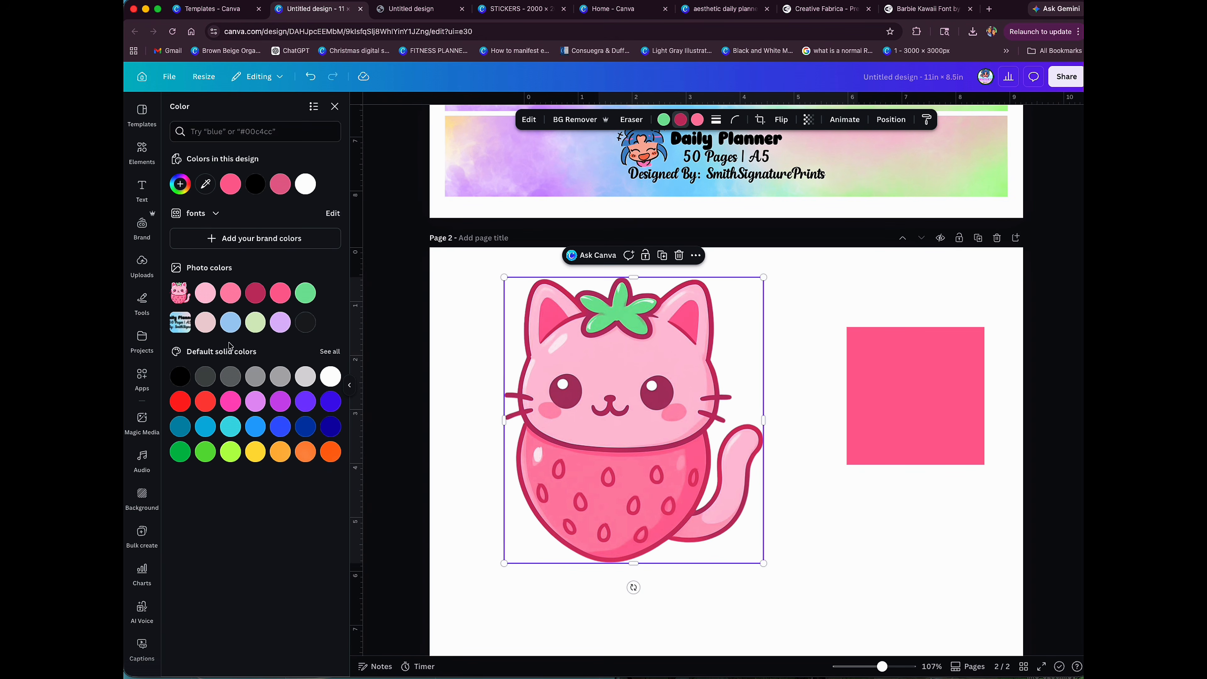
left_click(146, 275)
scroll(314, 501, "down", 5)
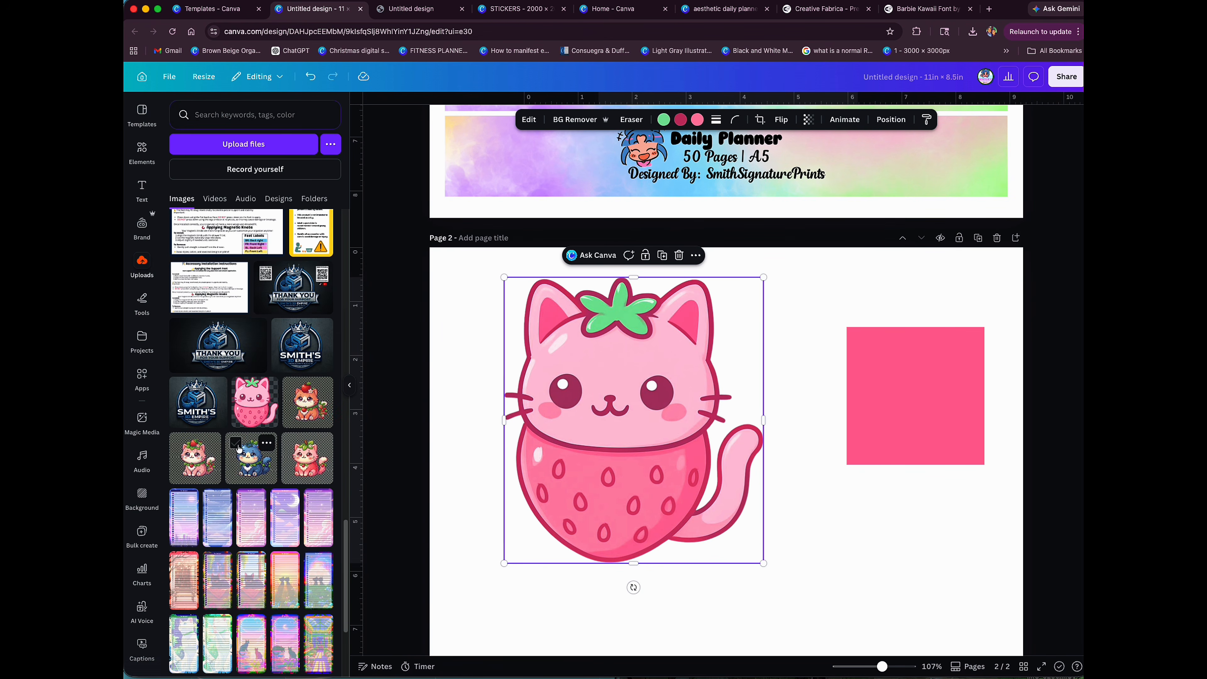
left_click(251, 457)
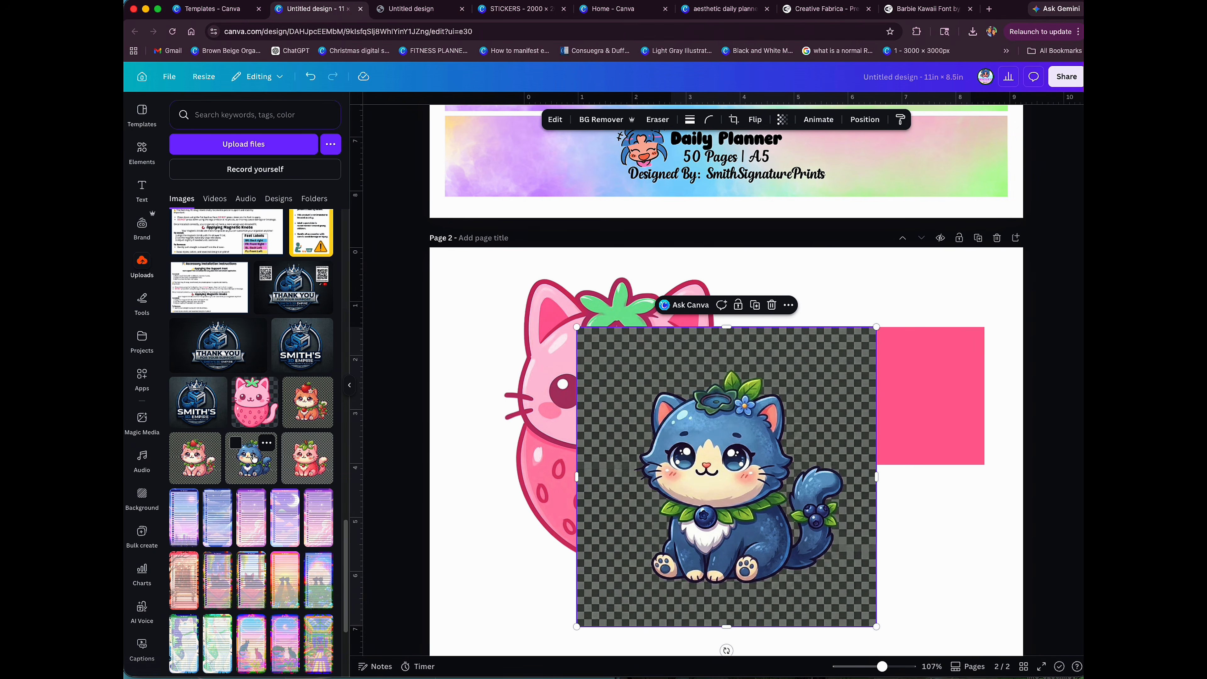
left_click_drag(646, 475, 621, 495)
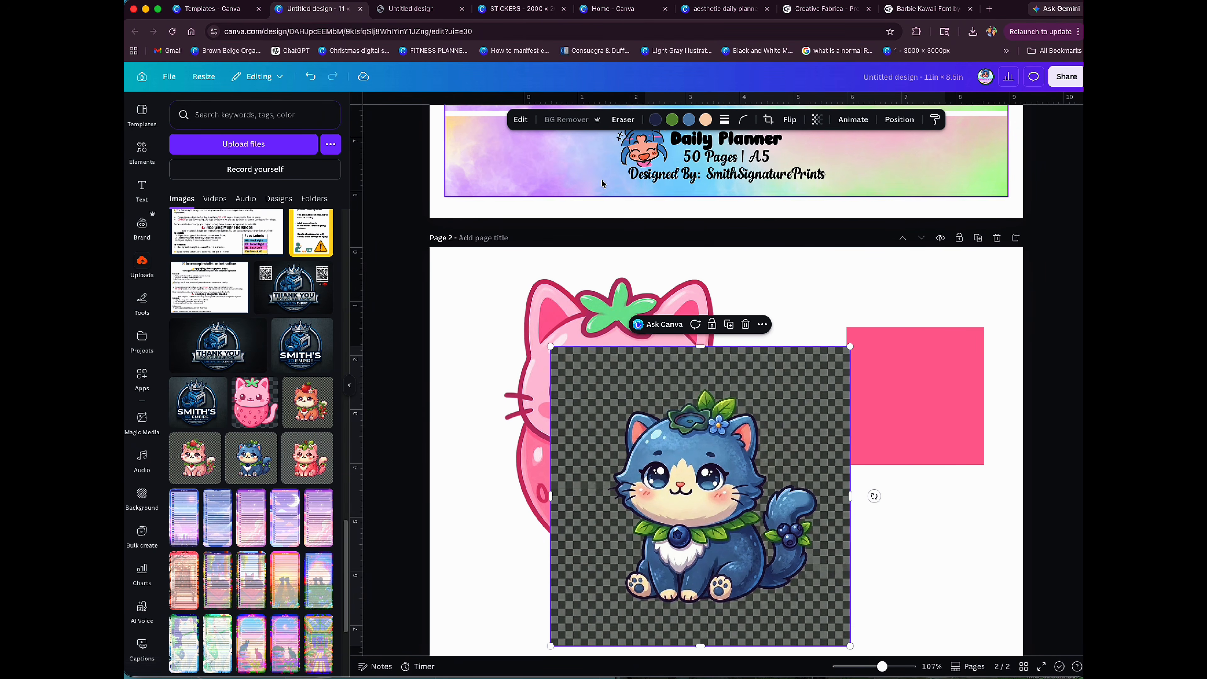
Step: Delete the strawberry cat from page 2 and move the blueberry cat up and to the left into its place
left_click(610, 299)
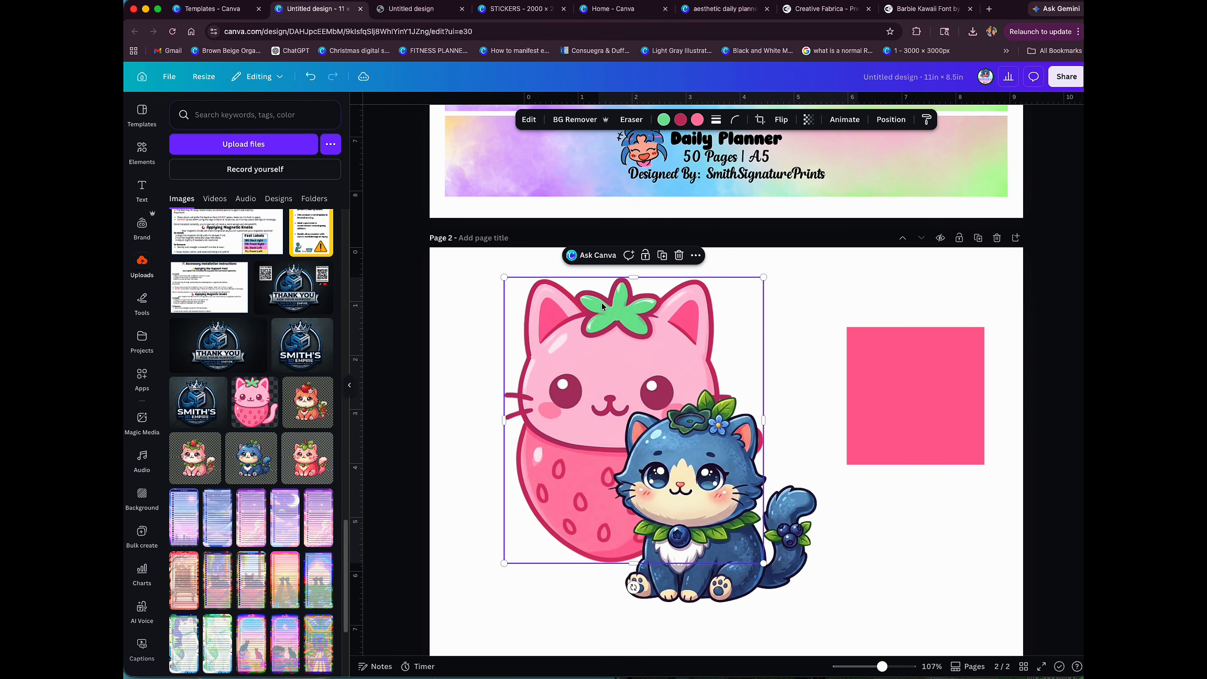
key("Delete")
left_click_drag(613, 362, 573, 295)
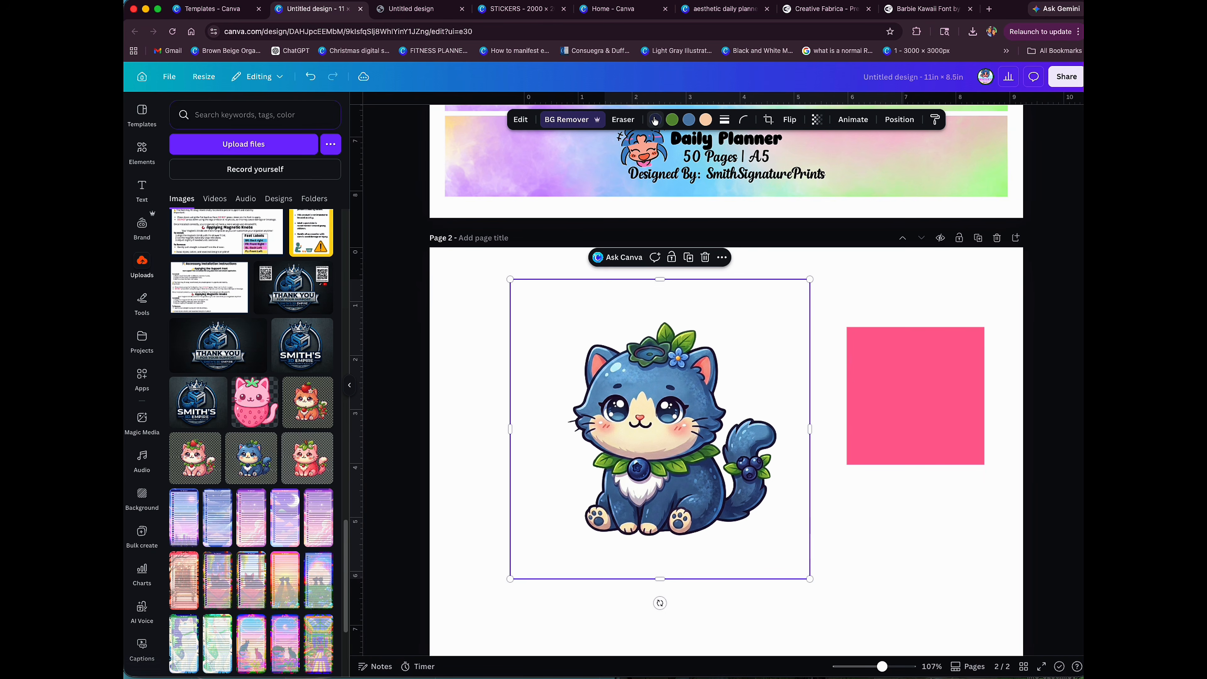
Step: Show the blueberry cat's photo colors and move the pink square slightly closer to the cat
left_click(654, 120)
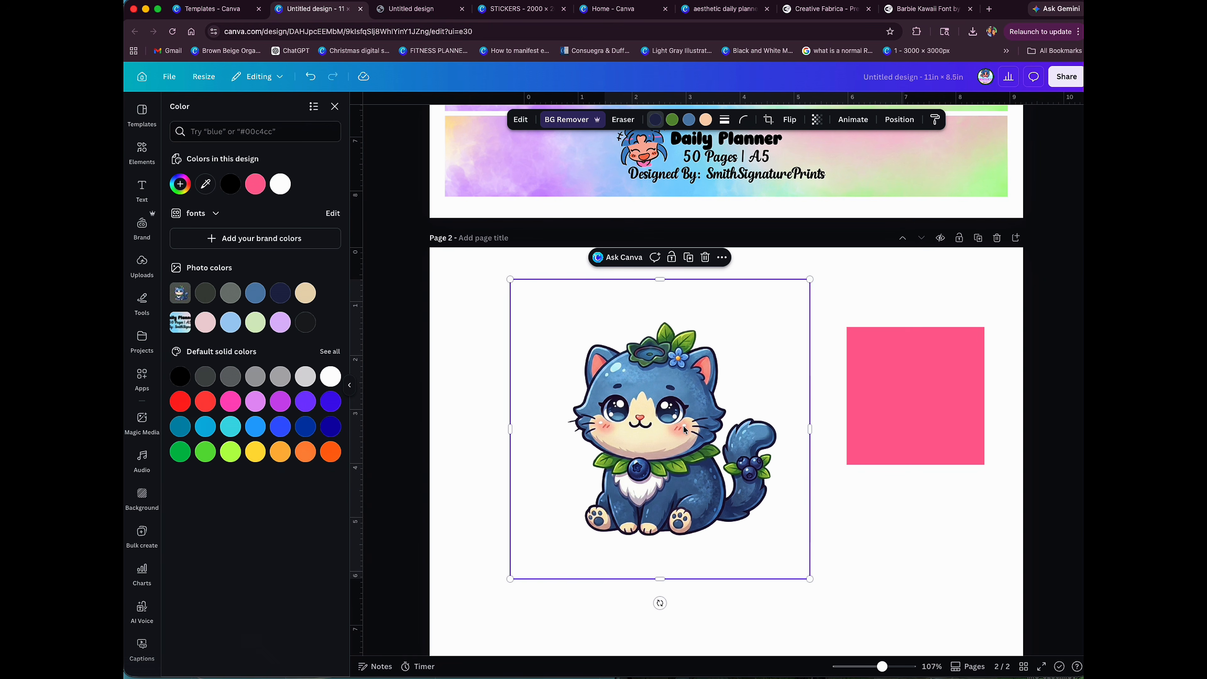
mouse_move(916, 418)
left_mouse_down()
mouse_move(911, 393)
mouse_move(901, 406)
left_mouse_up()
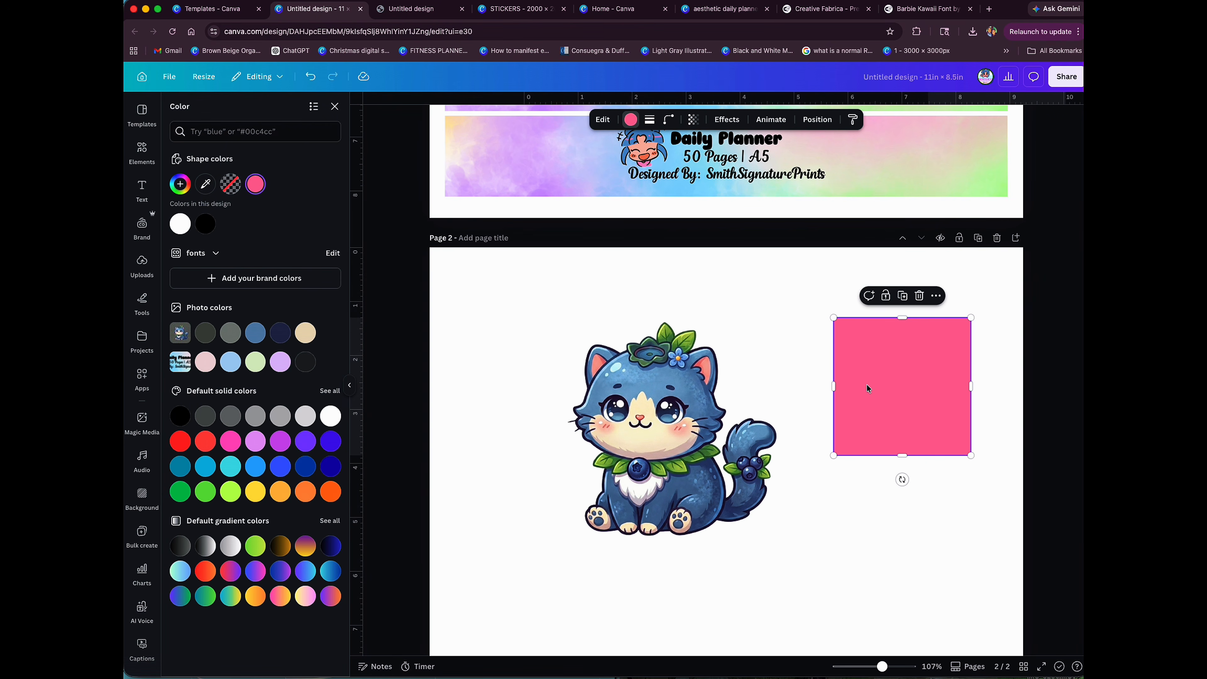
left_click_drag(864, 409, 862, 391)
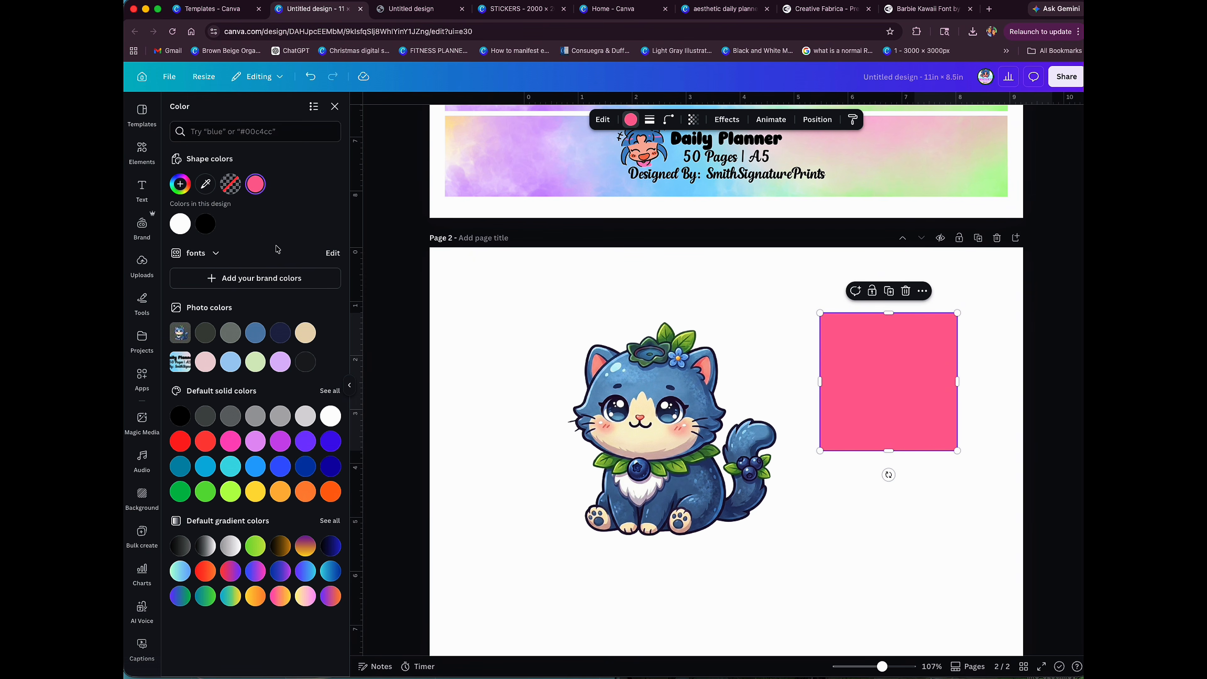
left_click(334, 106)
left_click_drag(853, 378, 851, 388)
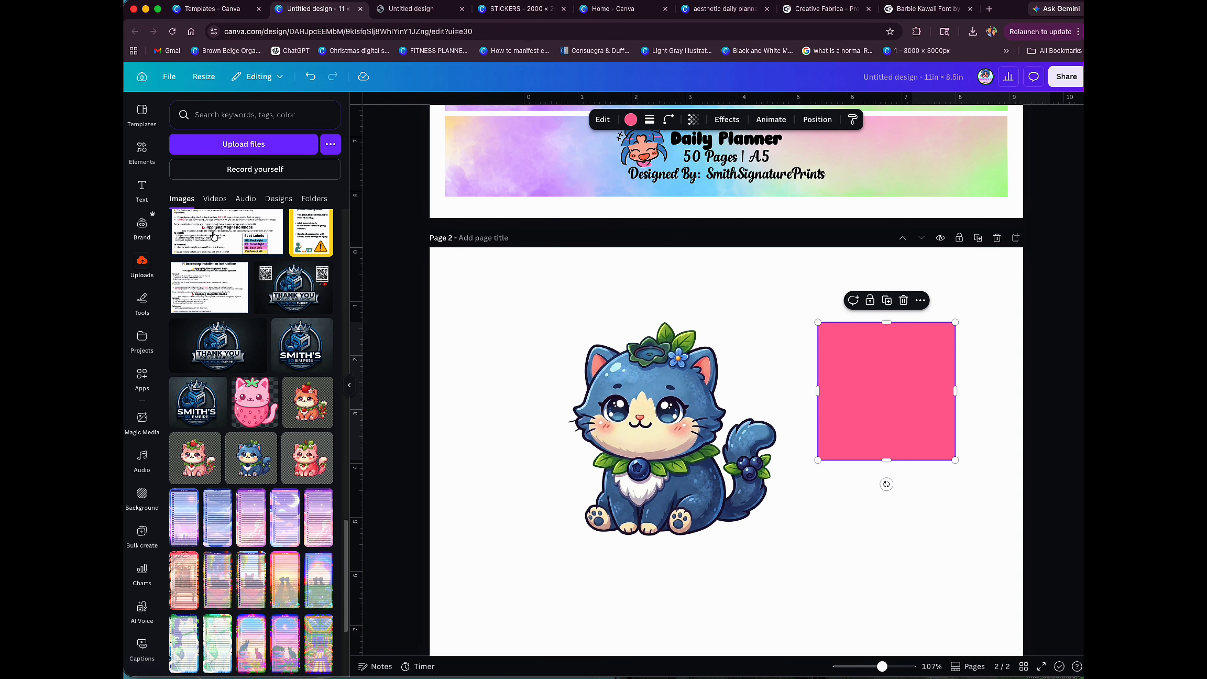
Step: Recolor the square with colors sampled from the blueberry cat, first its coral inner ear and finally its green leaf collar, shifting the square slightly left
left_click(631, 120)
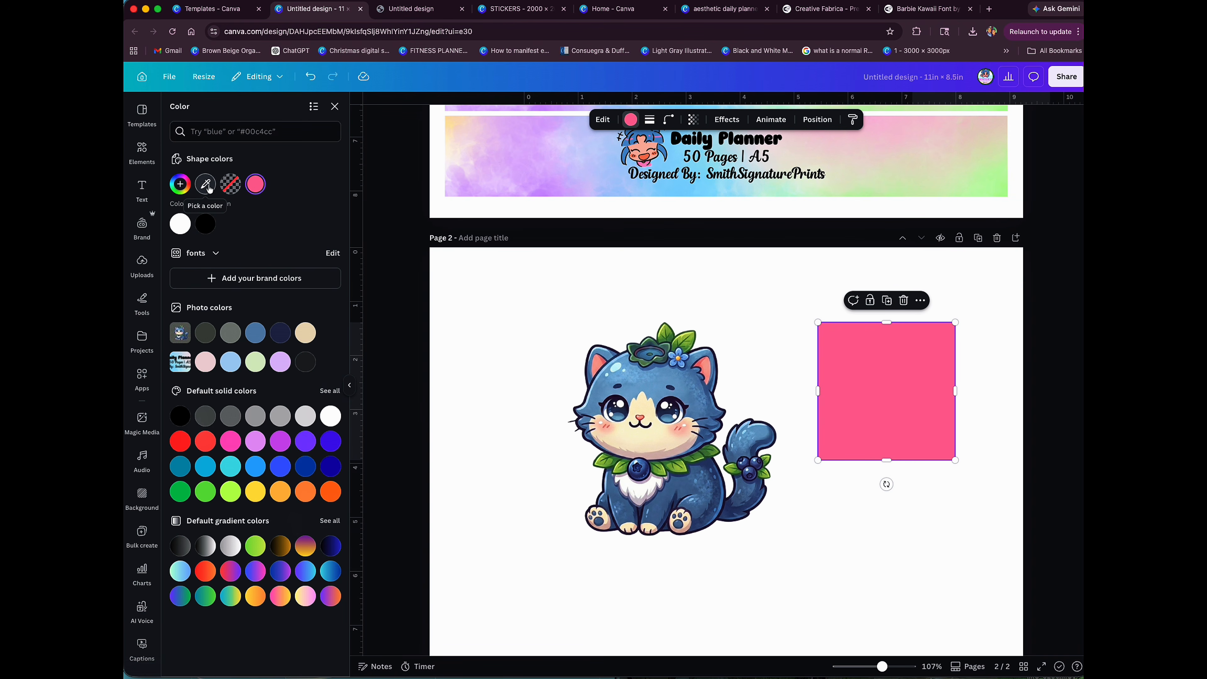
left_click(205, 190)
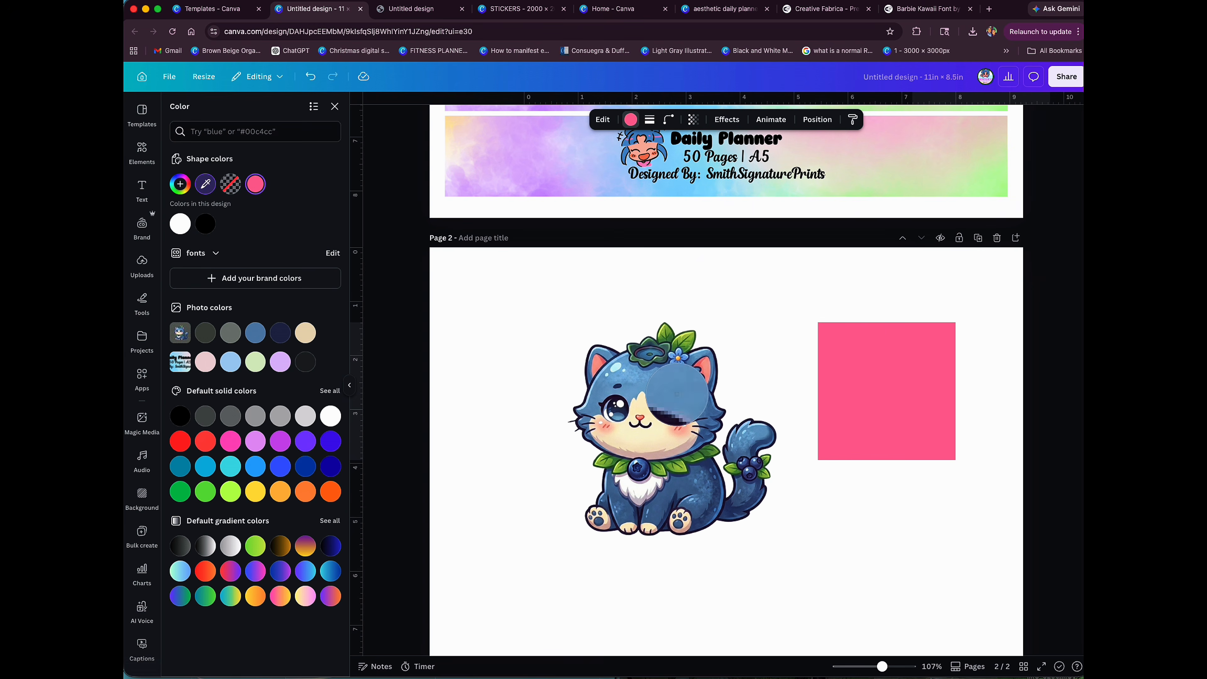
left_click(707, 375)
mouse_move(862, 397)
left_mouse_down()
mouse_move(809, 420)
mouse_move(827, 393)
mouse_move(842, 396)
left_mouse_up()
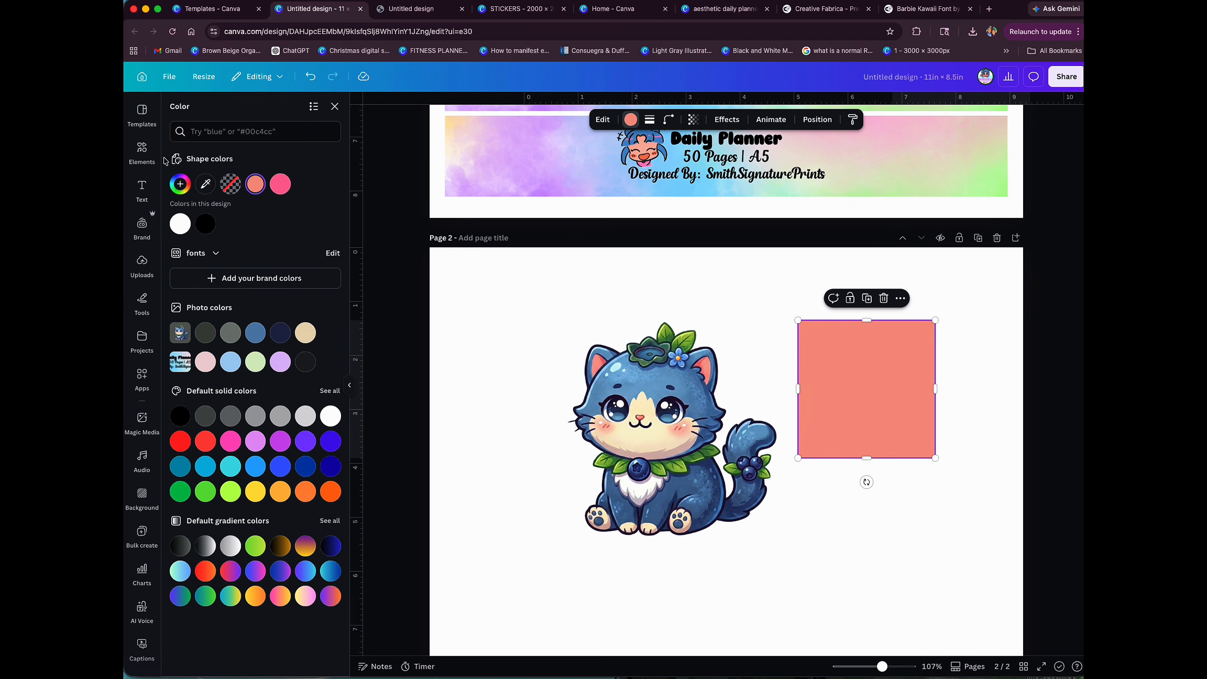
left_click(206, 184)
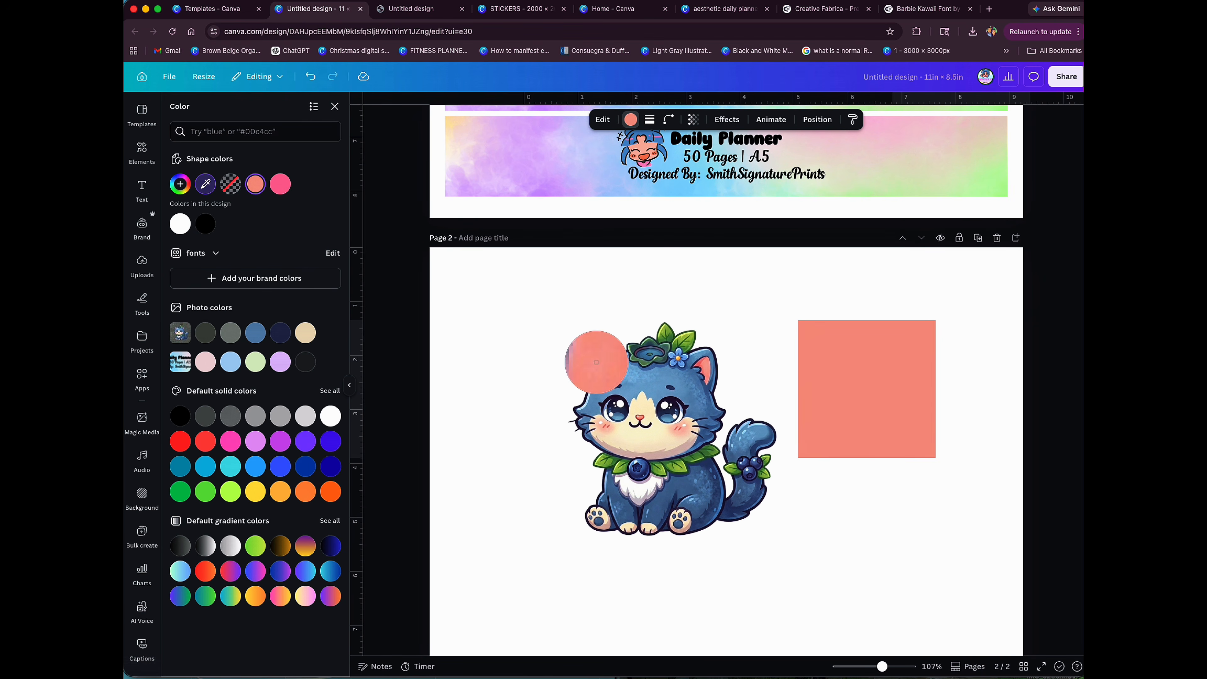
left_click(661, 472)
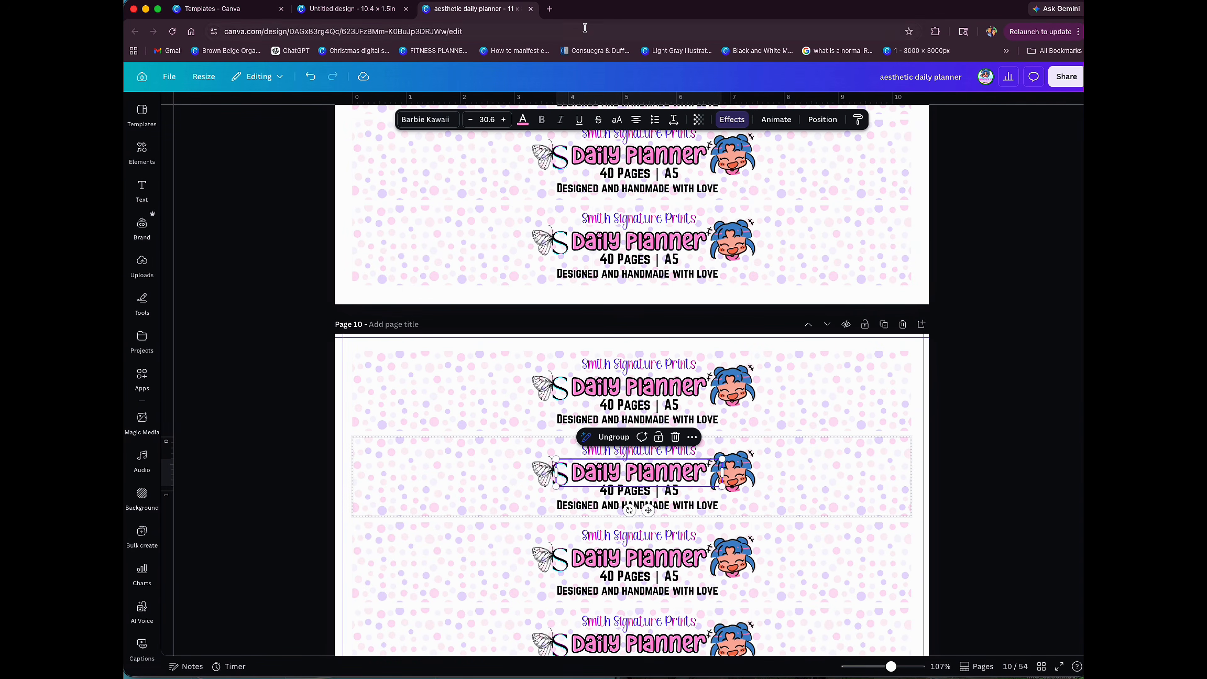
Step: Open Creative Fabrica in a new browser tab, search for "fonts" and browse the results
left_click(549, 9)
left_click(526, 33)
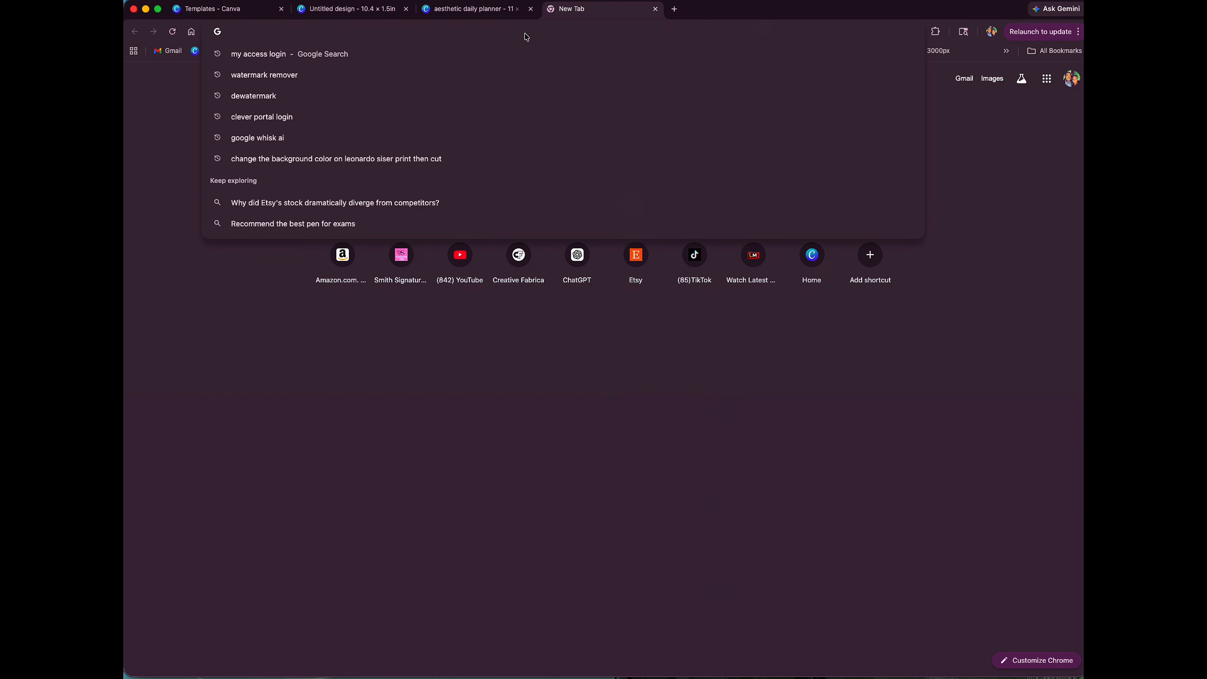
left_click(528, 260)
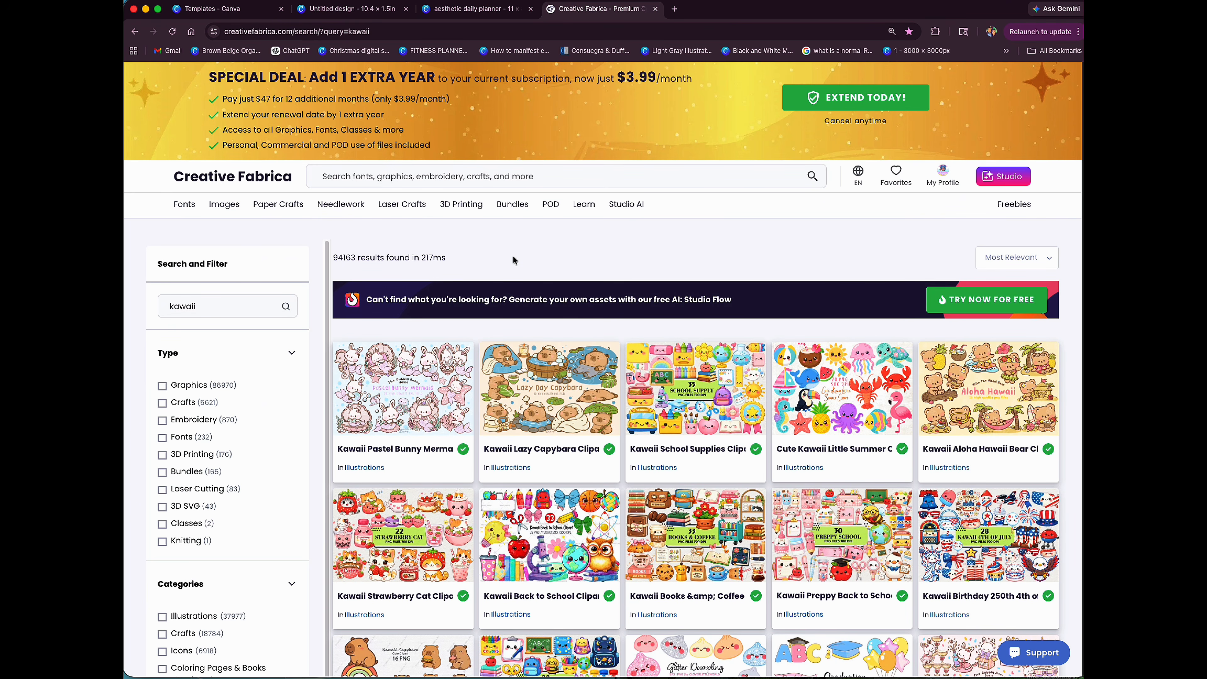
left_click(561, 174)
type("fonts")
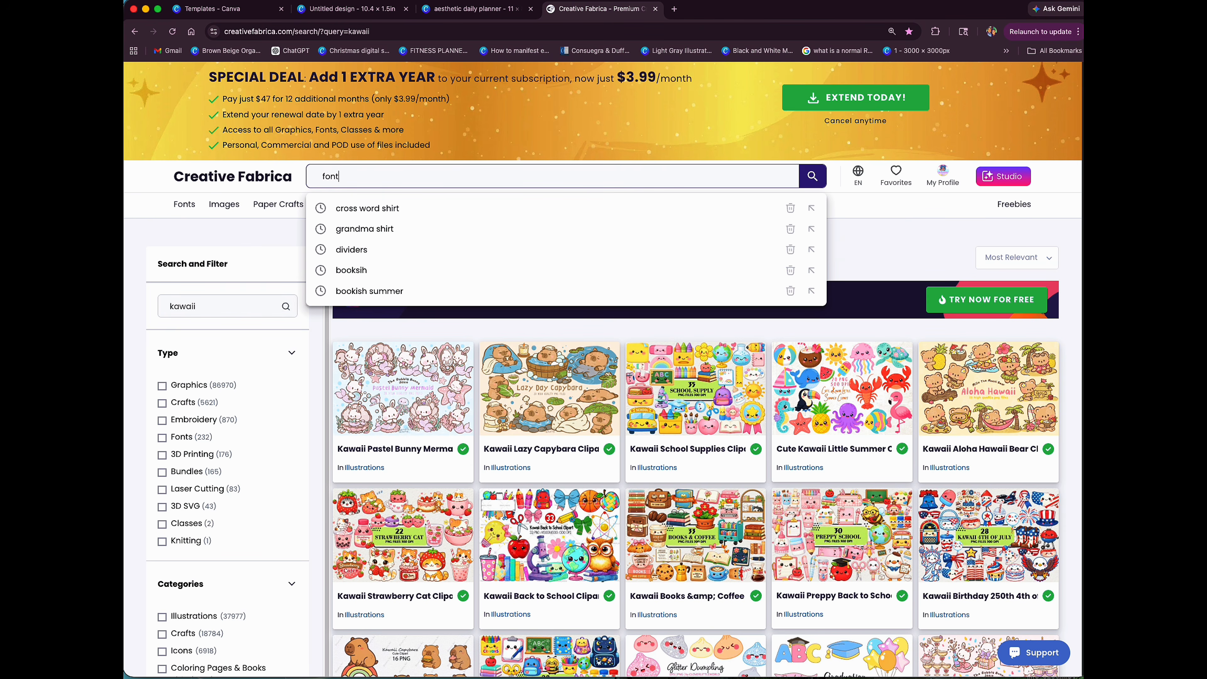
key("Return")
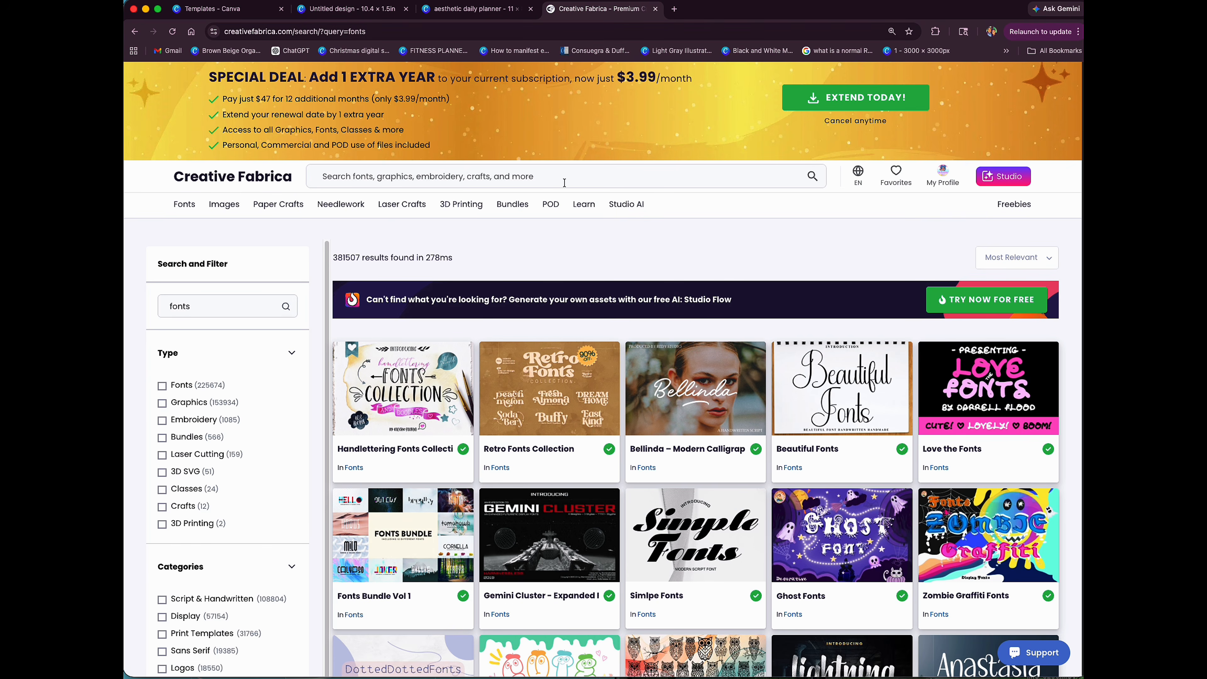
scroll(840, 520, "down", 3)
scroll(840, 520, "up", 3)
Step: Search Creative Fabrica for "barbie kawaii" and open the Barbie Kawaii font's product page
left_click(507, 179)
type("barbie kawaii")
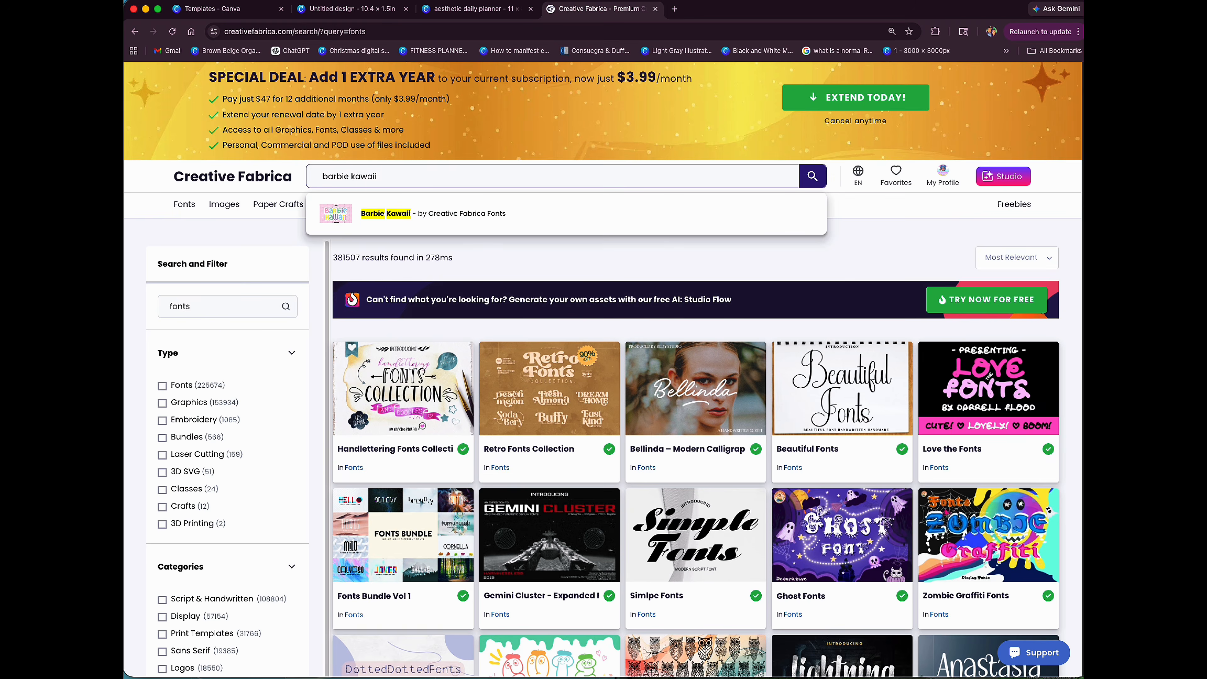
key("Return")
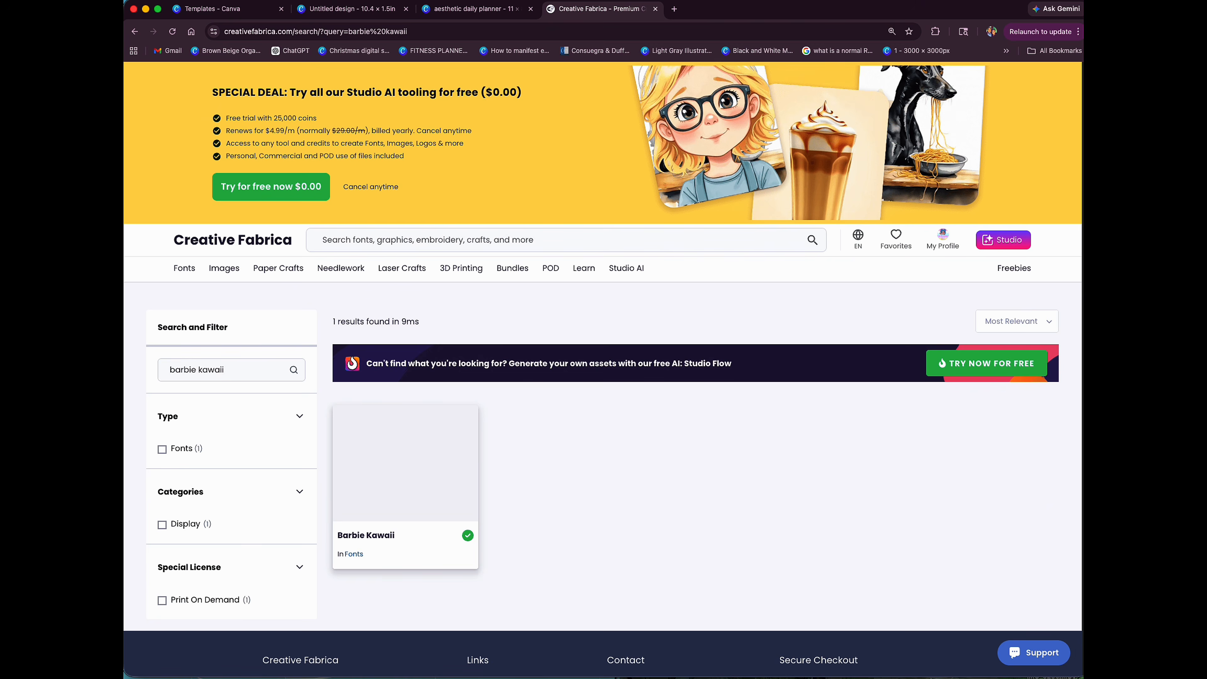
left_click(478, 470)
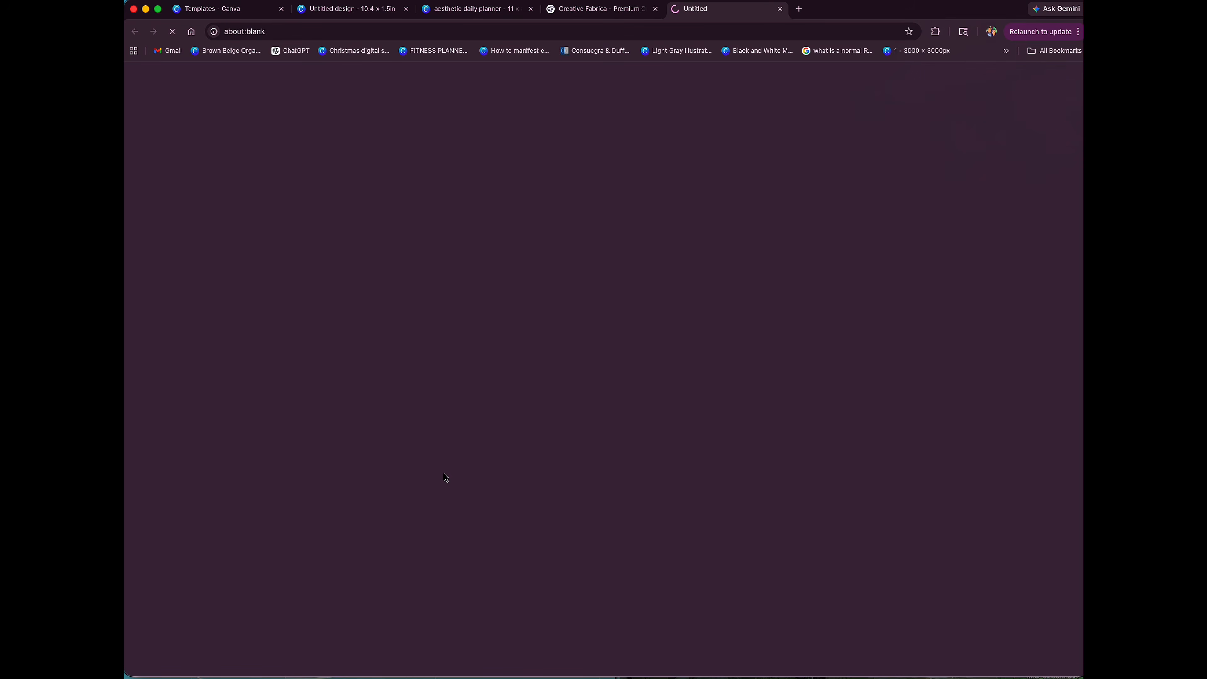
scroll(569, 471, "down", 7)
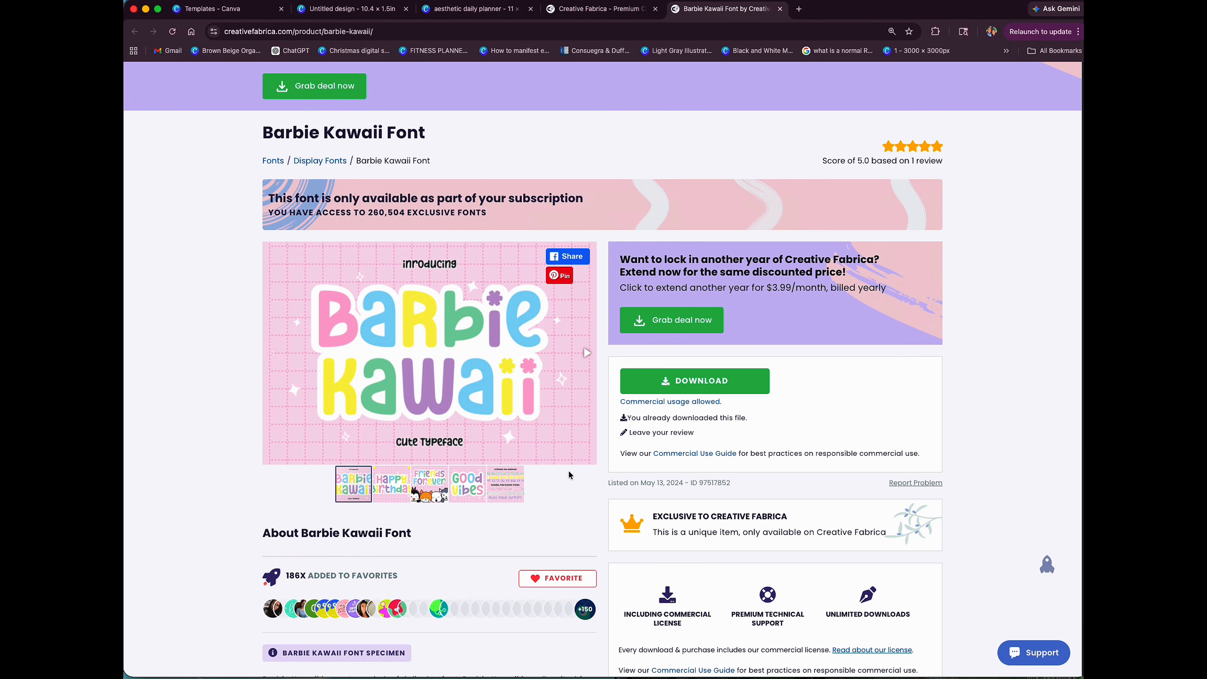
Step: Switch back to Canva and bring up the blank 10.4in × 1.5in label design
key("super+3")
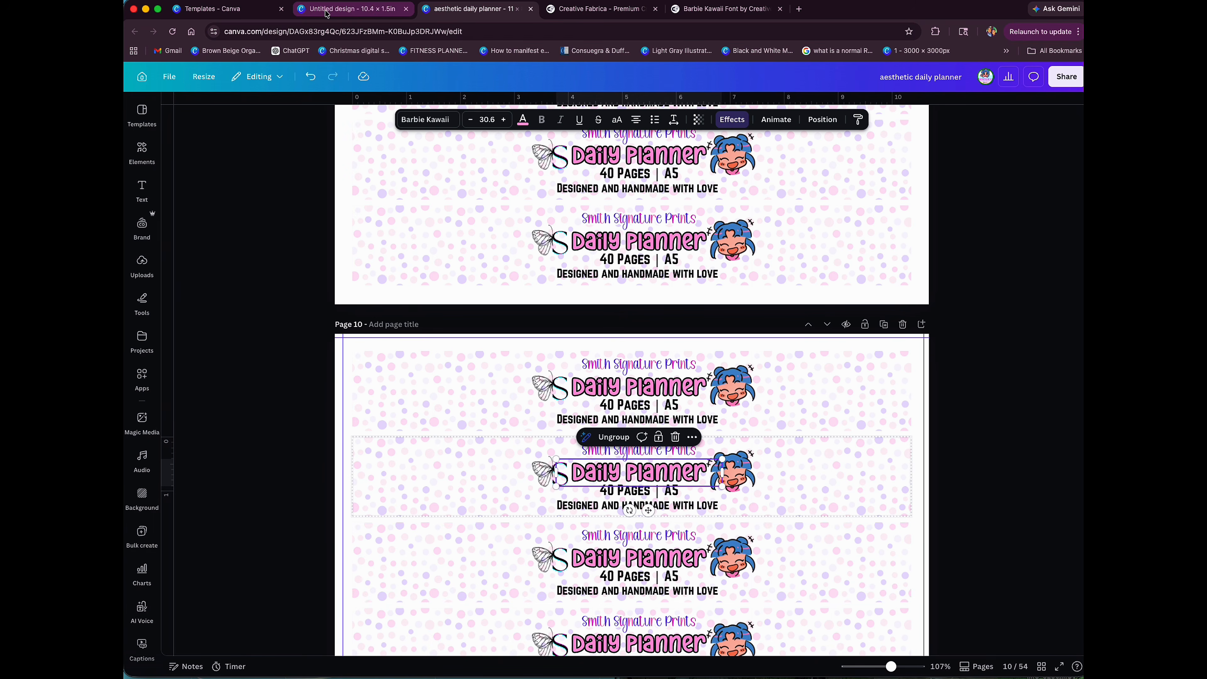
left_click(342, 9)
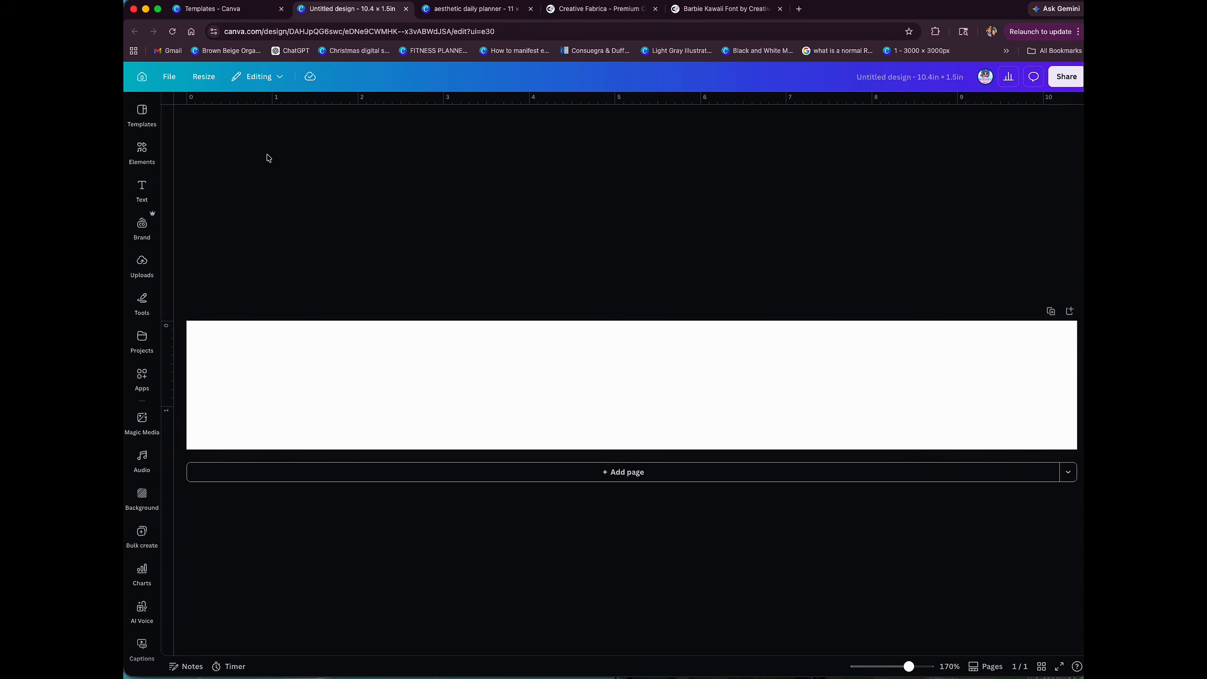
left_click(142, 151)
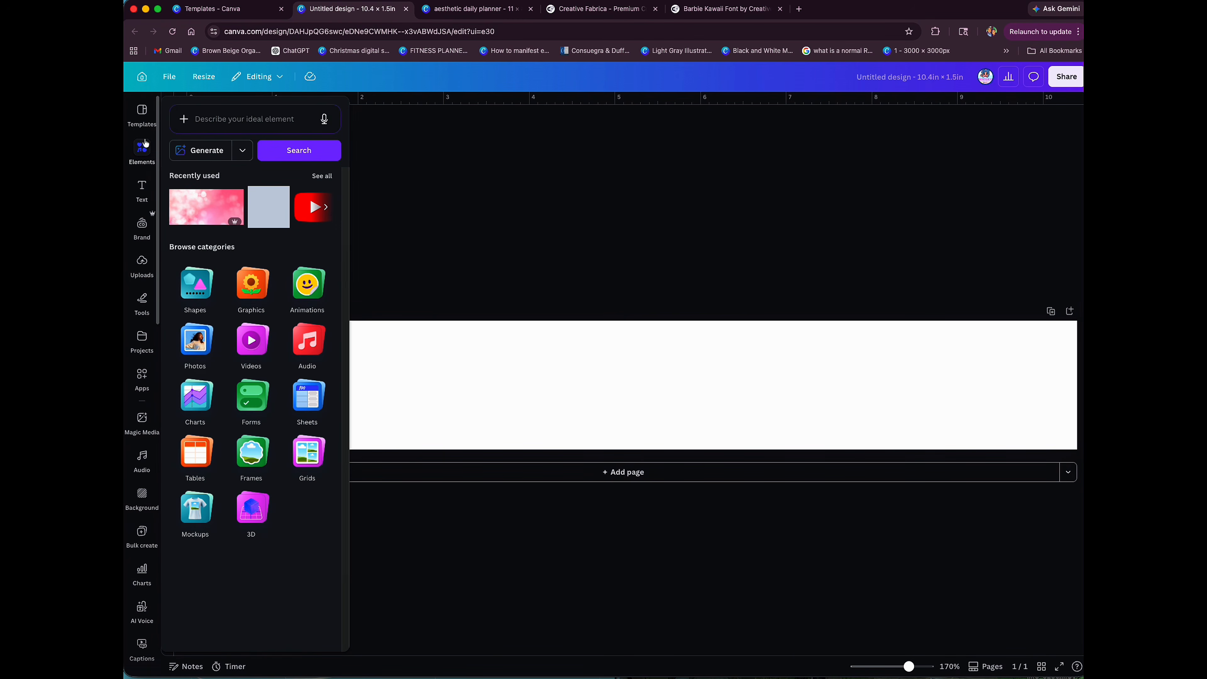
left_click(144, 119)
left_click(141, 304)
left_click(142, 341)
left_click(142, 419)
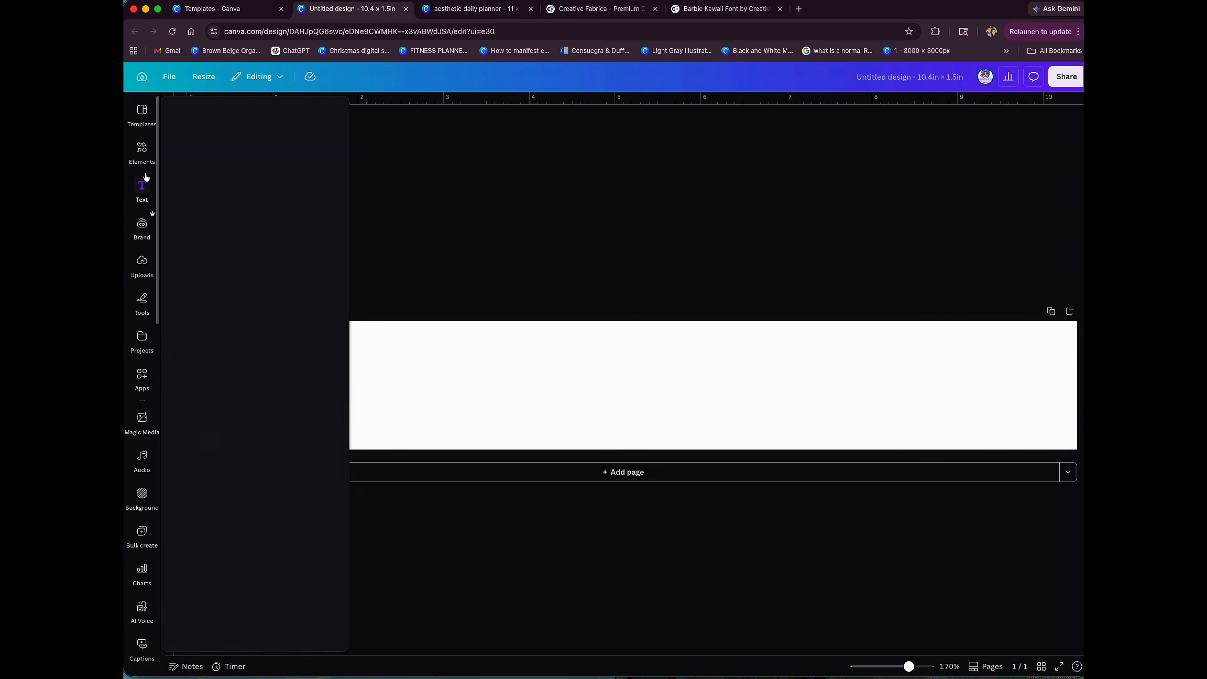
Step: Search the graphic elements for "rainbow watercolor"
left_click(148, 163)
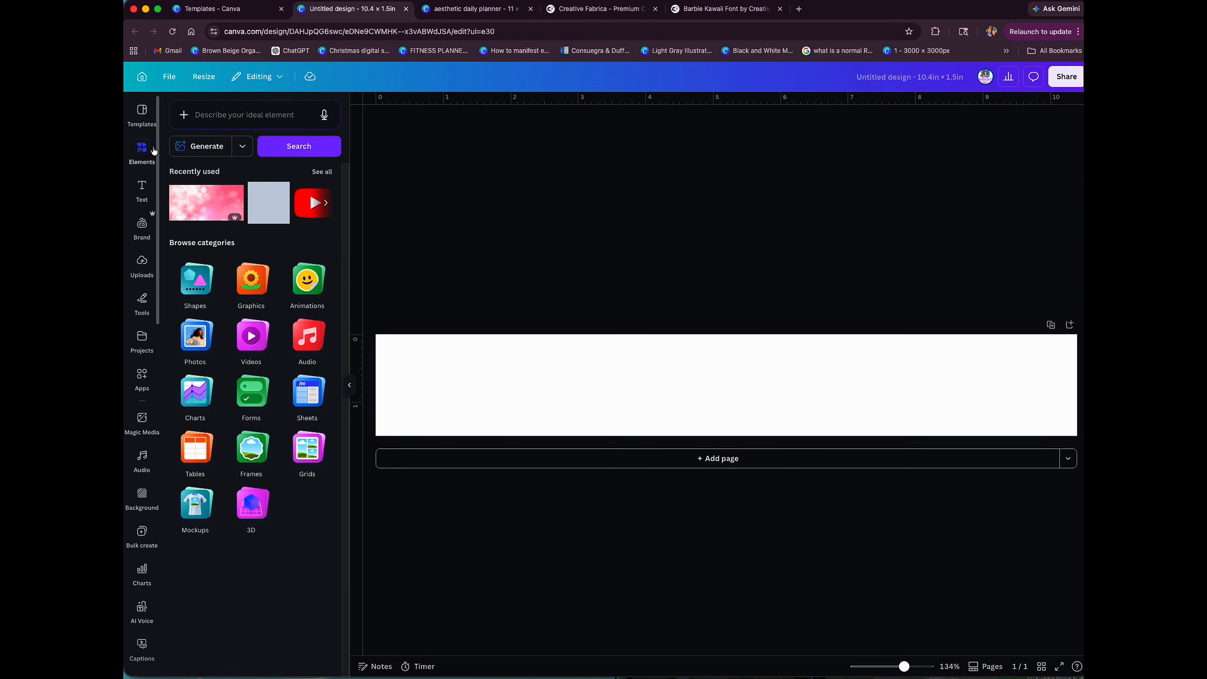
left_click(227, 115)
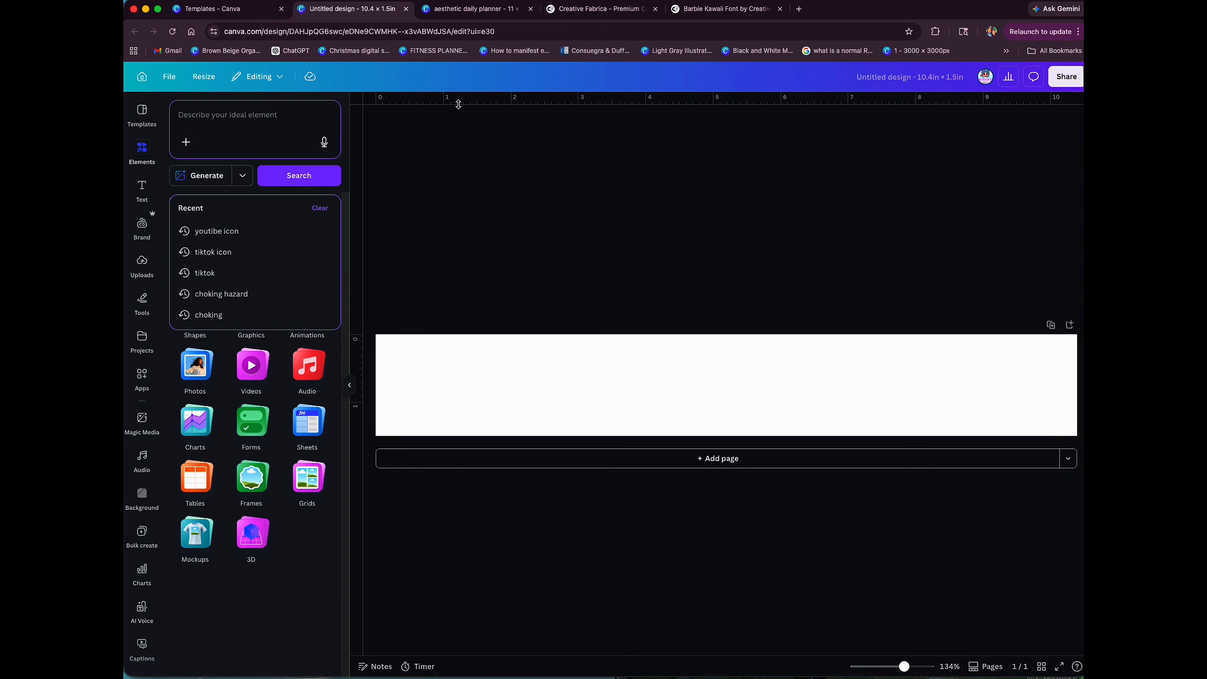
type("ra")
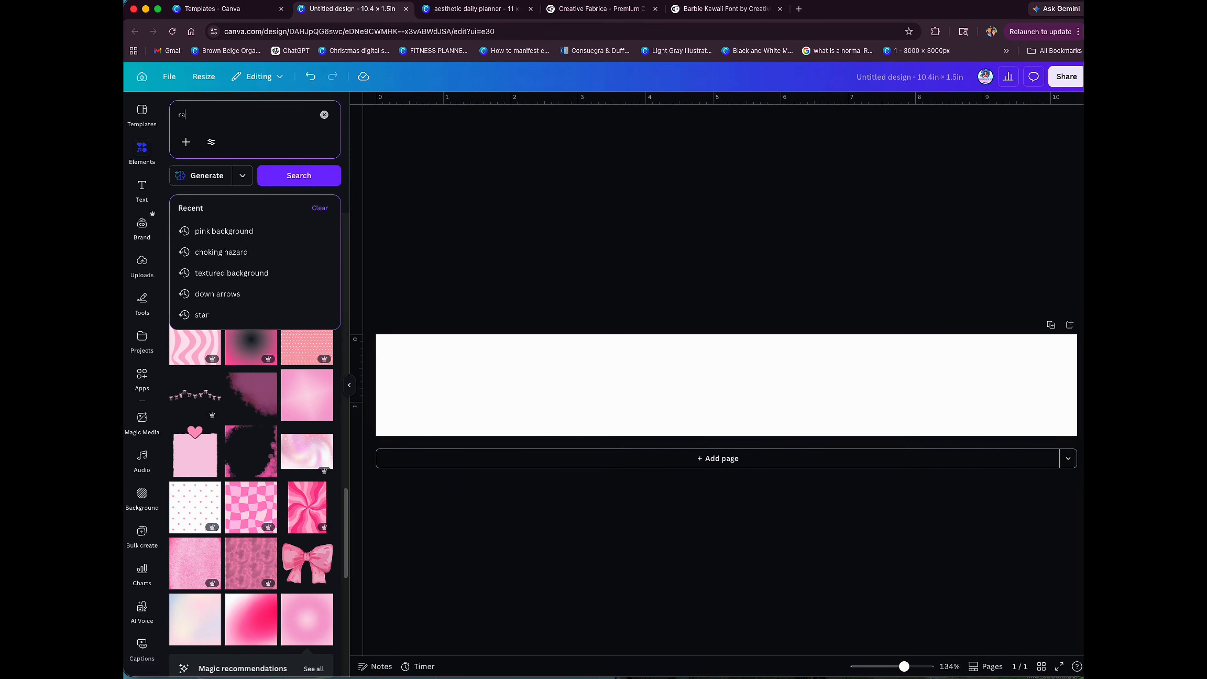
type("inbow")
type(" wa")
key("BackSpace")
type("water")
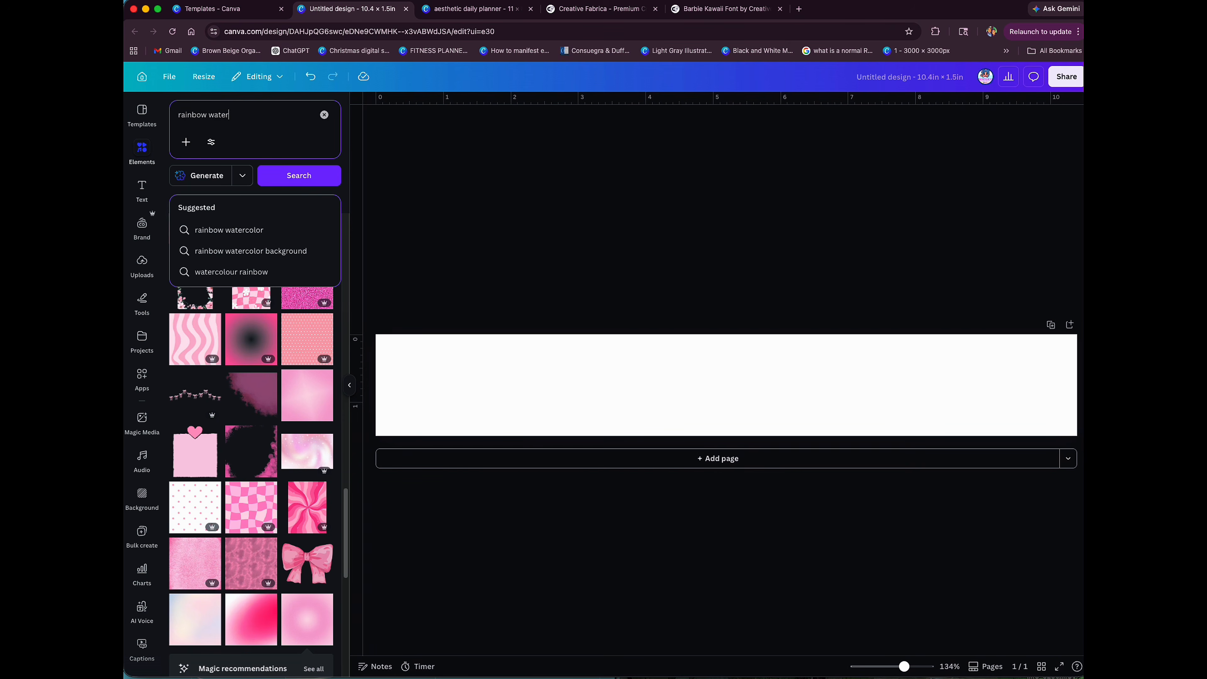
type("color")
key("Return")
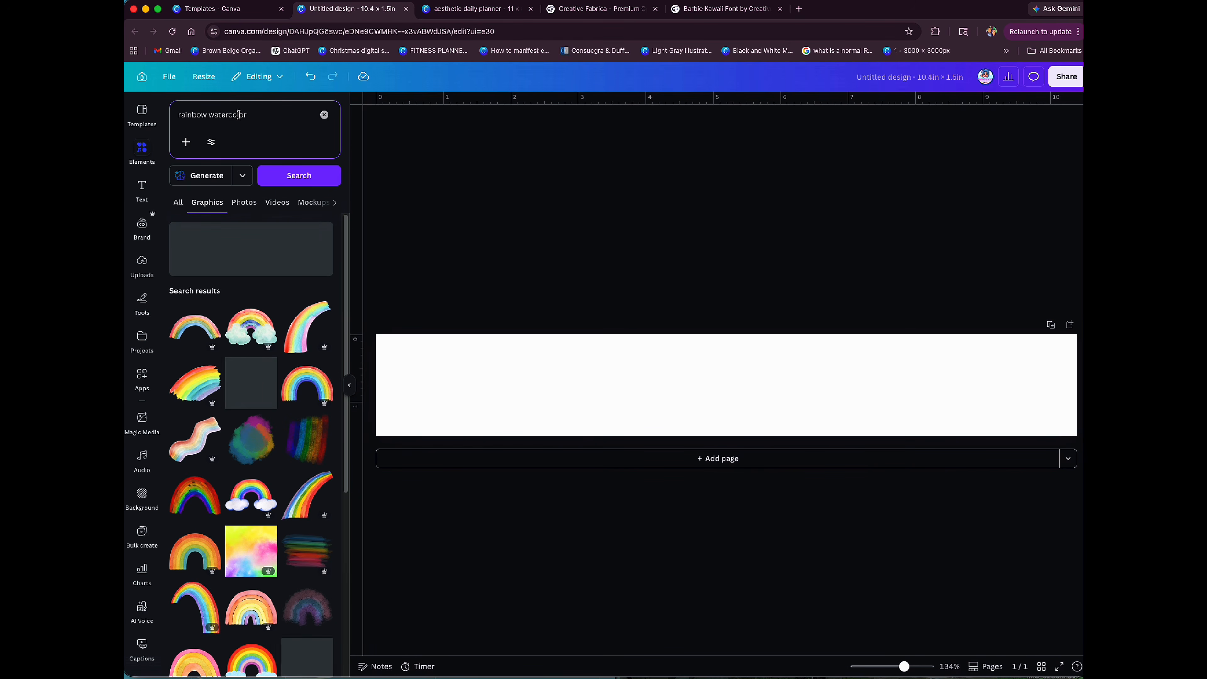
Step: Insert the yellow, pink and blue watercolor square, align it to the label's upper-left corner and enlarge it to the label's full height
scroll(274, 471, "down", 1)
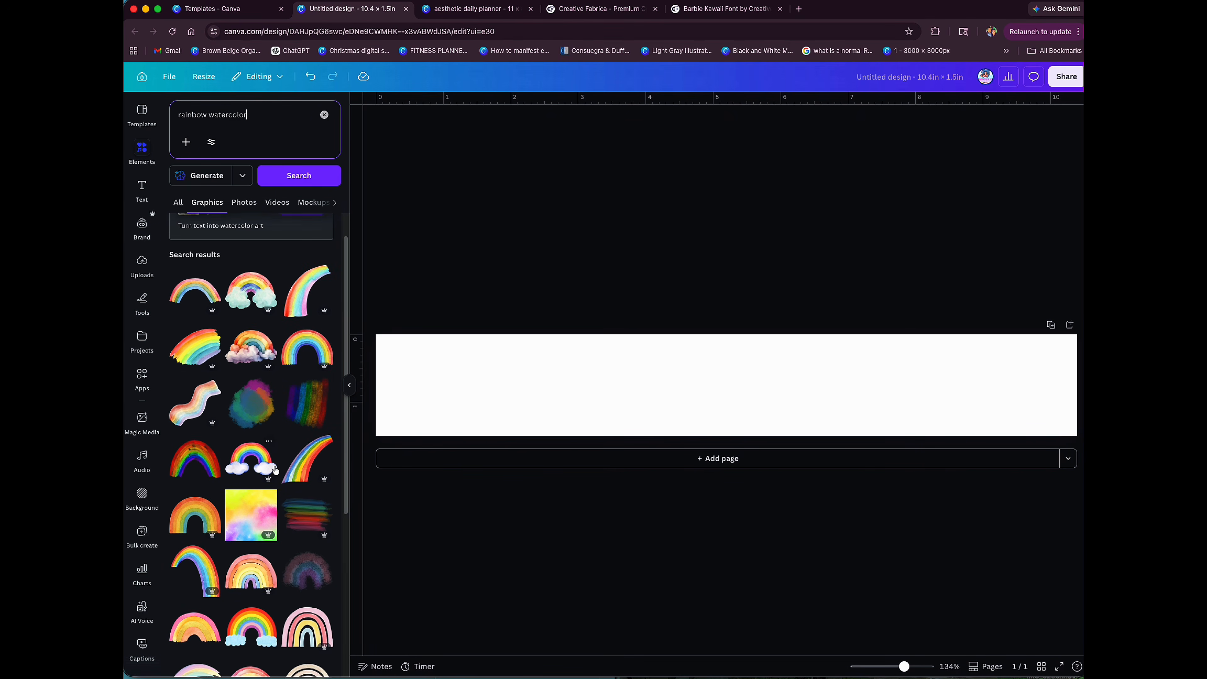
left_click(256, 513)
left_click_drag(751, 387, 430, 375)
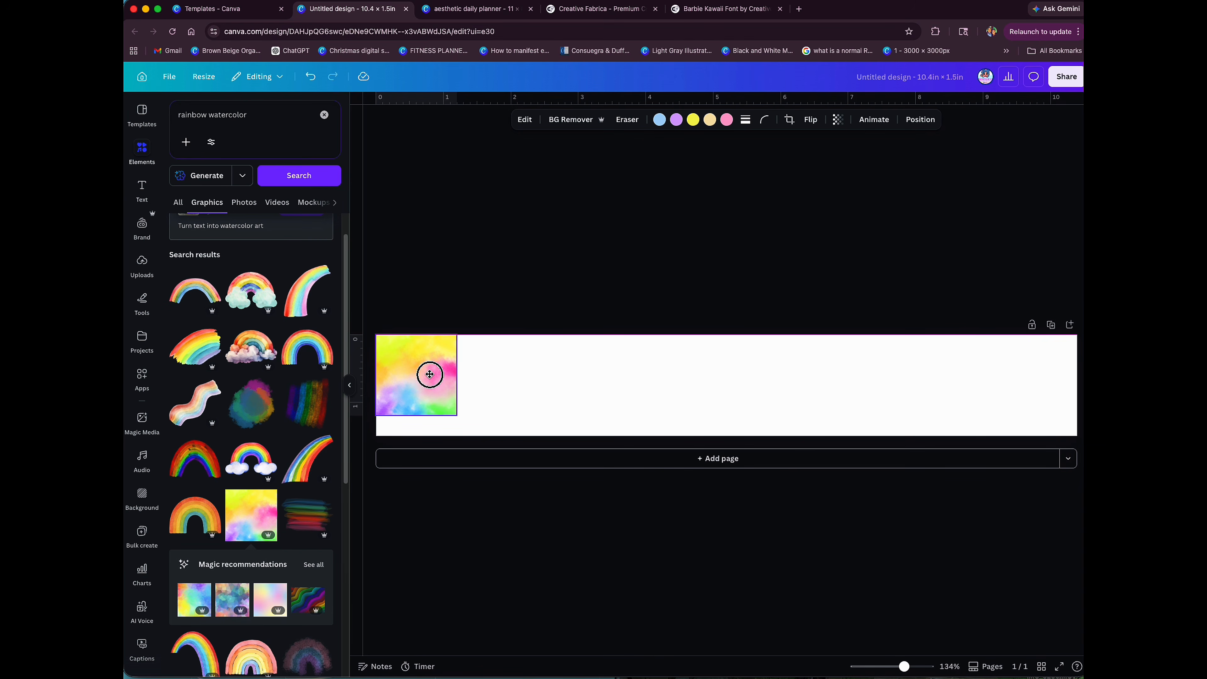
left_click_drag(457, 414, 477, 436)
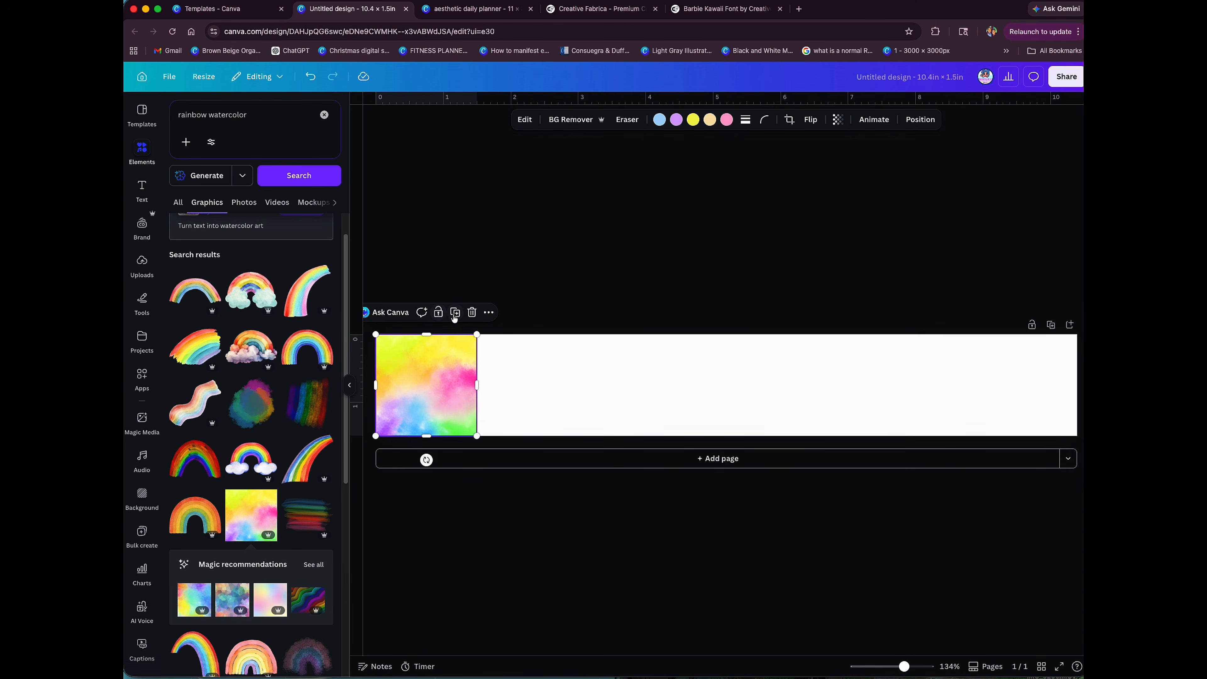
left_click(454, 316)
left_click_drag(458, 376, 547, 363)
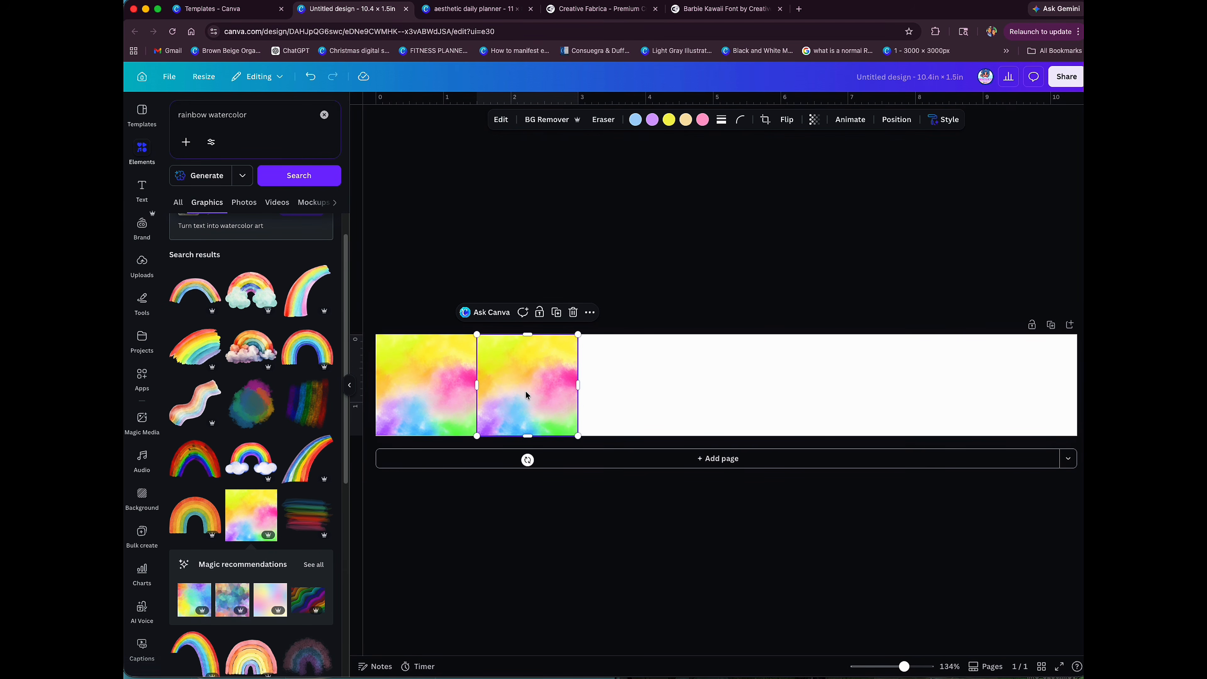
key("Delete")
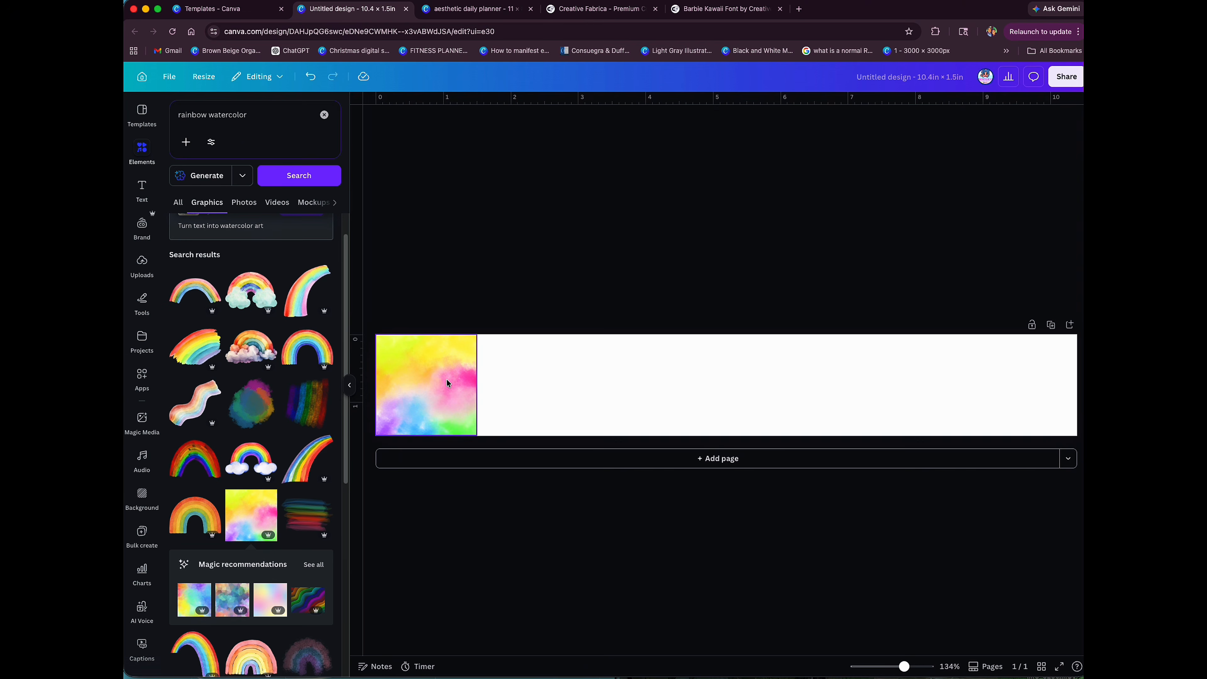
Step: Set the watercolor square as the label's background and reposition its crop to the purple, blue, pink and green area
right_click(447, 379)
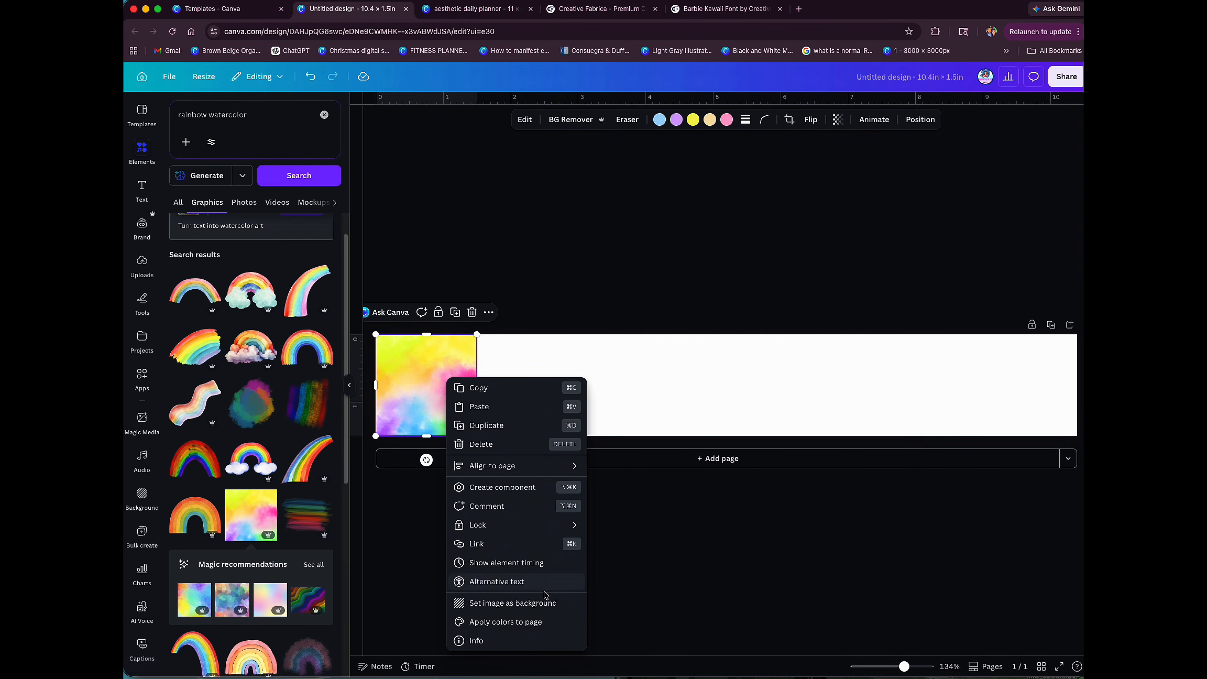
left_click(539, 603)
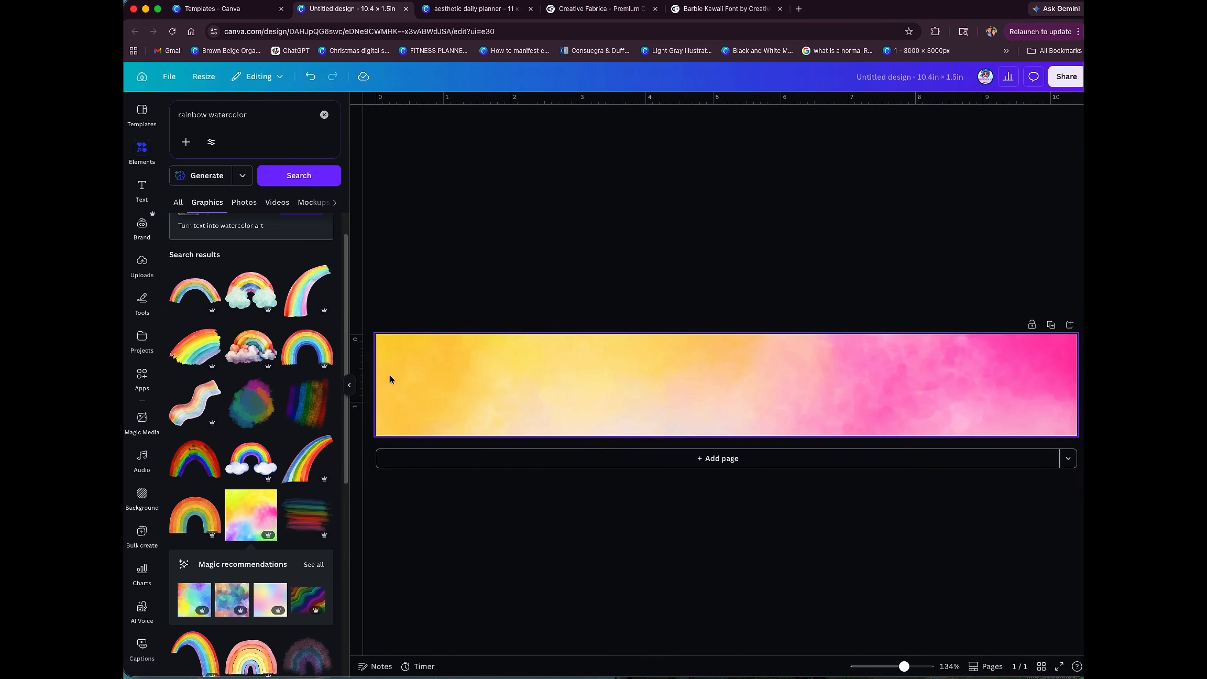
double_click(845, 393)
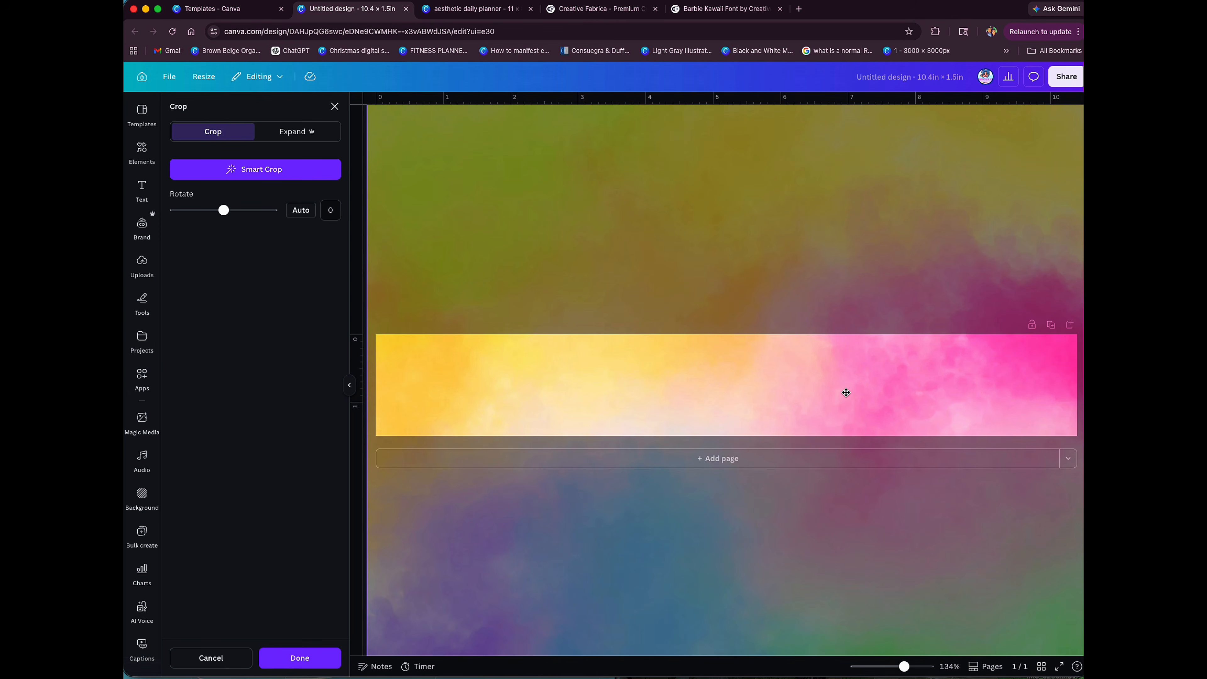
double_click(846, 392)
double_click(846, 392)
left_click_drag(845, 392, 848, 267)
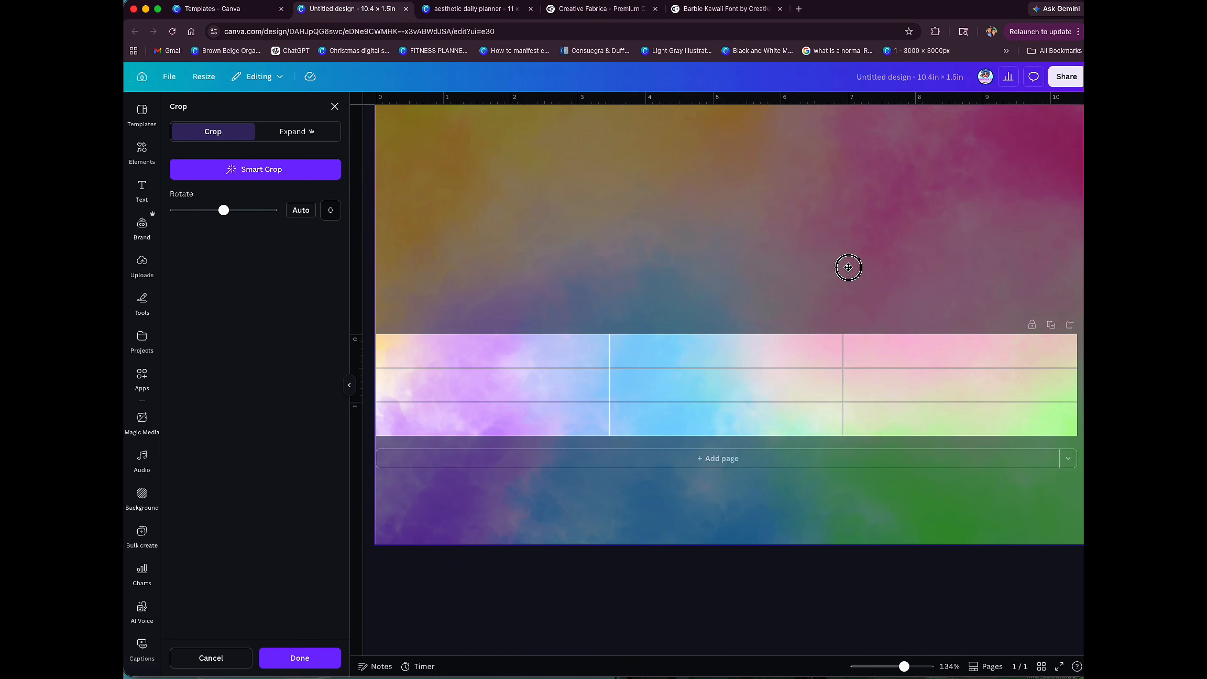
left_click(878, 666)
left_click(842, 564)
left_click(842, 564)
left_click_drag(878, 667, 902, 667)
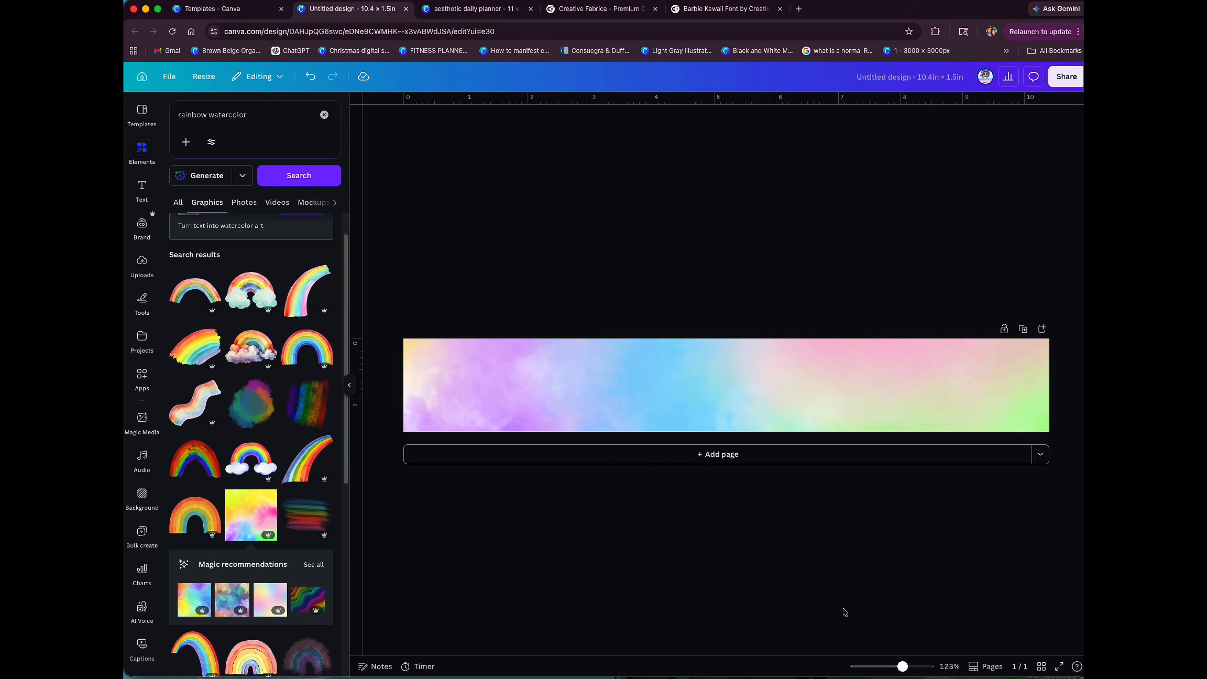
Step: Check the label wording in the aesthetic daily planner design and return to the 10.4 × 1.5in label
left_click(349, 385)
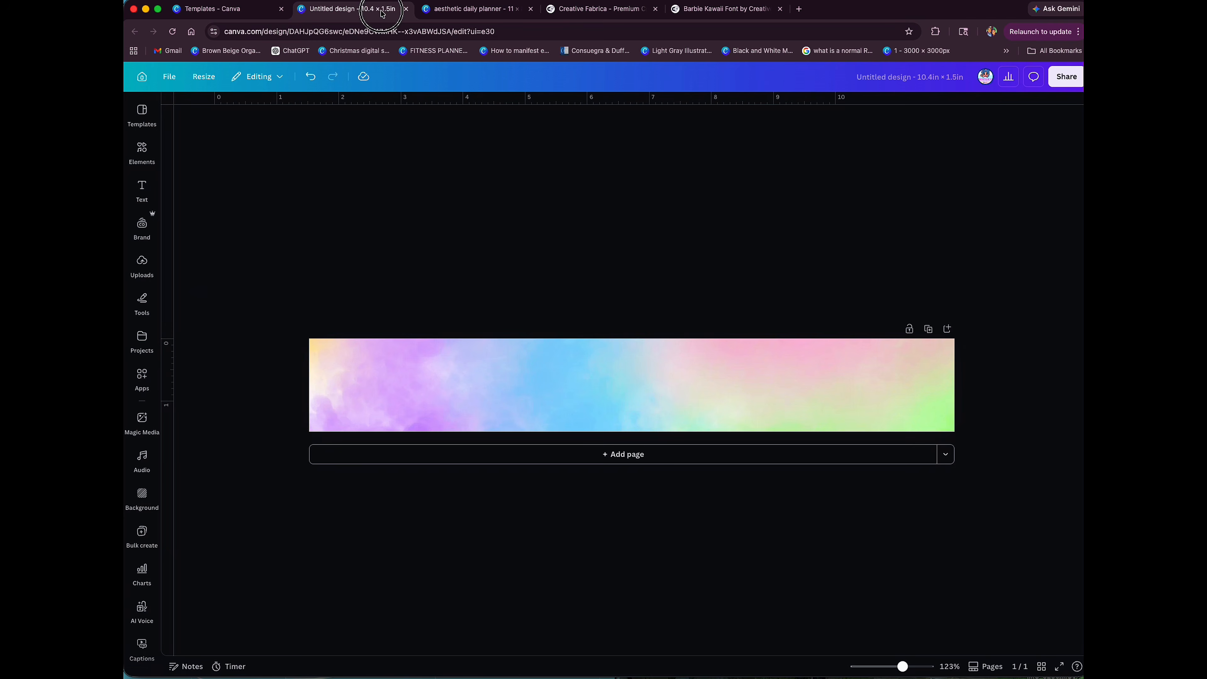
left_click(470, 8)
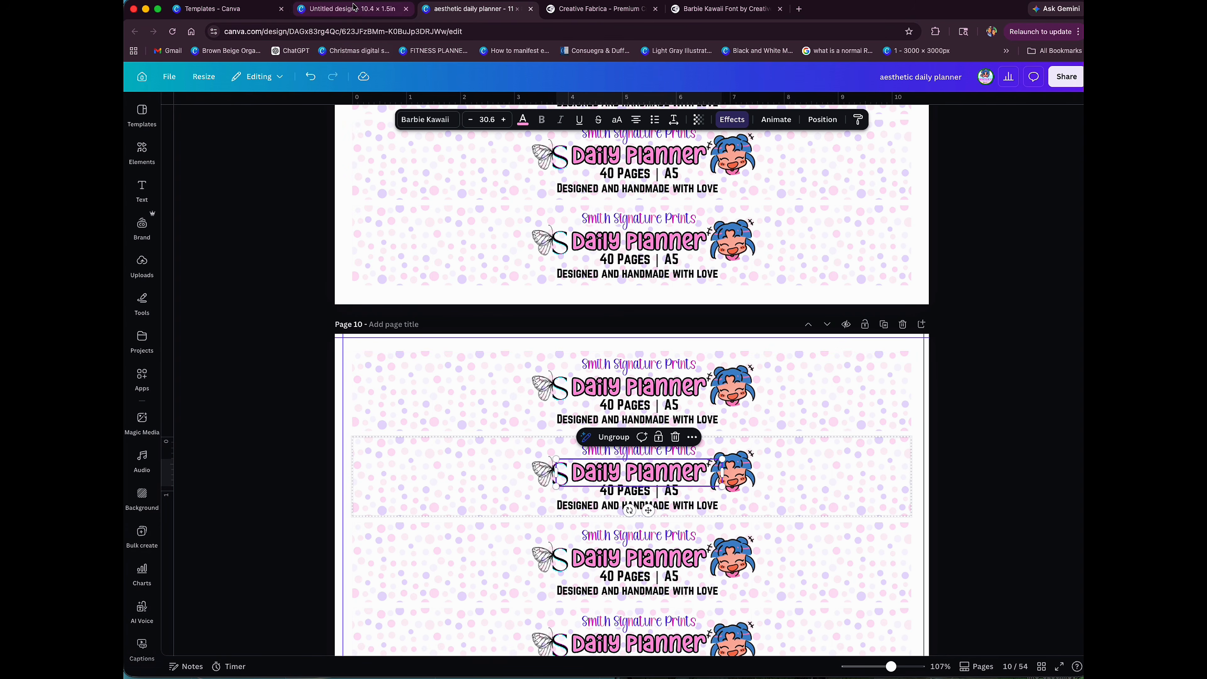
left_click(328, 10)
Step: Add a subheading text box reading "Daily Planner" and enlarge it to a font size of about 24.9
left_click(130, 198)
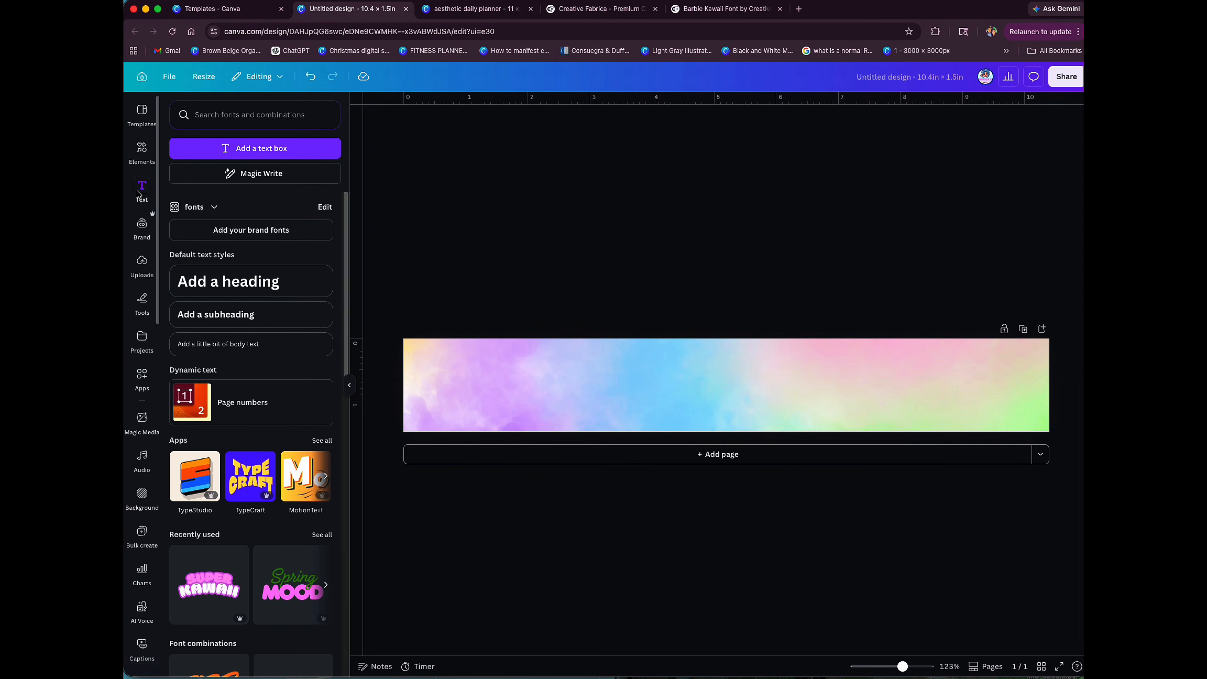
left_click(203, 320)
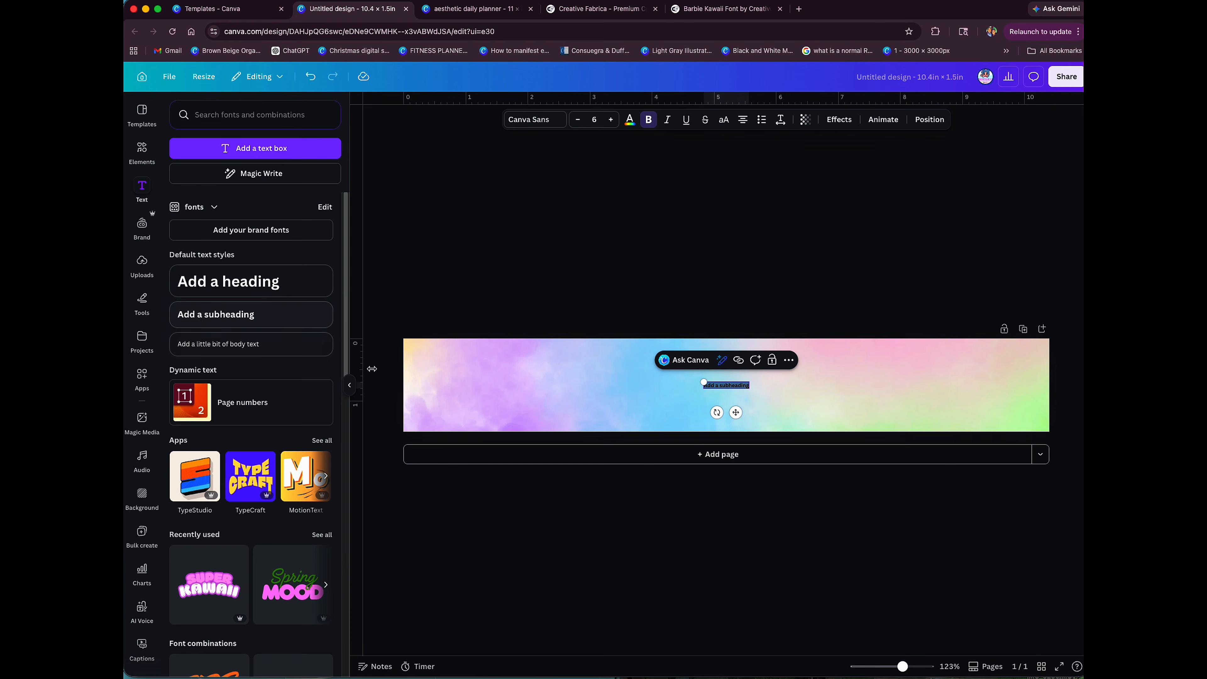
left_click_drag(908, 670, 913, 667)
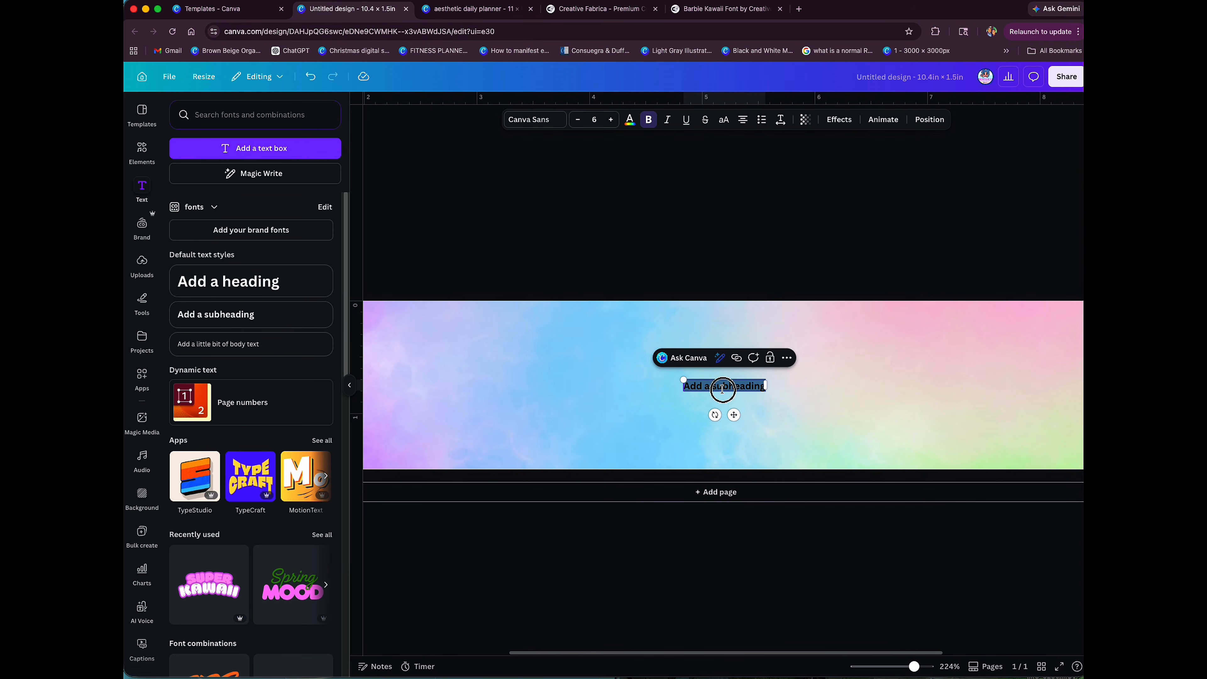
type("Daily Planner")
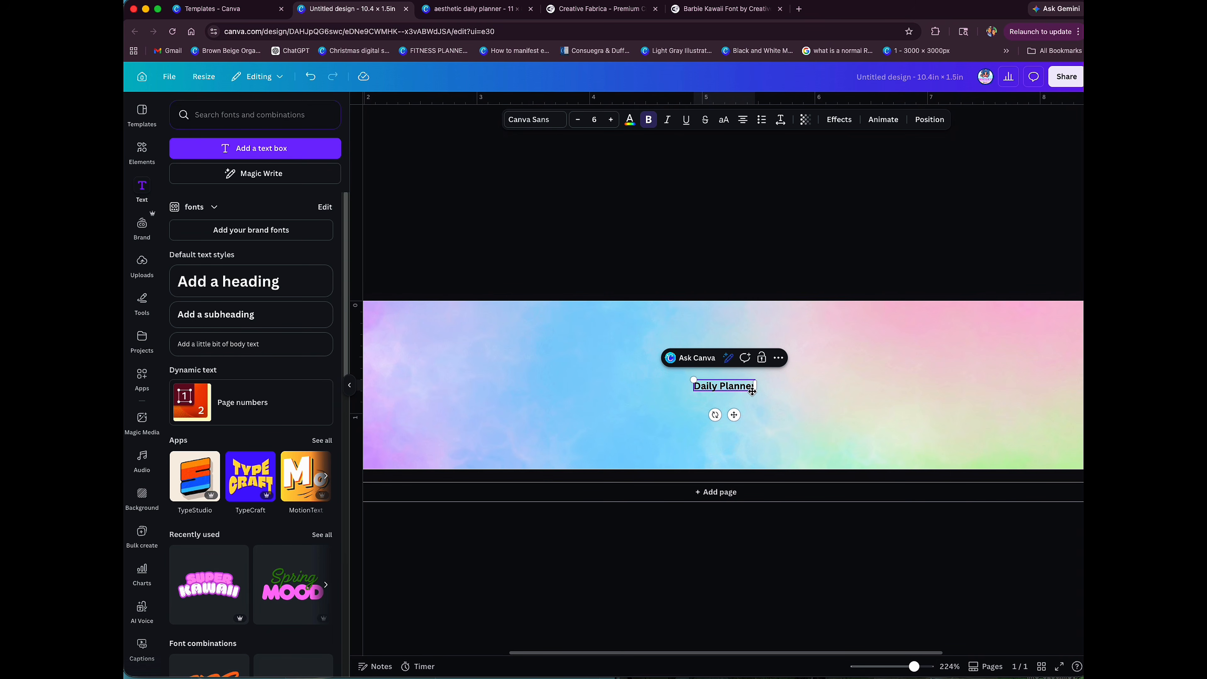
left_click_drag(755, 392, 950, 456)
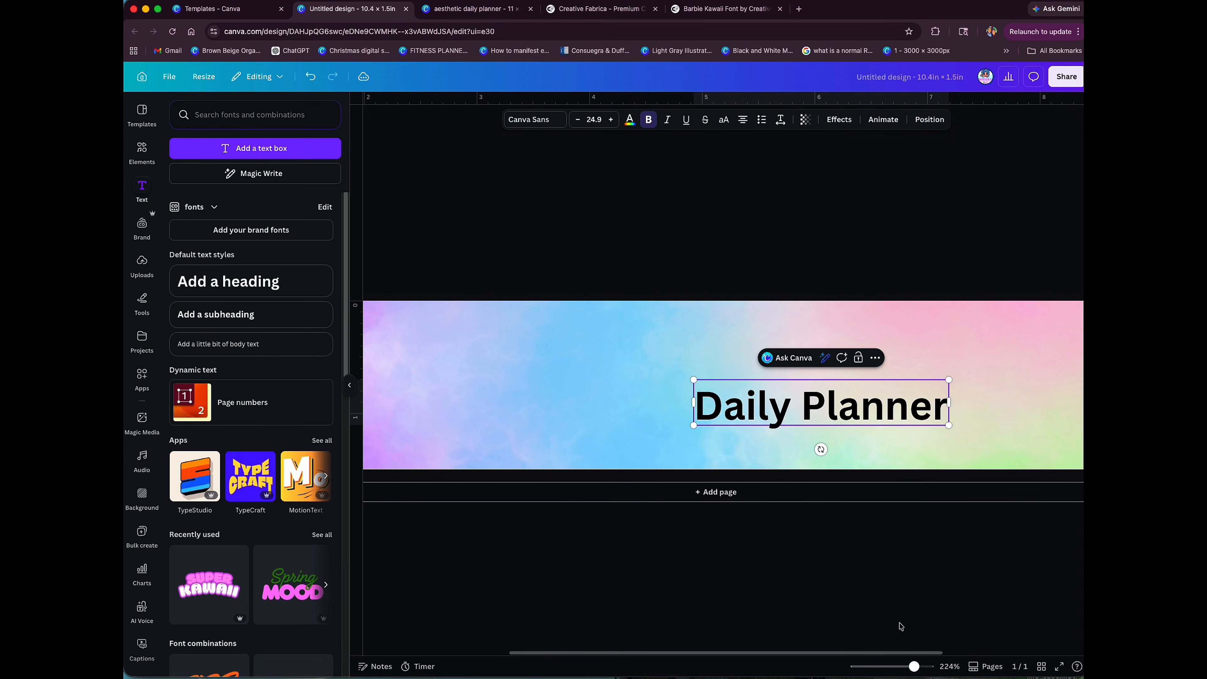
left_click_drag(913, 670, 901, 666)
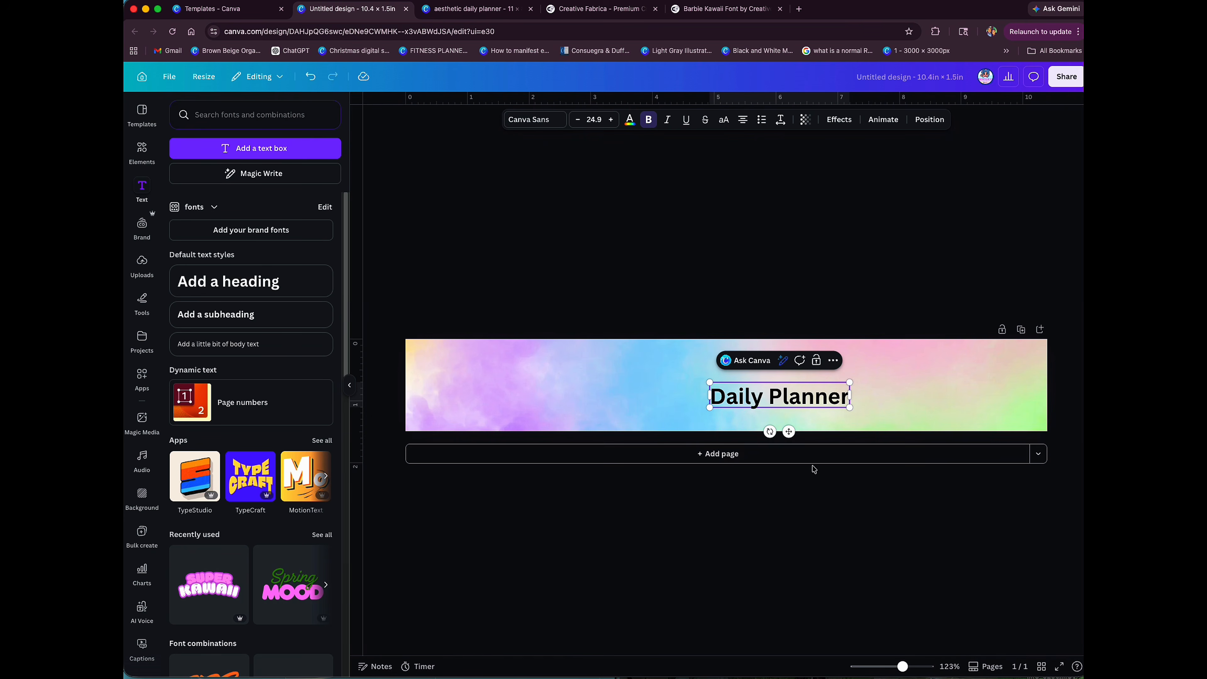
Step: Move the "Daily Planner" title to the label's horizontal centre, slightly above the middle
left_click(876, 370)
left_click(810, 397)
left_click_drag(811, 397, 753, 404)
left_click(854, 364)
Step: Duplicate the "Daily Planner" title directly below it and change the copy's text to "50 Pages | A5"
left_click(764, 343)
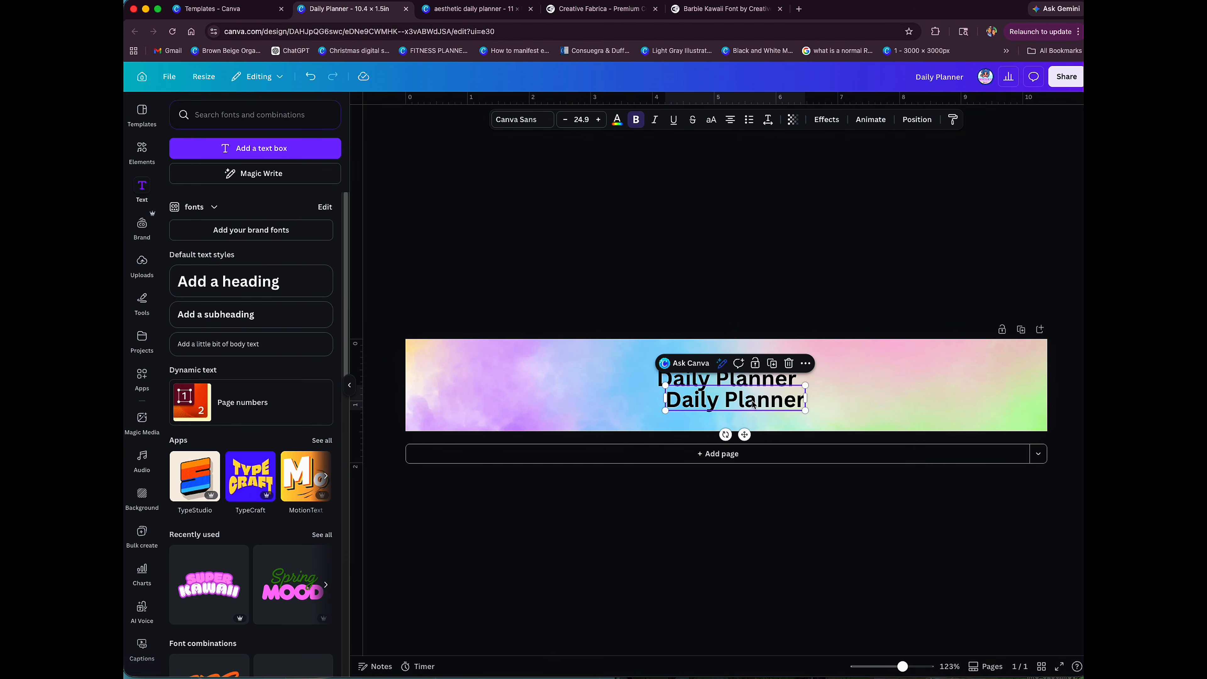
double_click(753, 402)
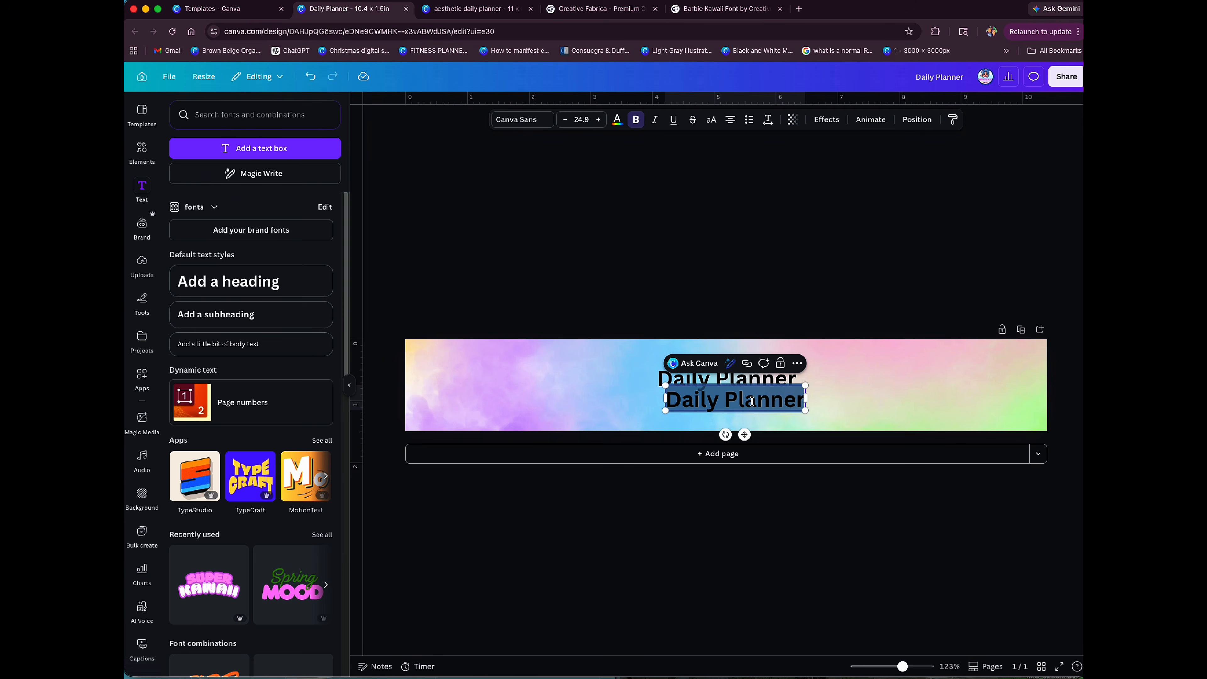
type("40")
key("BackSpace")
key("BackSpace")
type("50")
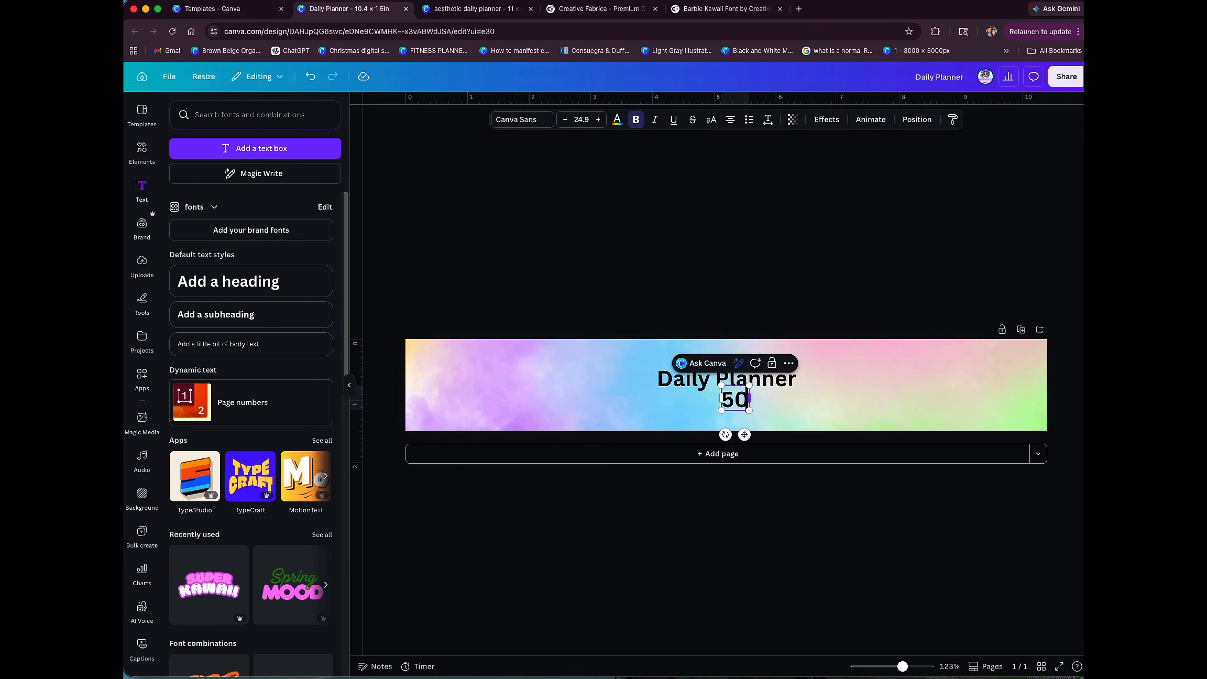
type(" Pages")
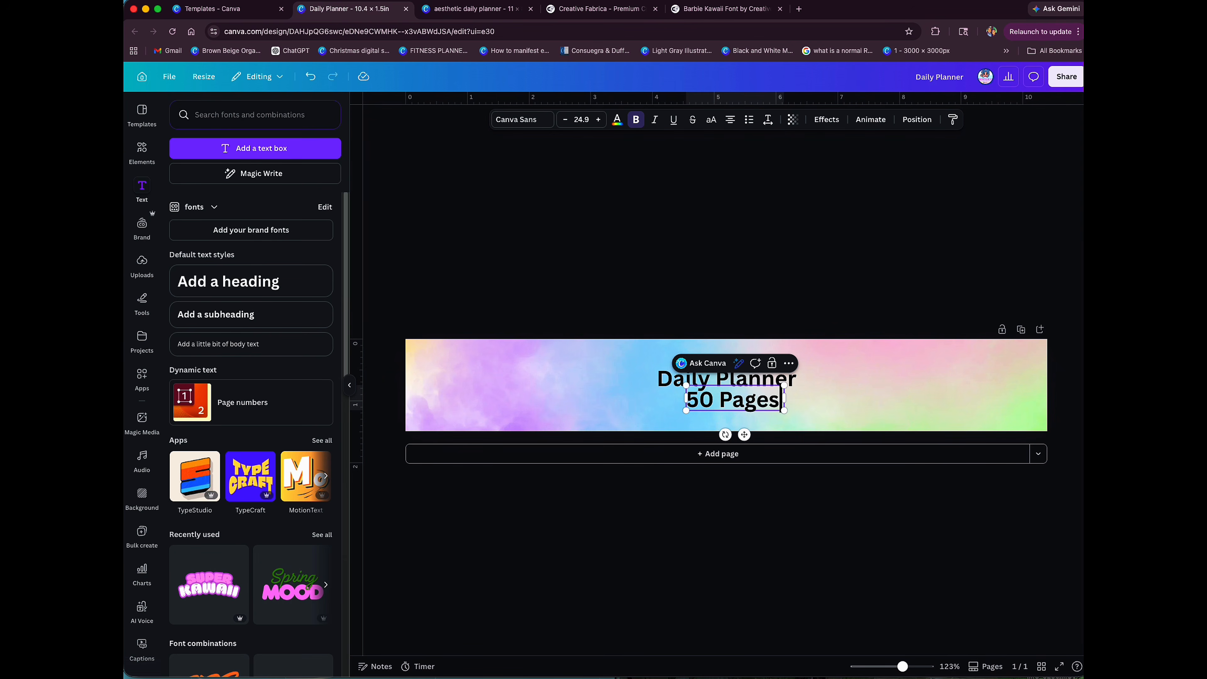
type(" | A%")
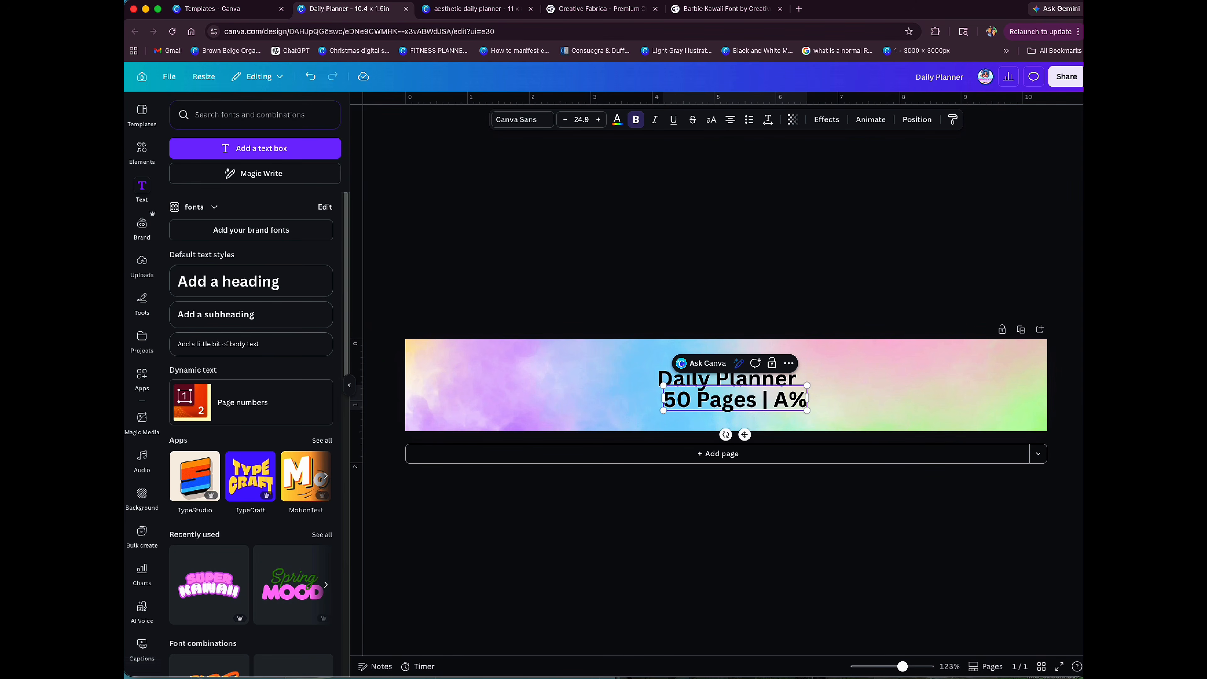
key("BackSpace")
type("5")
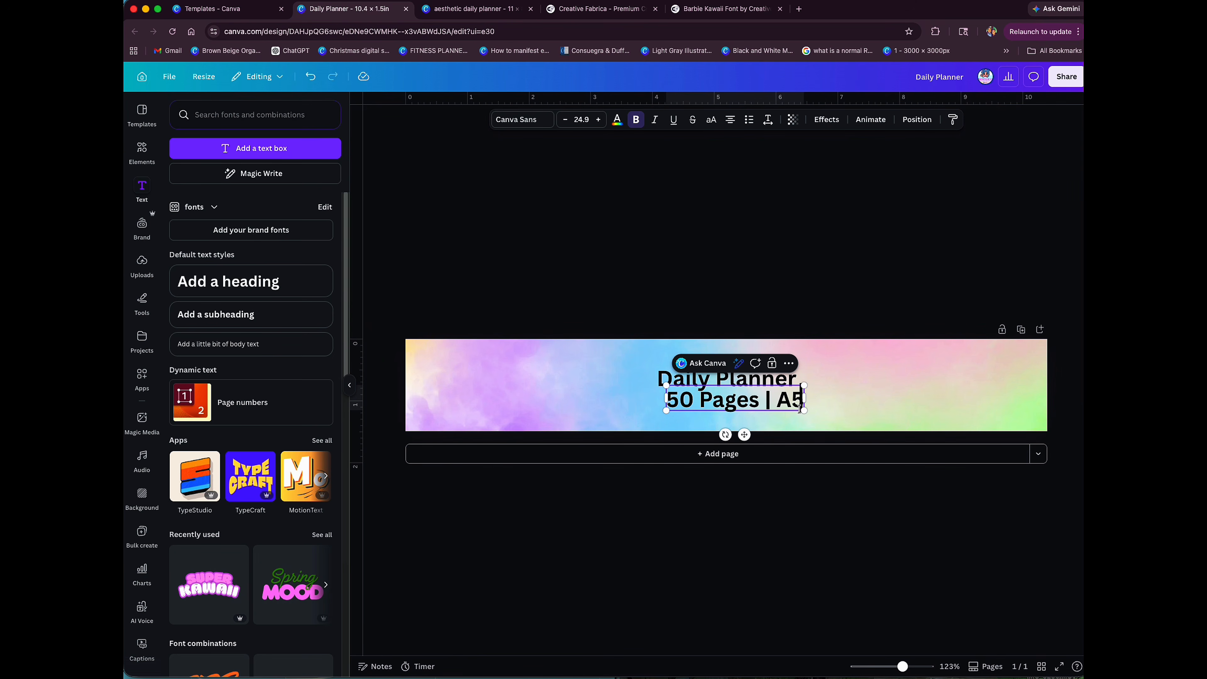
Step: Shrink the "50 Pages | A5" line to a font size of about 18.9 and centre it under the title
left_click_drag(803, 411, 799, 411)
left_click_drag(788, 406, 751, 420)
left_click(755, 413)
Step: Duplicate the "50 Pages | A5" line, change the copy to "Designed By: SmithSignaturePrints" and centre it along the label's lower edge
key("super+d")
double_click(751, 421)
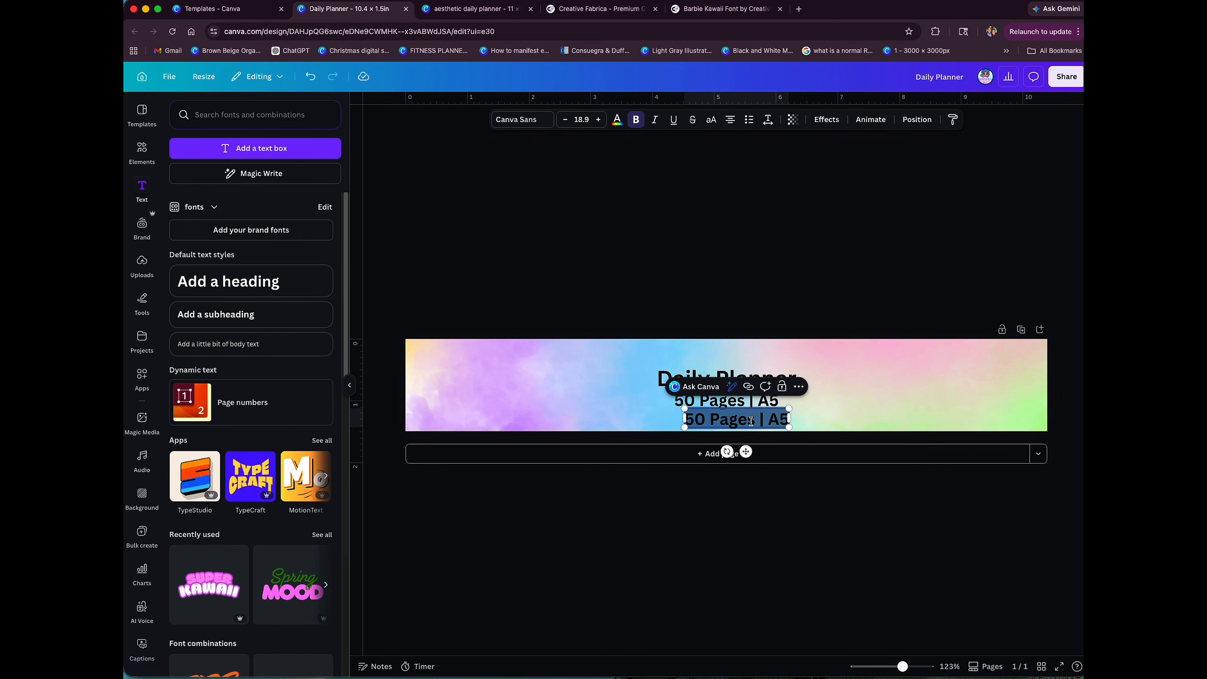
type("Handmade with")
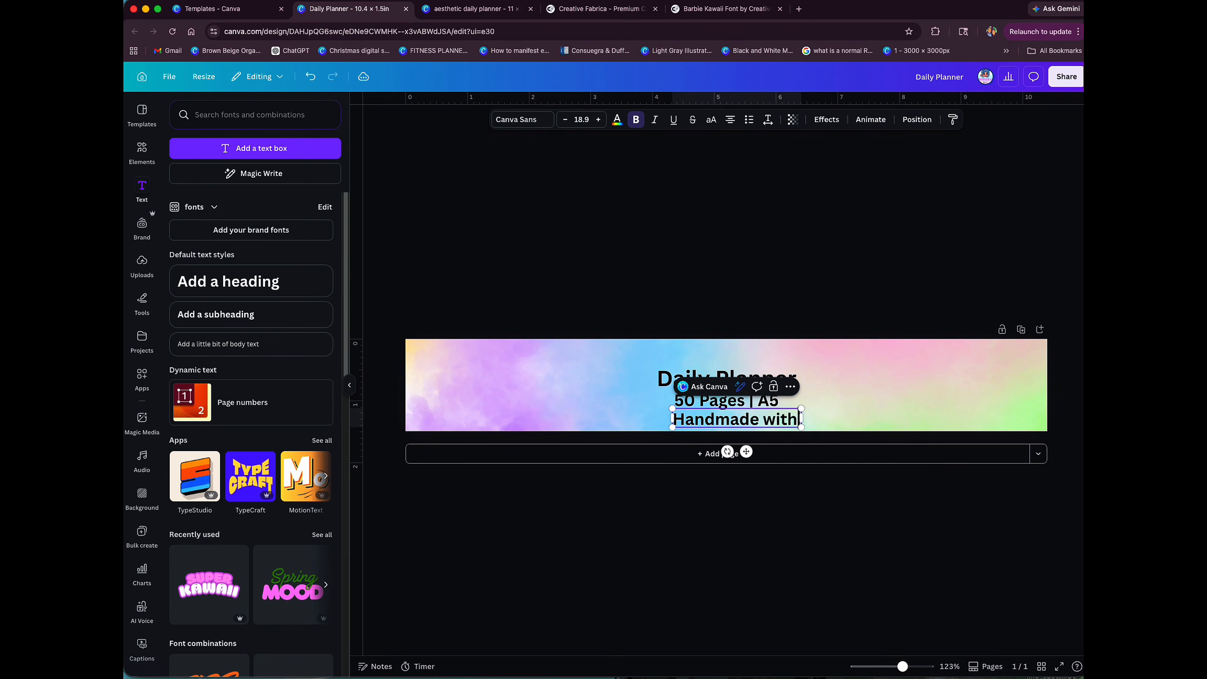
key("BackSpace")
key("BackSpace")
key("BackSpace")
key("BackSpace")
key("BackSpace")
key("BackSpace")
key("BackSpace")
key("BackSpace")
key("BackSpace")
key("BackSpace")
key("BackSpace")
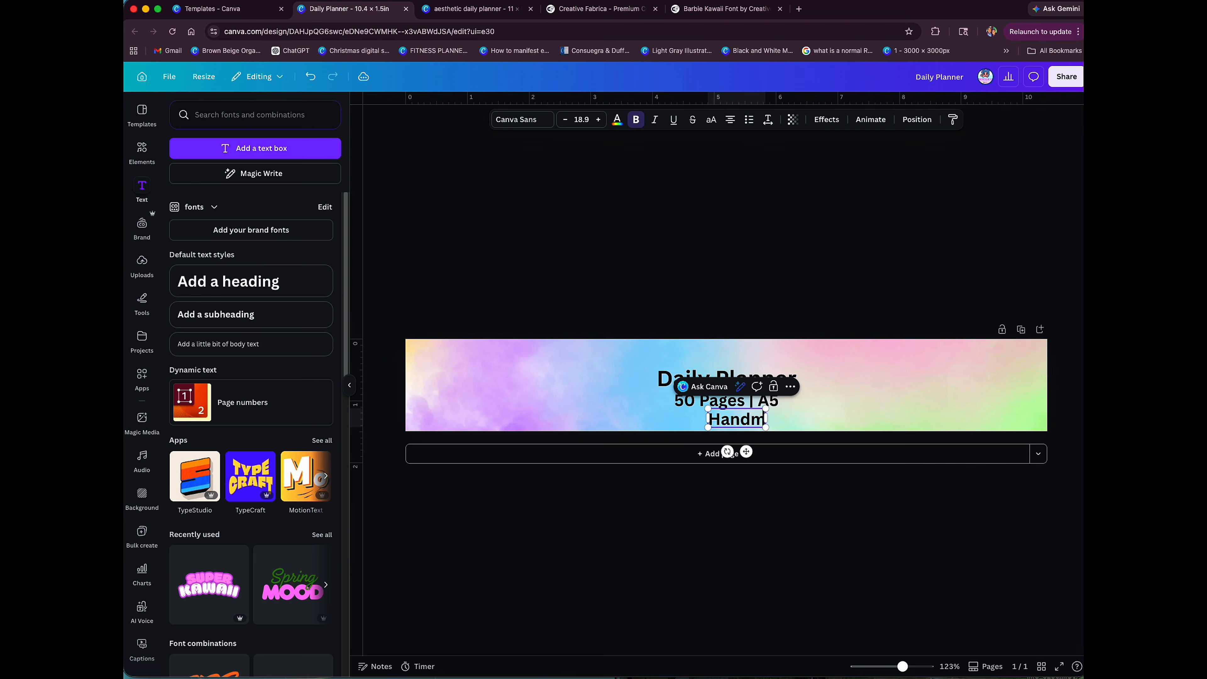
key("BackSpace")
key("BackSpace")
type("Designed By")
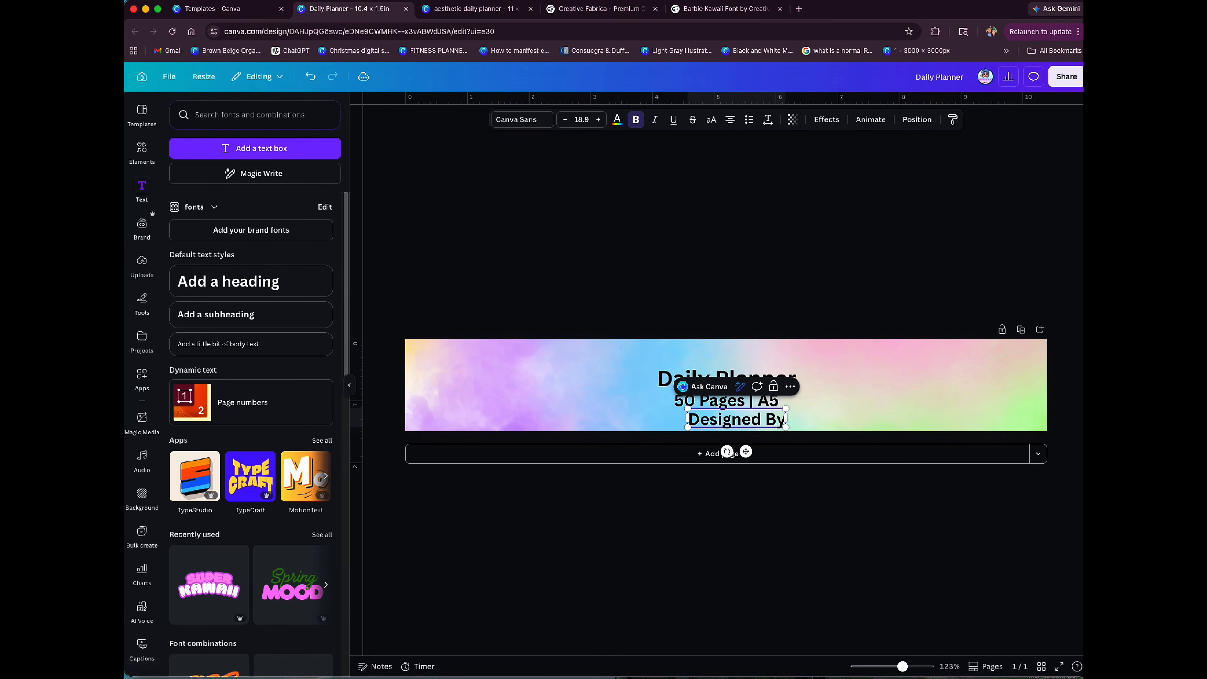
key("BackSpace")
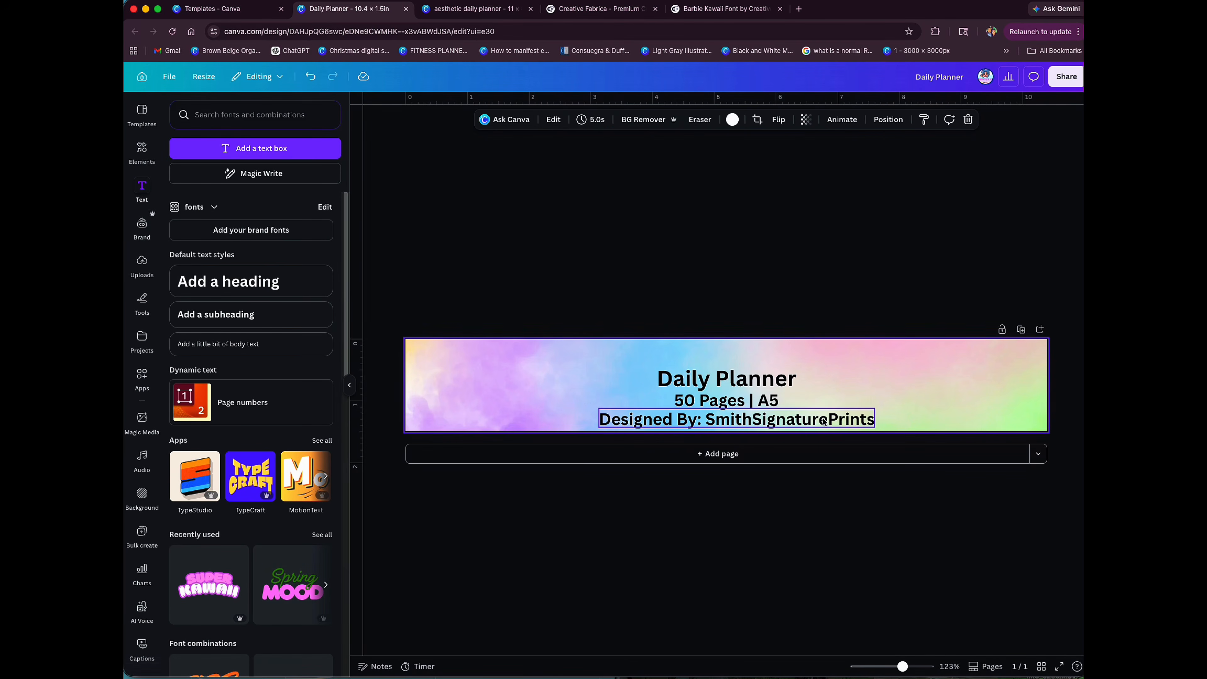
left_click_drag(832, 419, 814, 419)
left_click(802, 364)
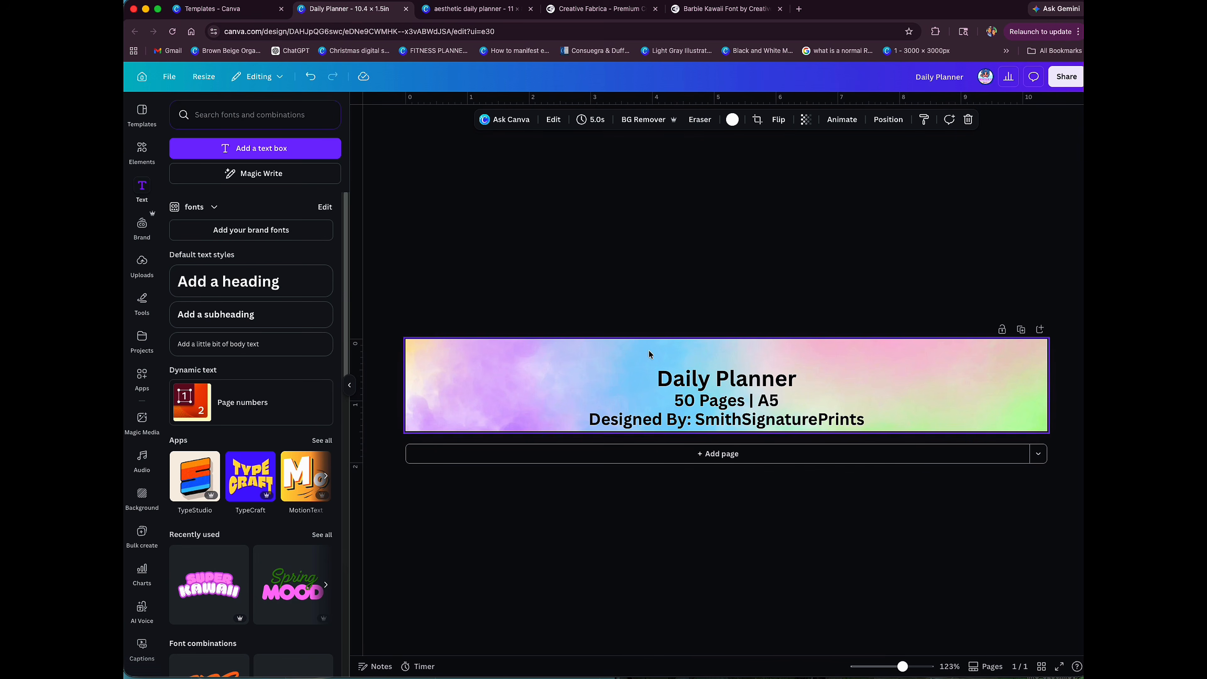
Step: Try the uploaded BearyLovely Regular font on the "Daily Planner" title, and apply Bubble Lovers Regular instead
left_click(728, 377)
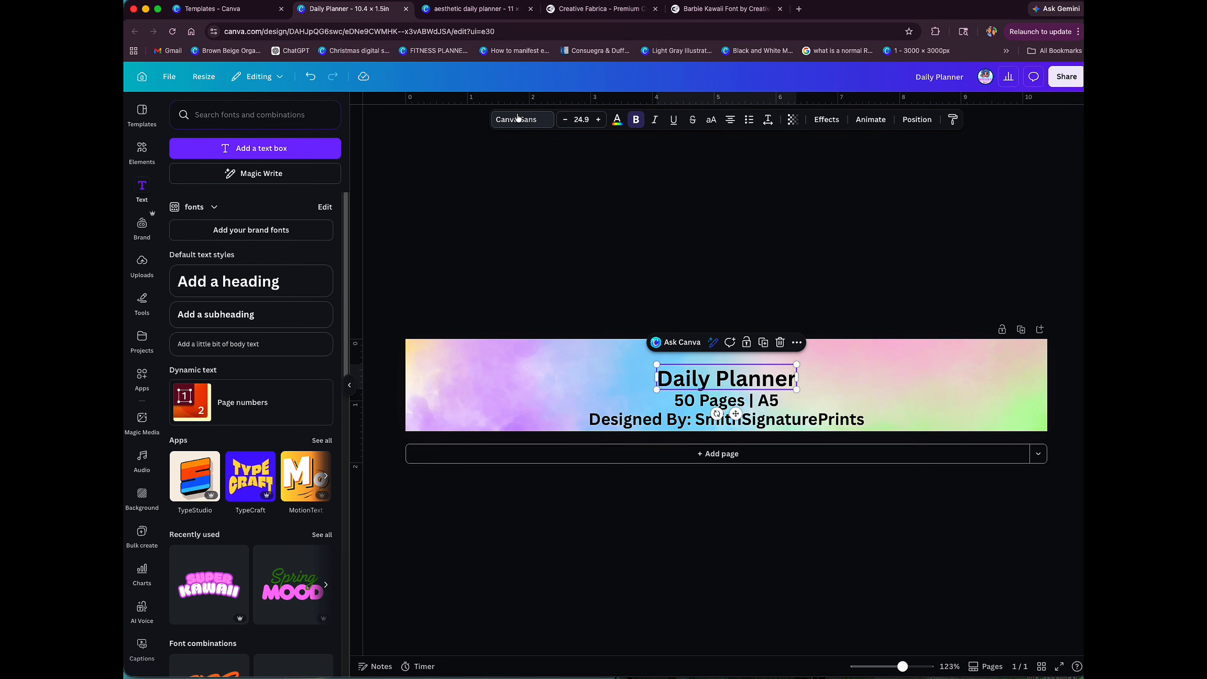
left_click(518, 125)
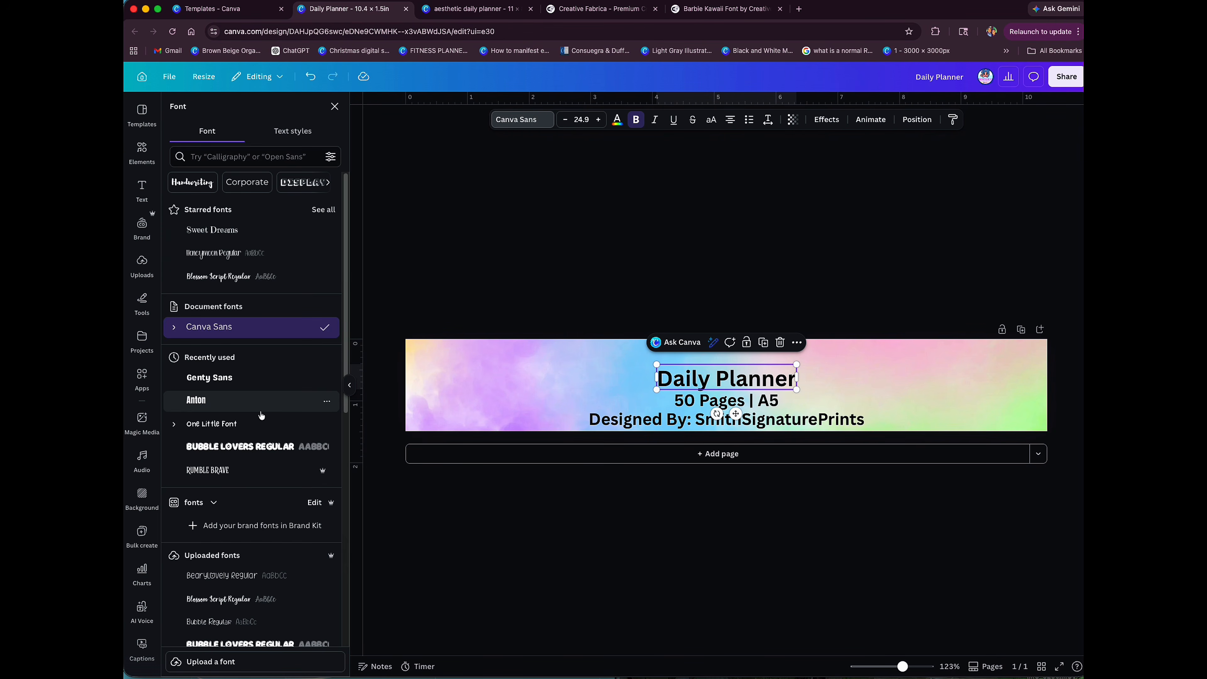
scroll(259, 419, "down", 15)
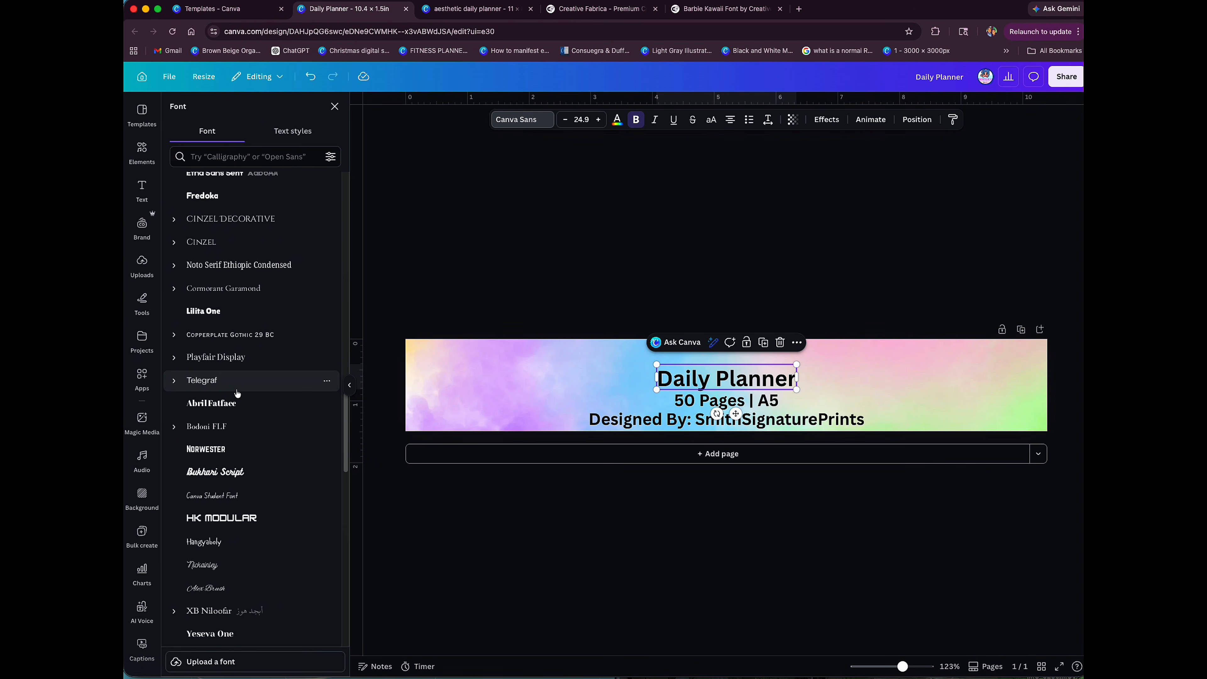
scroll(239, 394, "up", 5)
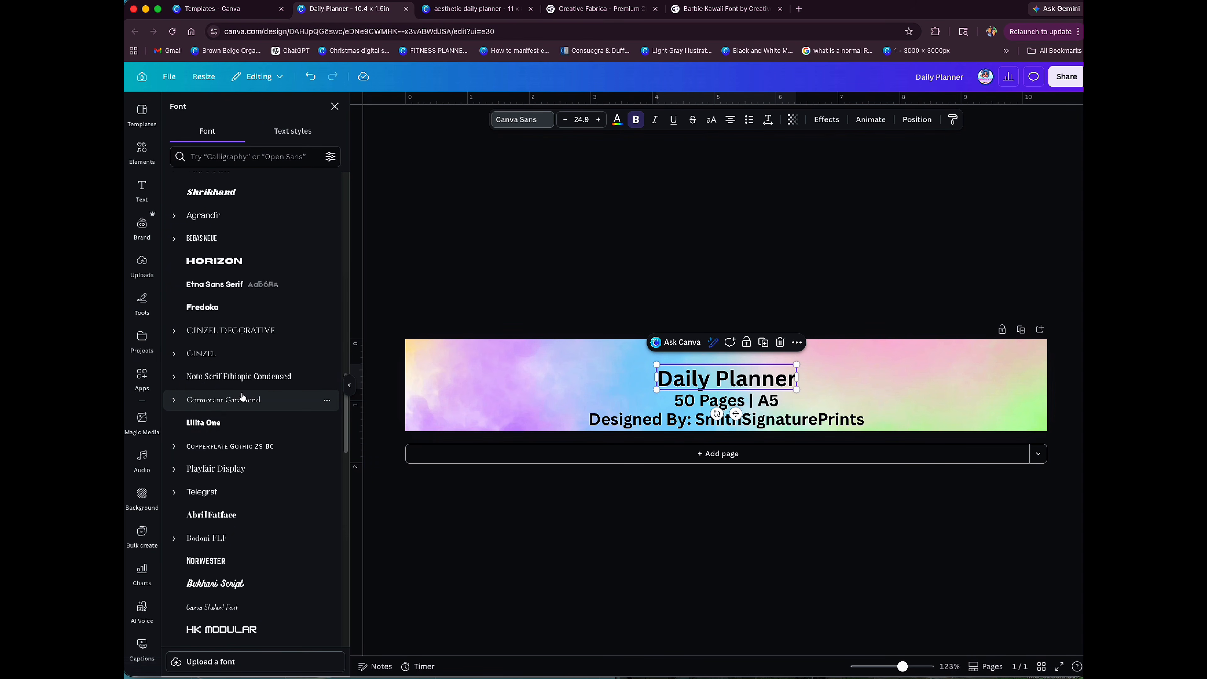
scroll(242, 397, "up", 3)
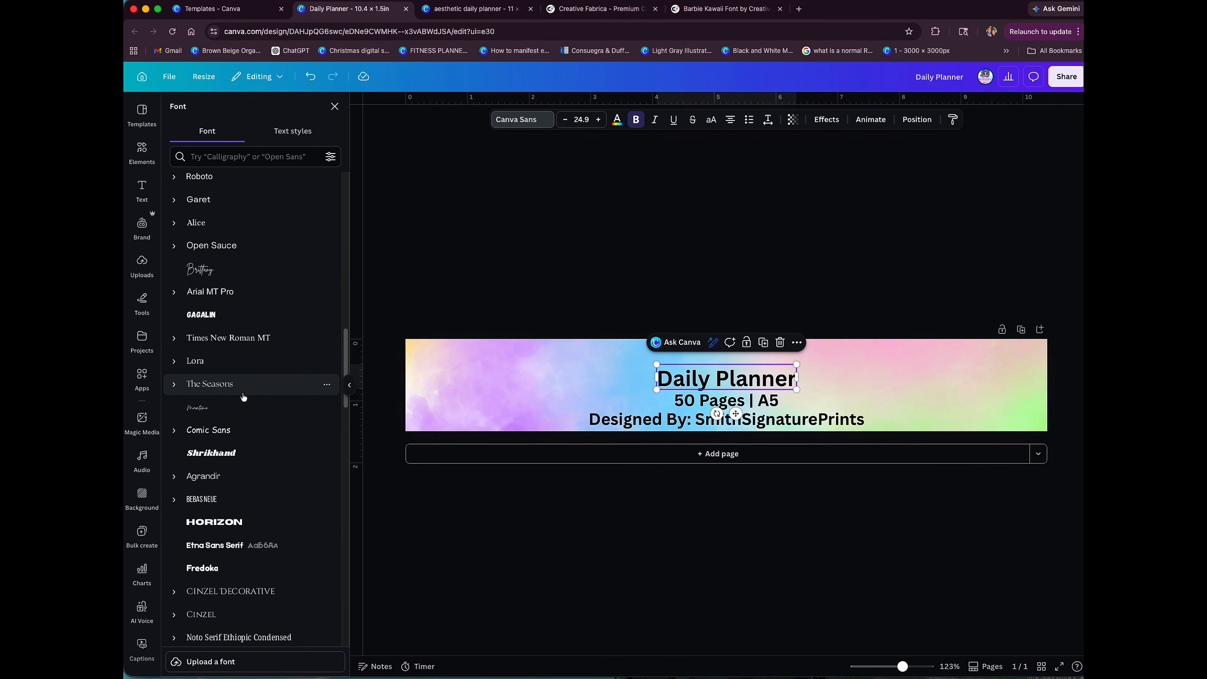
scroll(243, 397, "up", 10)
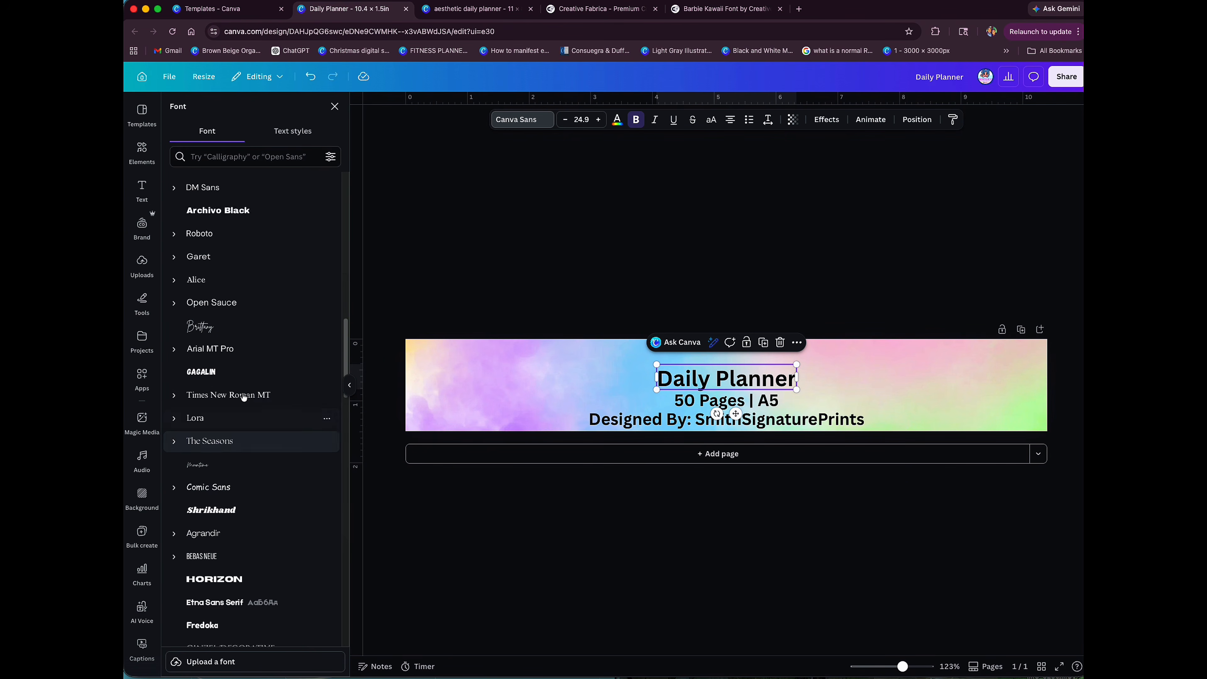
scroll(244, 397, "up", 2)
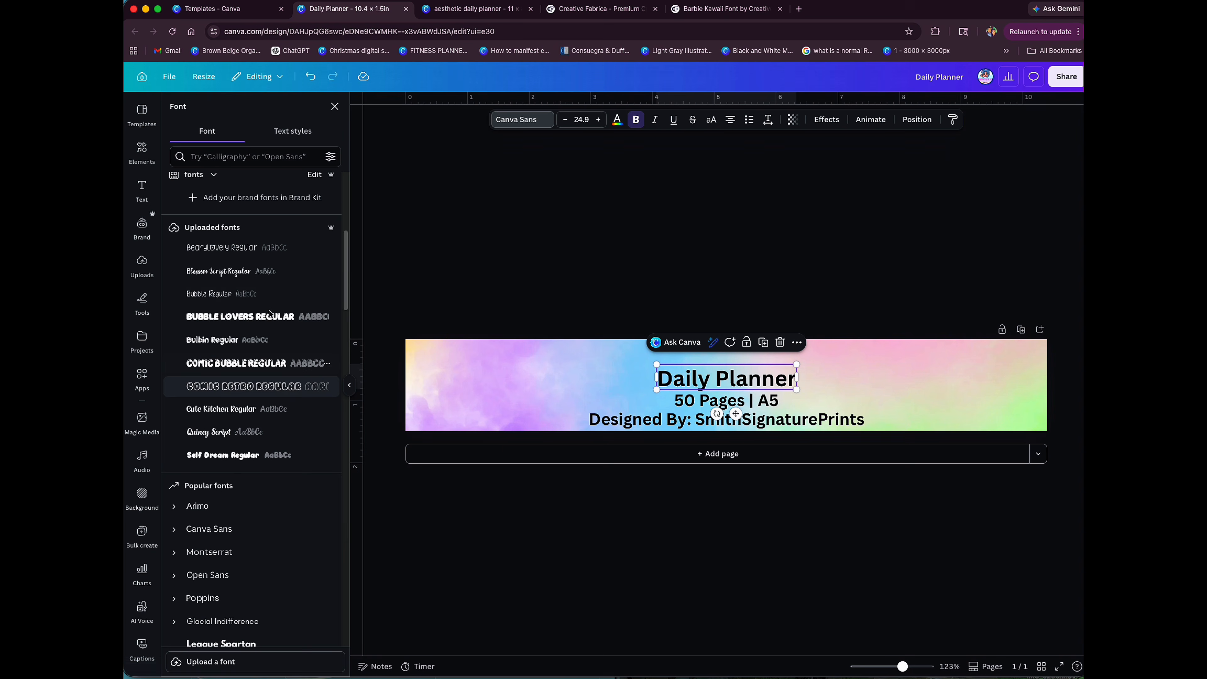
left_click(216, 254)
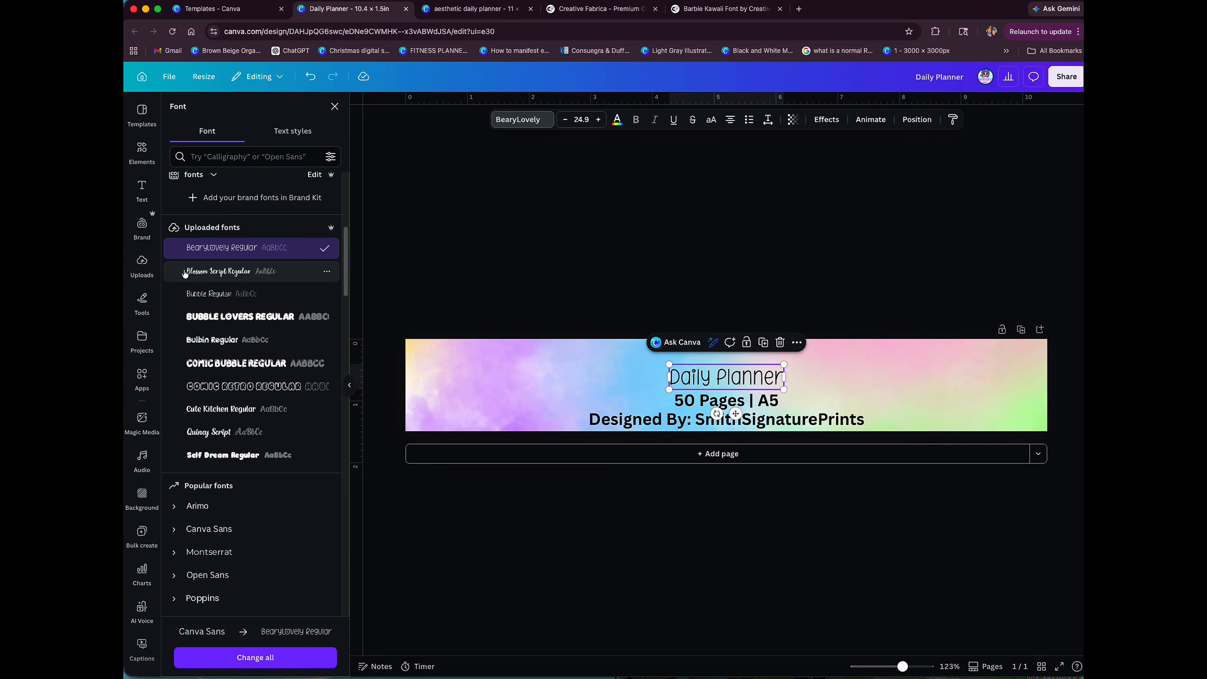
left_click(248, 318)
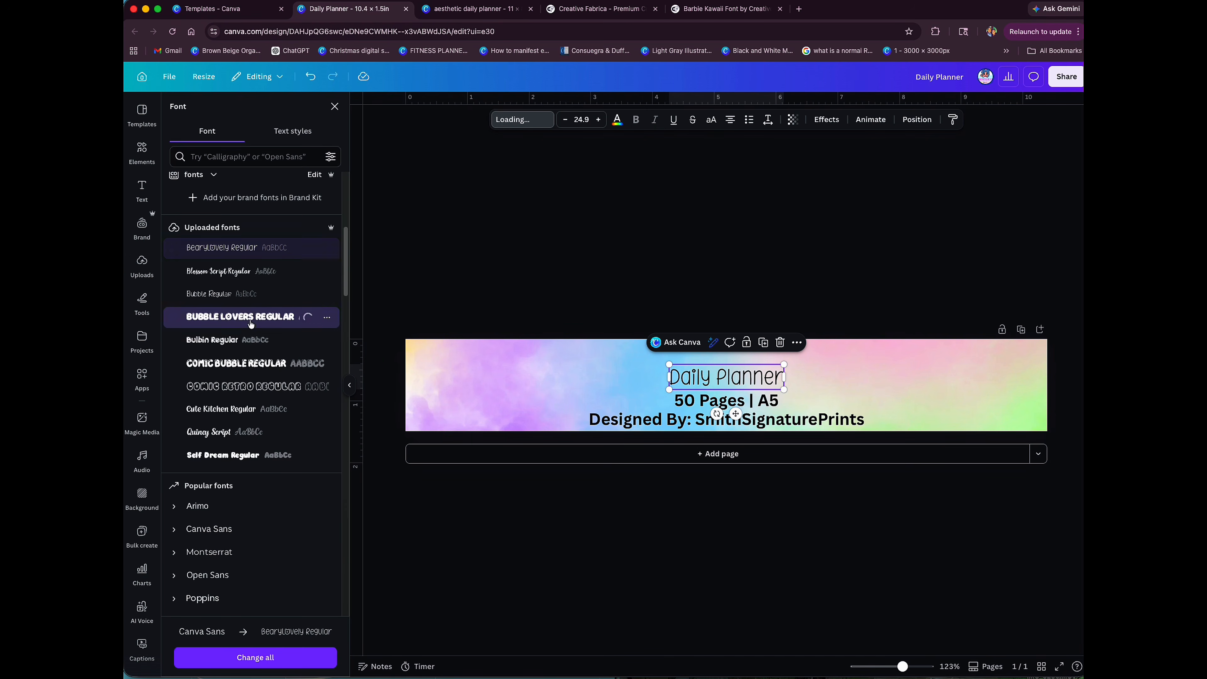
Step: Try the uploaded Comic Retro Regular font on the "Daily Planner" title and apply BearyLovely Regular instead
left_click(244, 393)
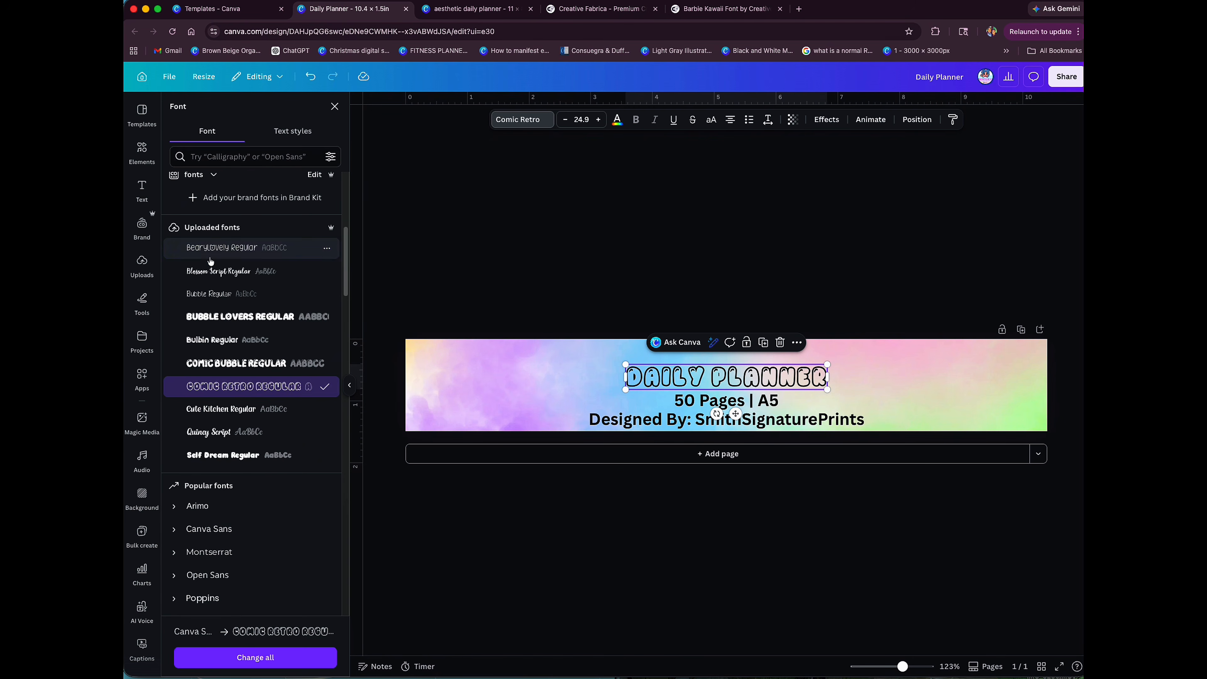
left_click(208, 248)
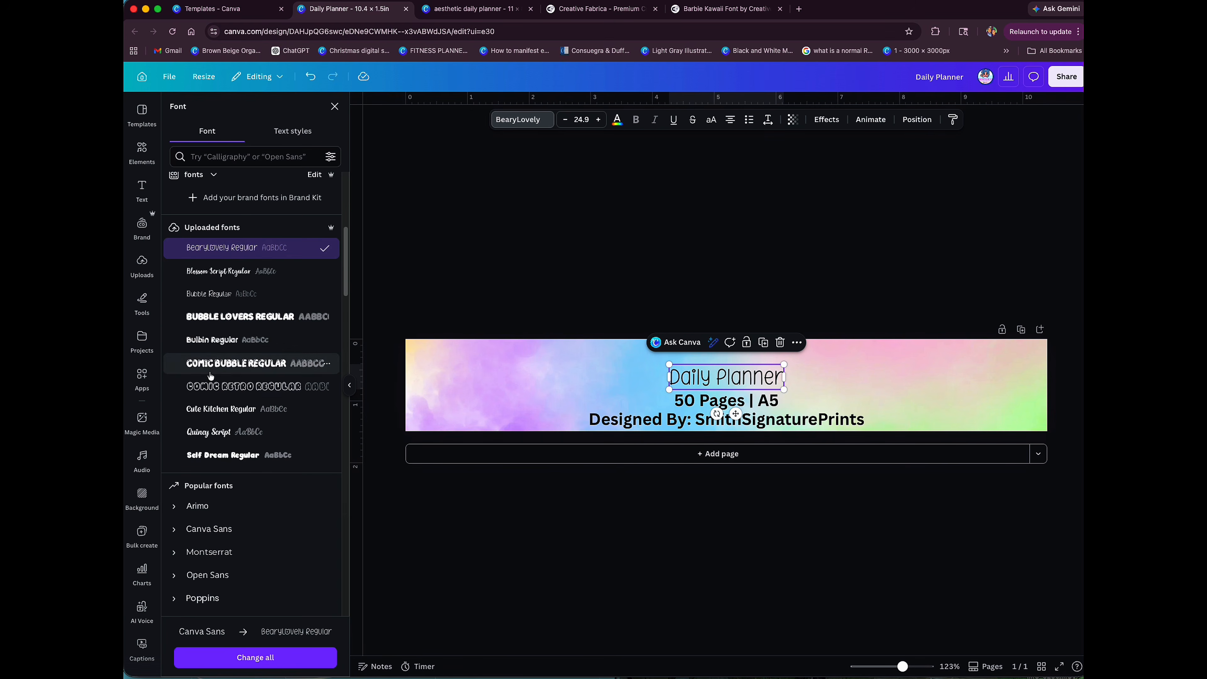
left_click(209, 385)
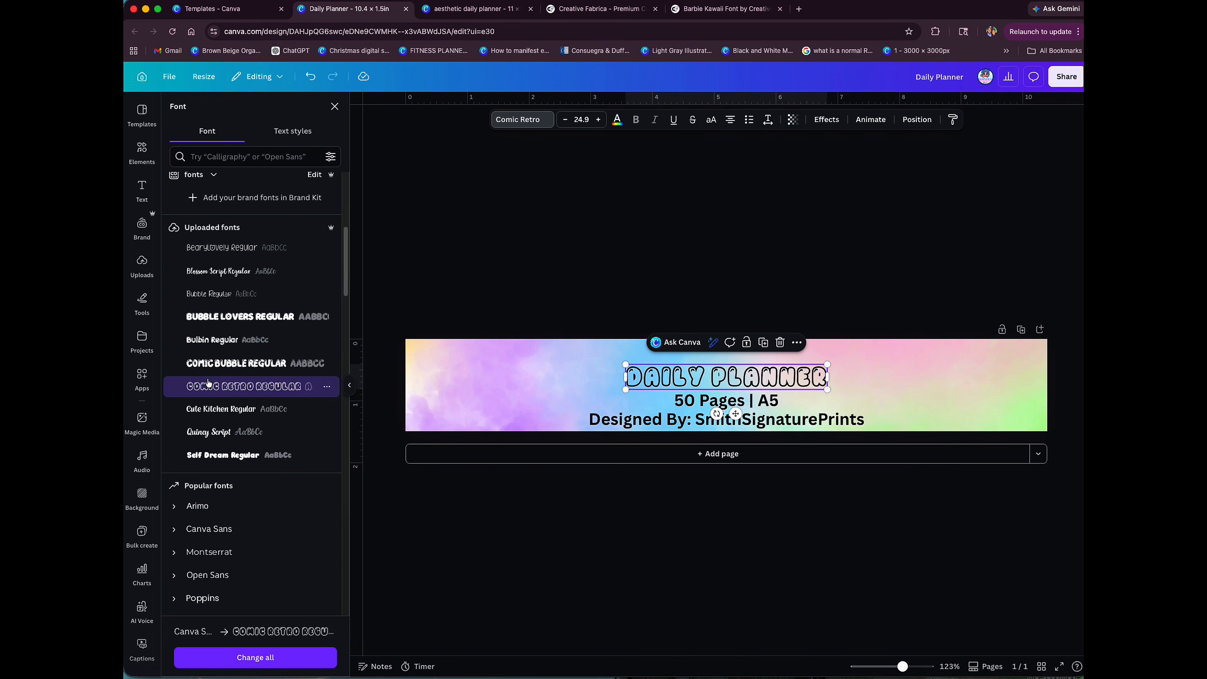
left_click(214, 249)
Step: Apply the BearyLovely Regular font to the "50 Pages | A5" and "Designed By: SmithSignaturePrints" lines
left_click(694, 402)
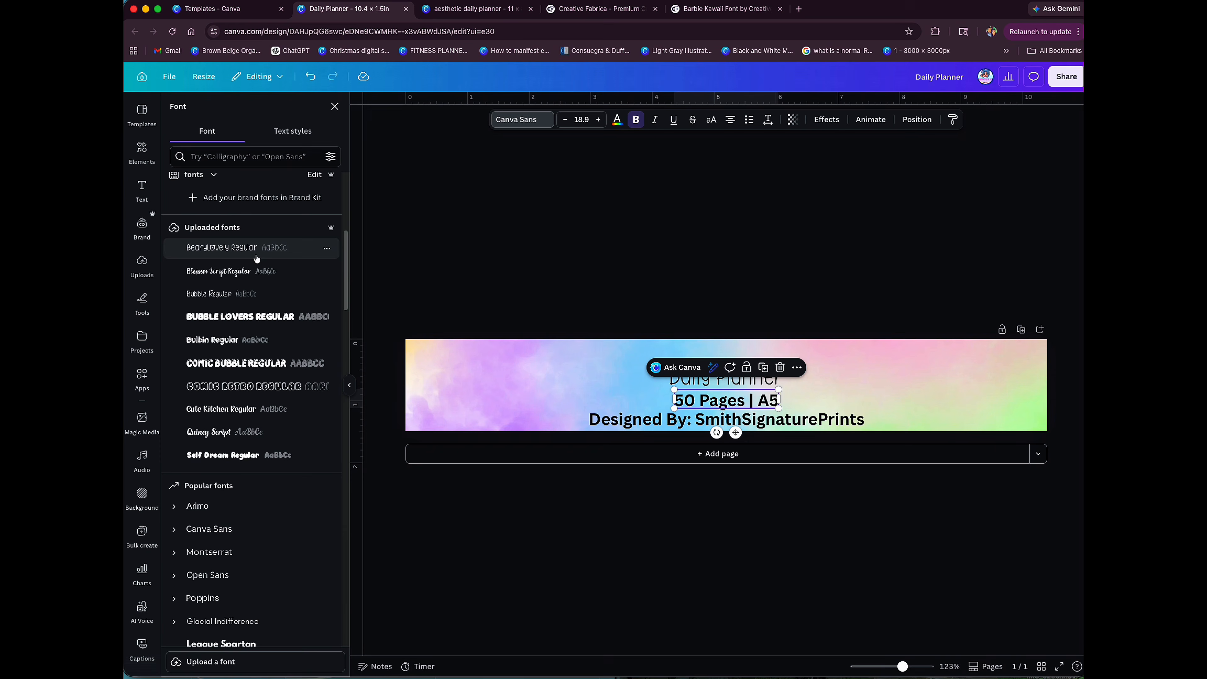
left_click(235, 248)
left_click(630, 412)
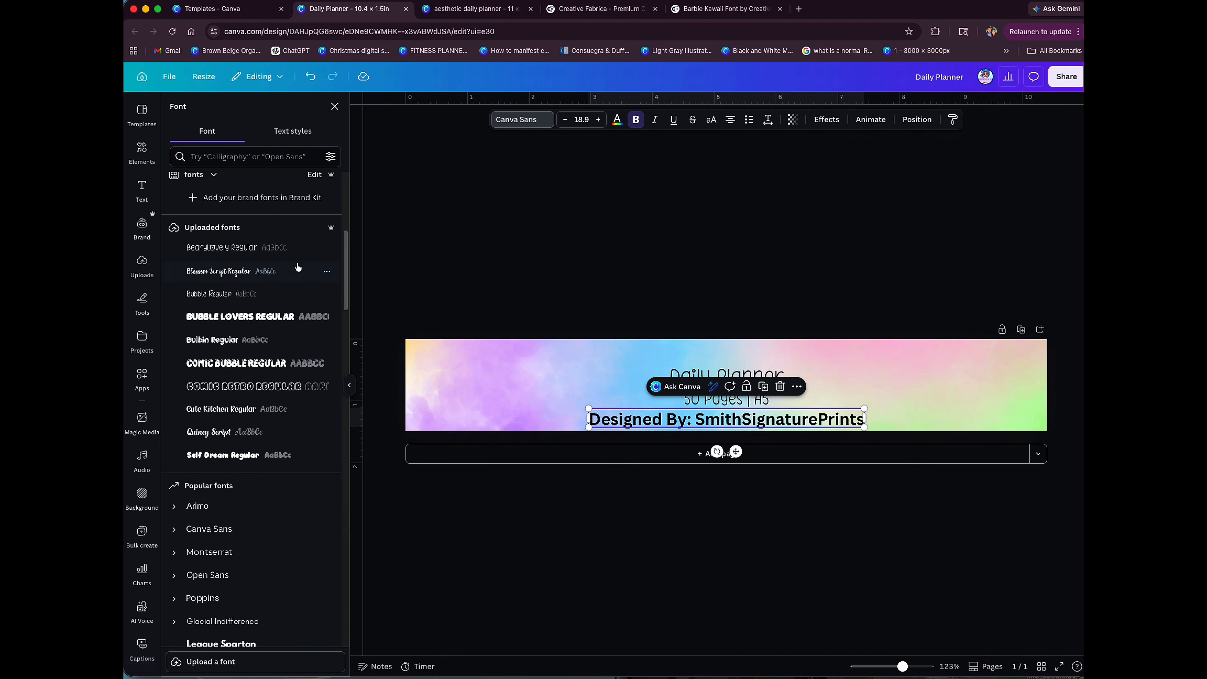
left_click(328, 247)
left_click(952, 425)
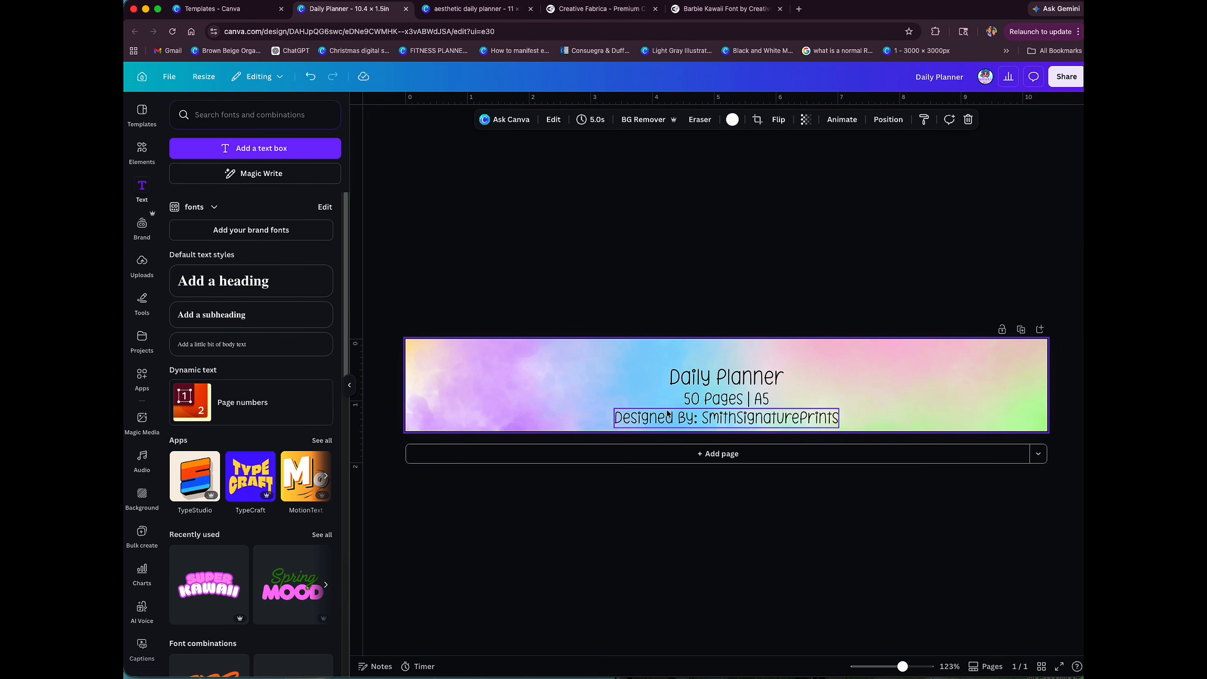
Step: Apply the uploaded Self Dream Regular font to the "50 Pages | A5" line and the "Daily Planner" title
left_click(703, 399)
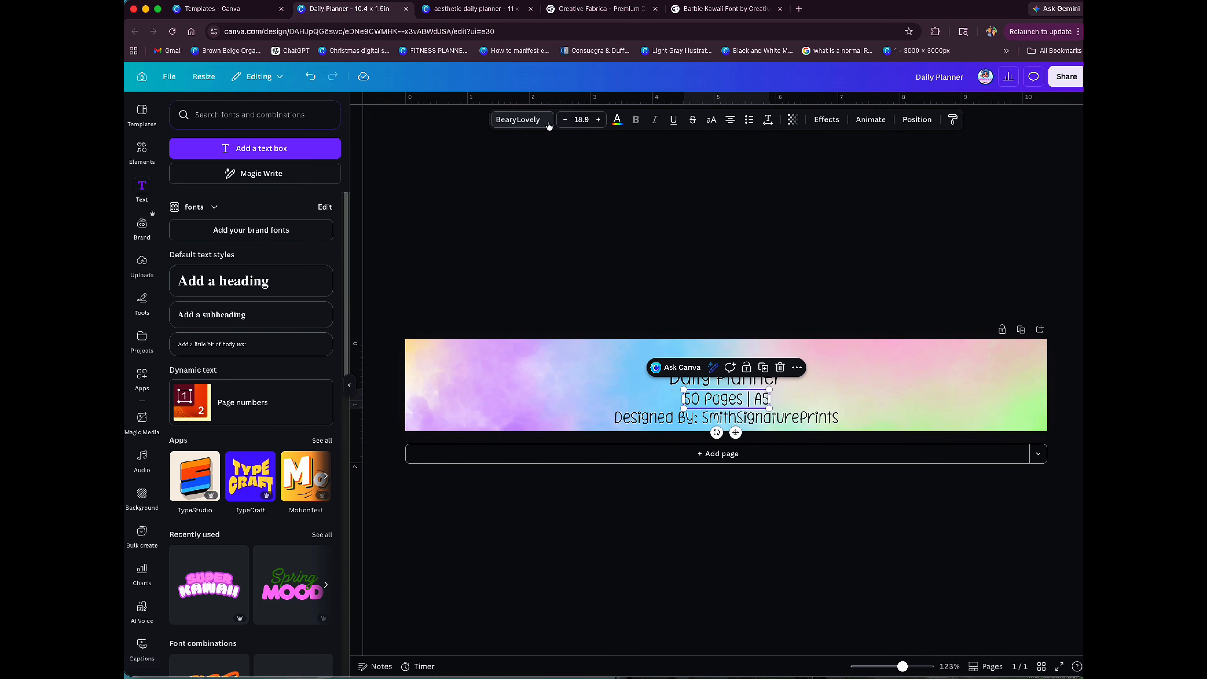
left_click(539, 125)
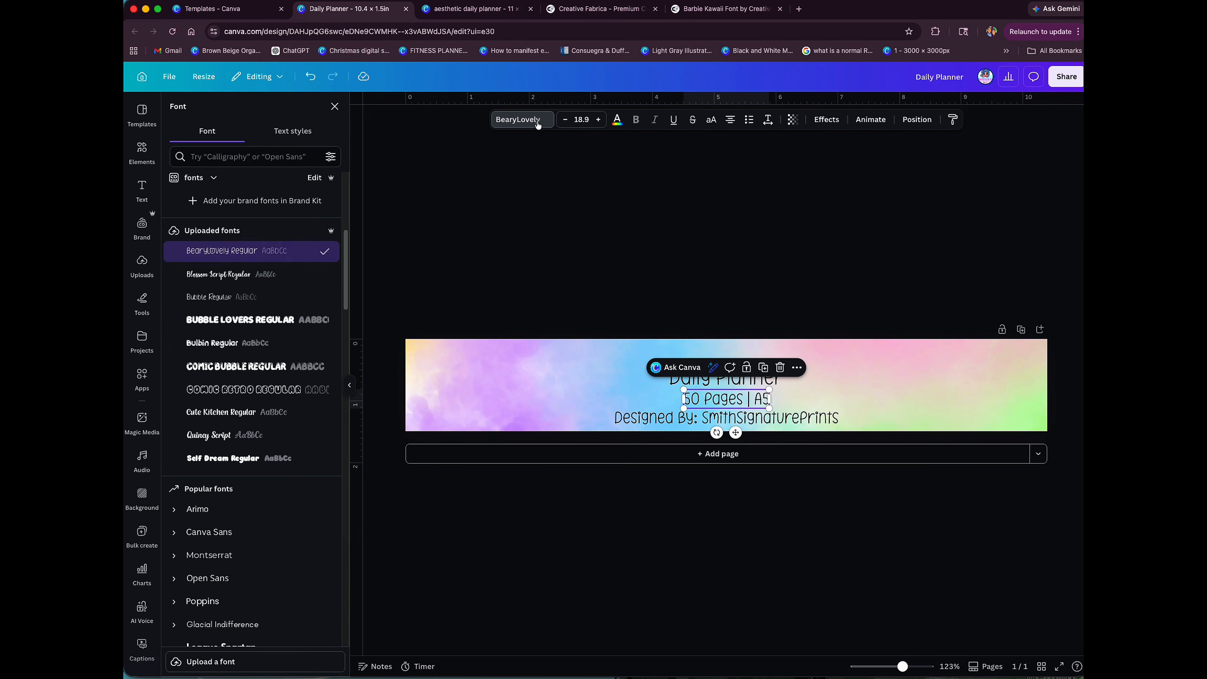
left_click(246, 457)
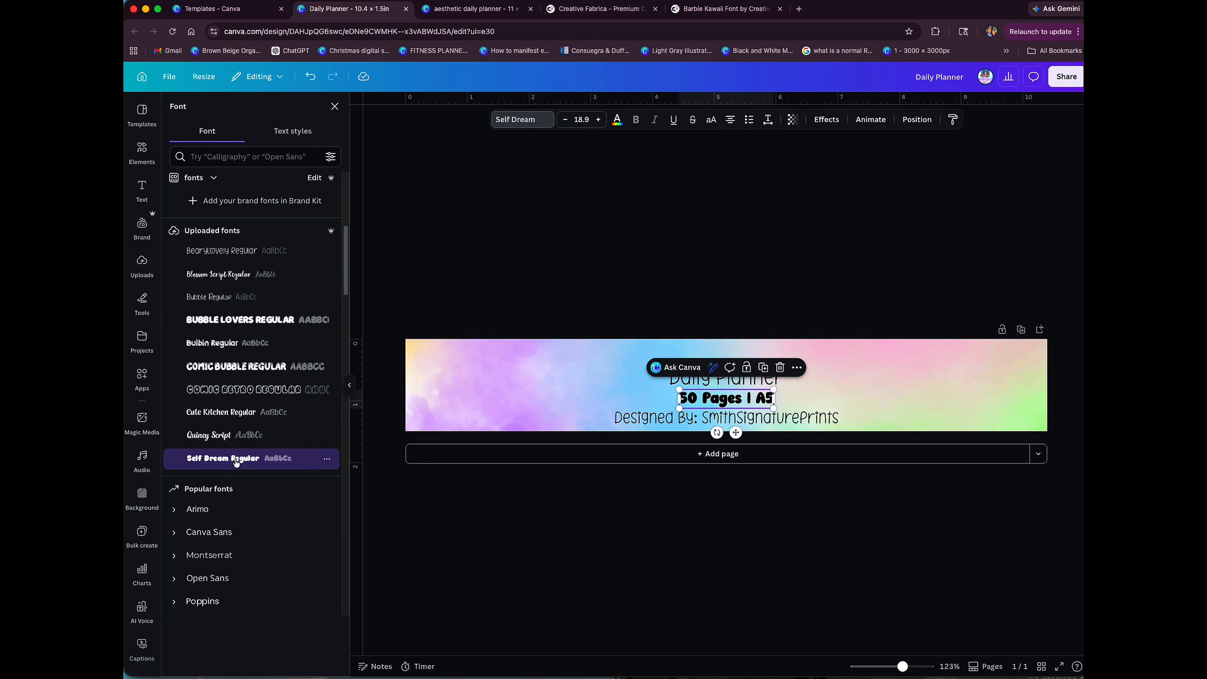
left_click(700, 386)
left_click(285, 458)
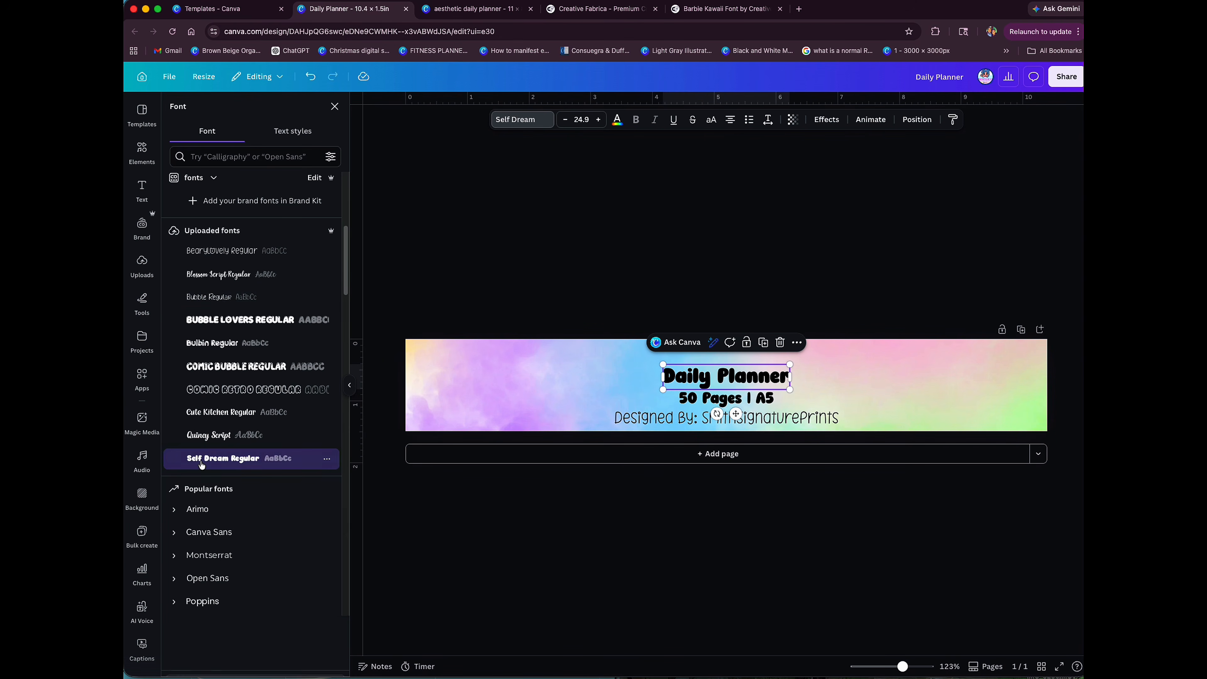
Step: Set the "50 Pages | A5" line back to the BearyLovely Regular font
left_click(717, 399)
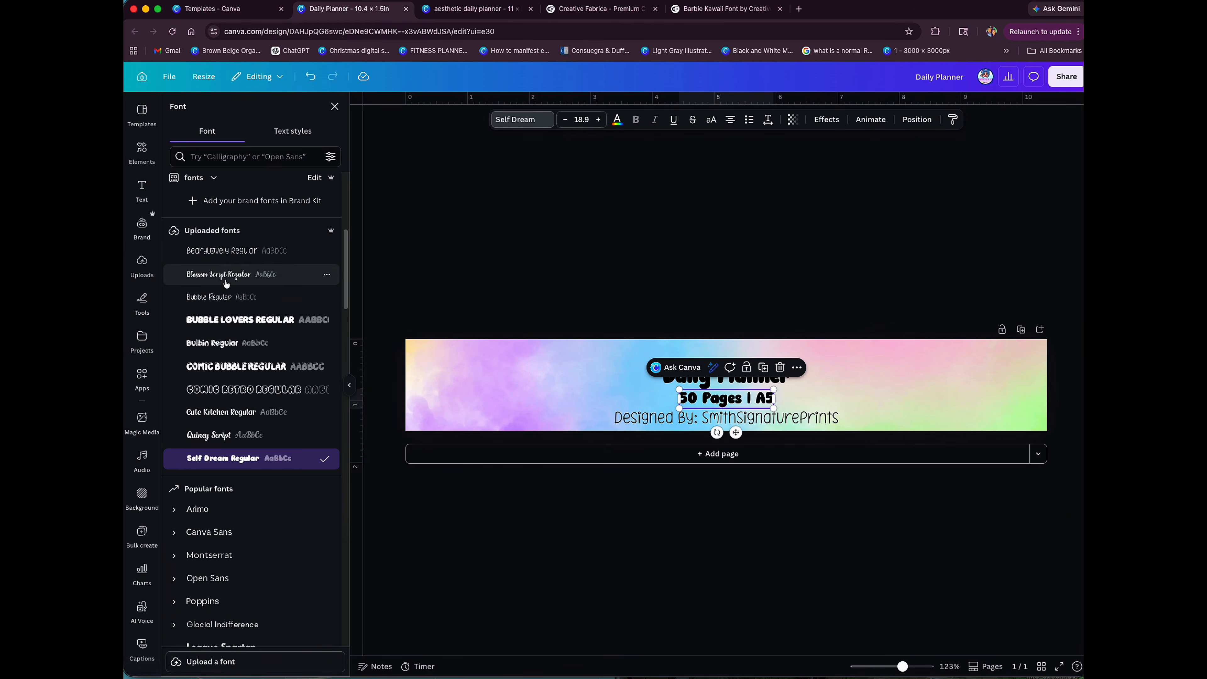
left_click(226, 247)
left_click(884, 405)
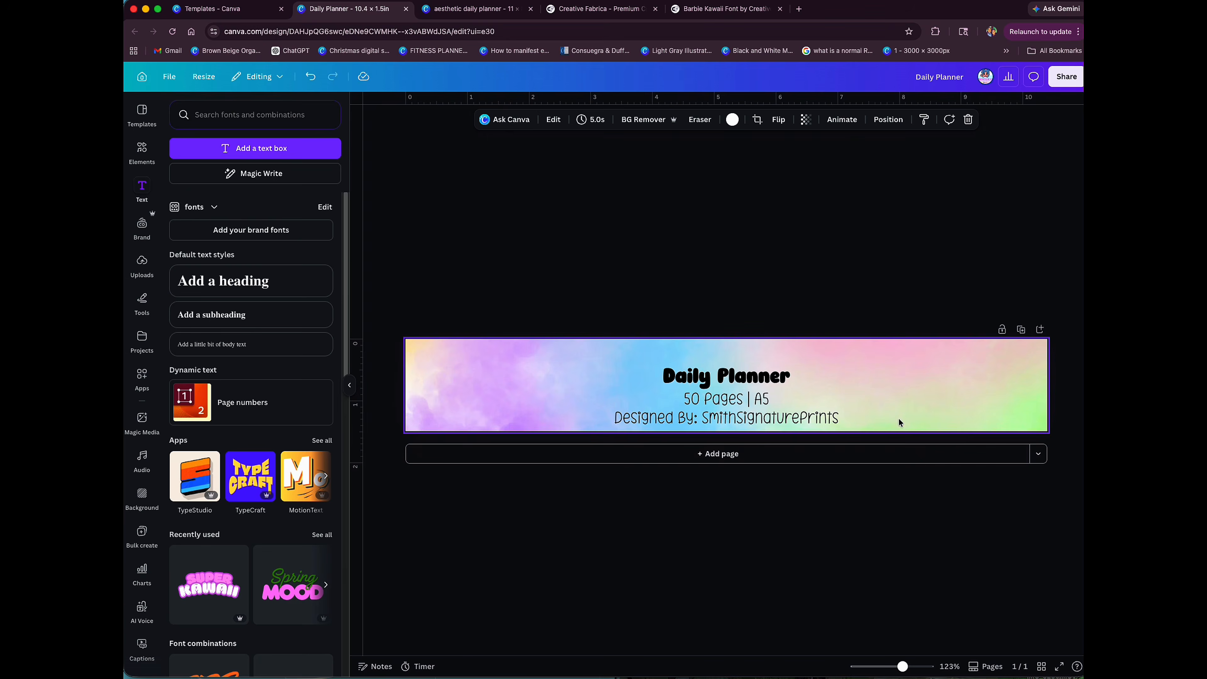
Step: Apply the uploaded Quincy Script font to the "50 Pages | A5" and "Designed By: SmithSignaturePrints" lines
left_click(684, 399)
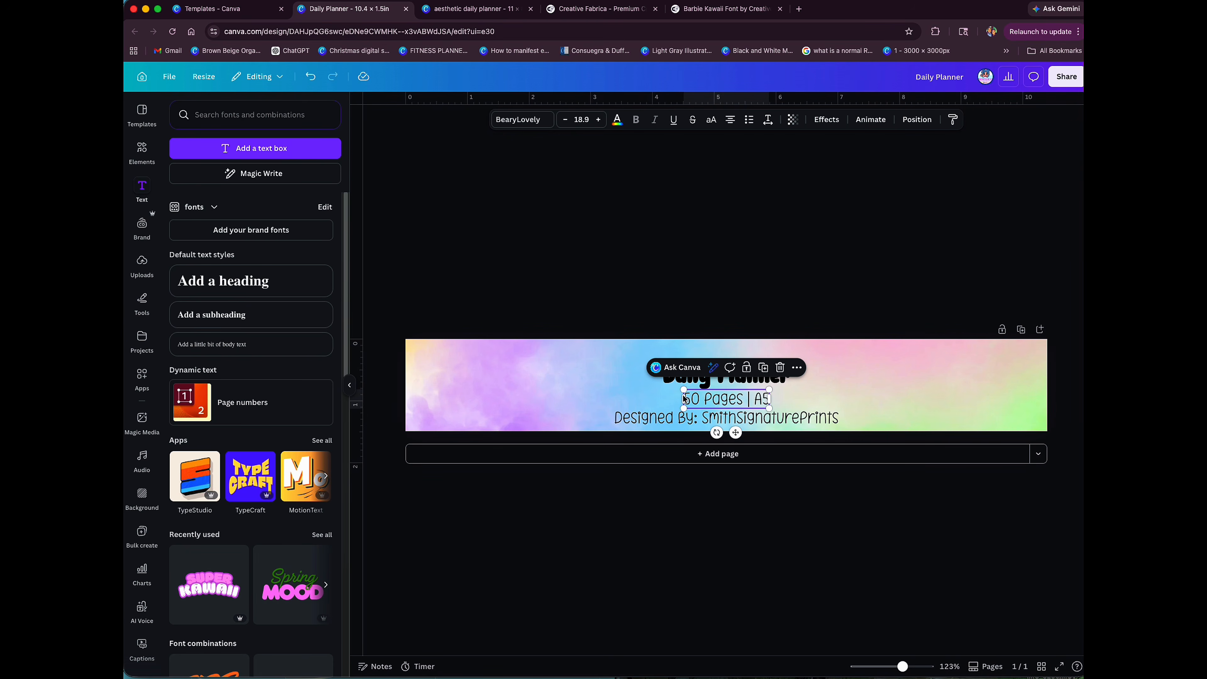
left_click(515, 119)
left_click(204, 442)
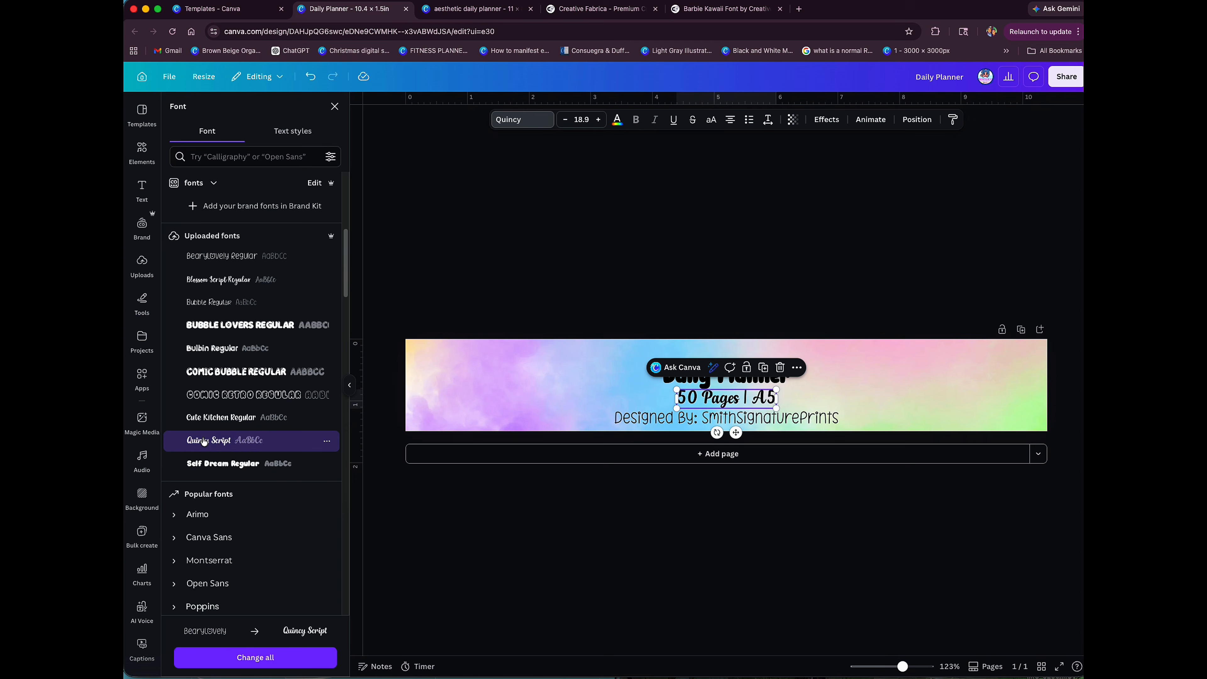
left_click(666, 418)
left_click(206, 442)
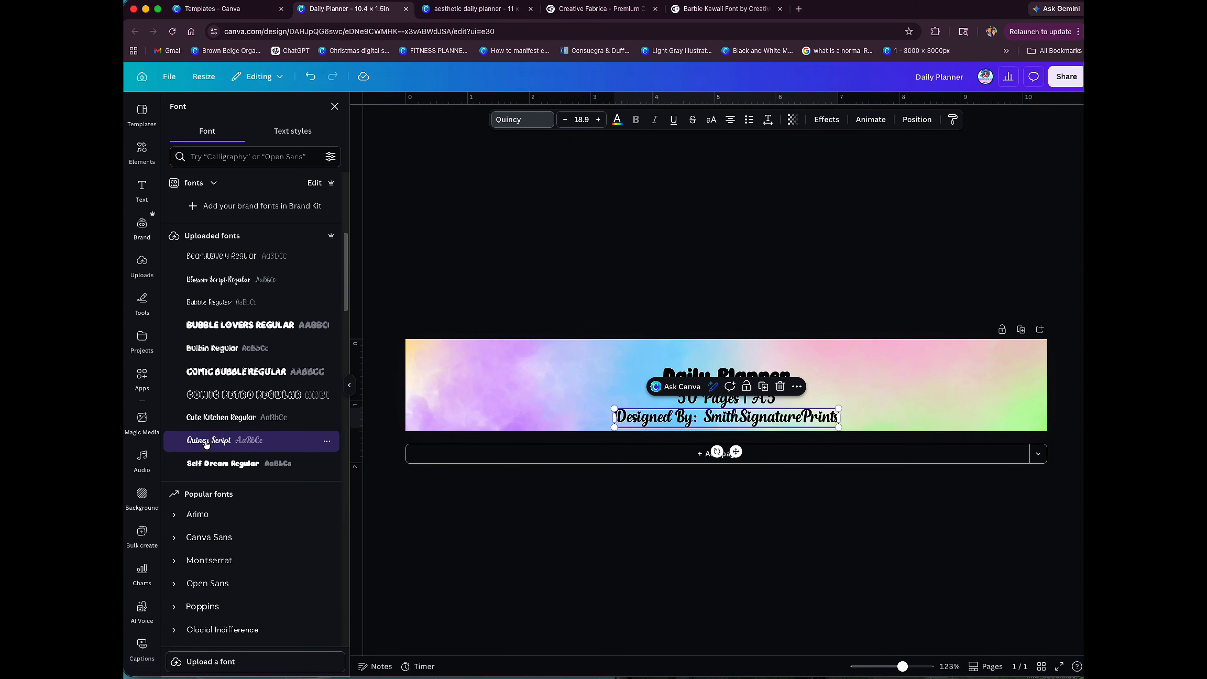
left_click(878, 394)
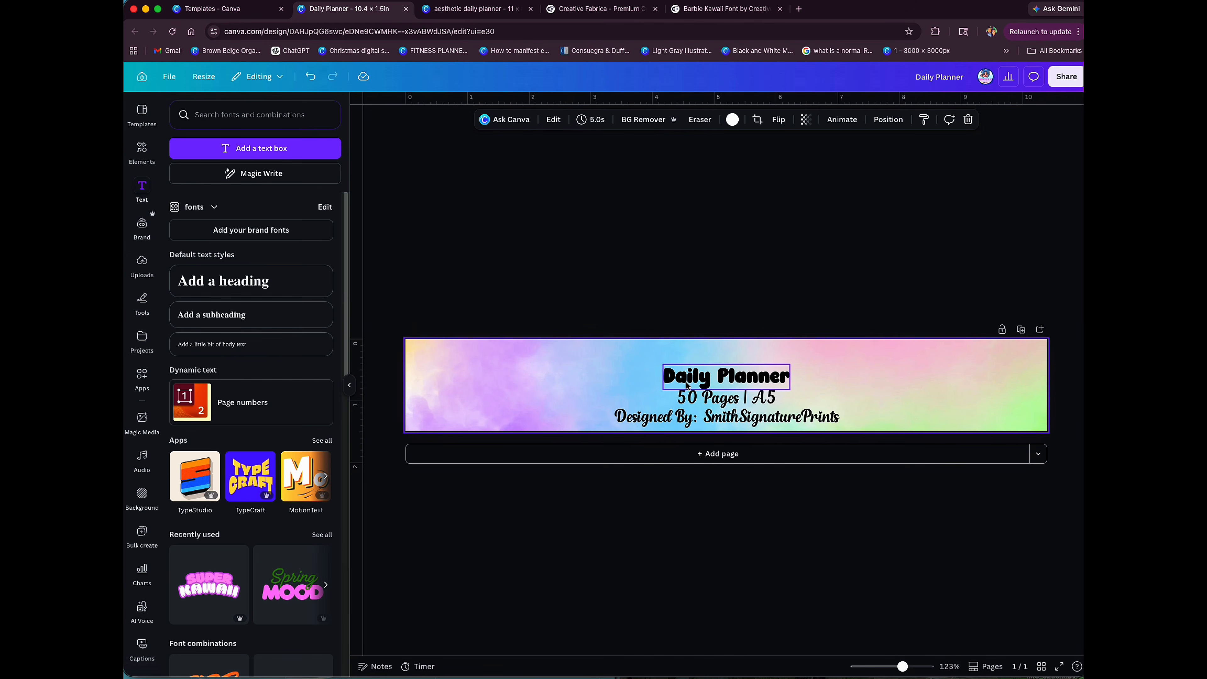
Step: Move all three text lines up together so the text block sits vertically centred on the label
left_click_drag(617, 326, 839, 442)
left_click_drag(768, 388, 767, 377)
left_click(861, 374)
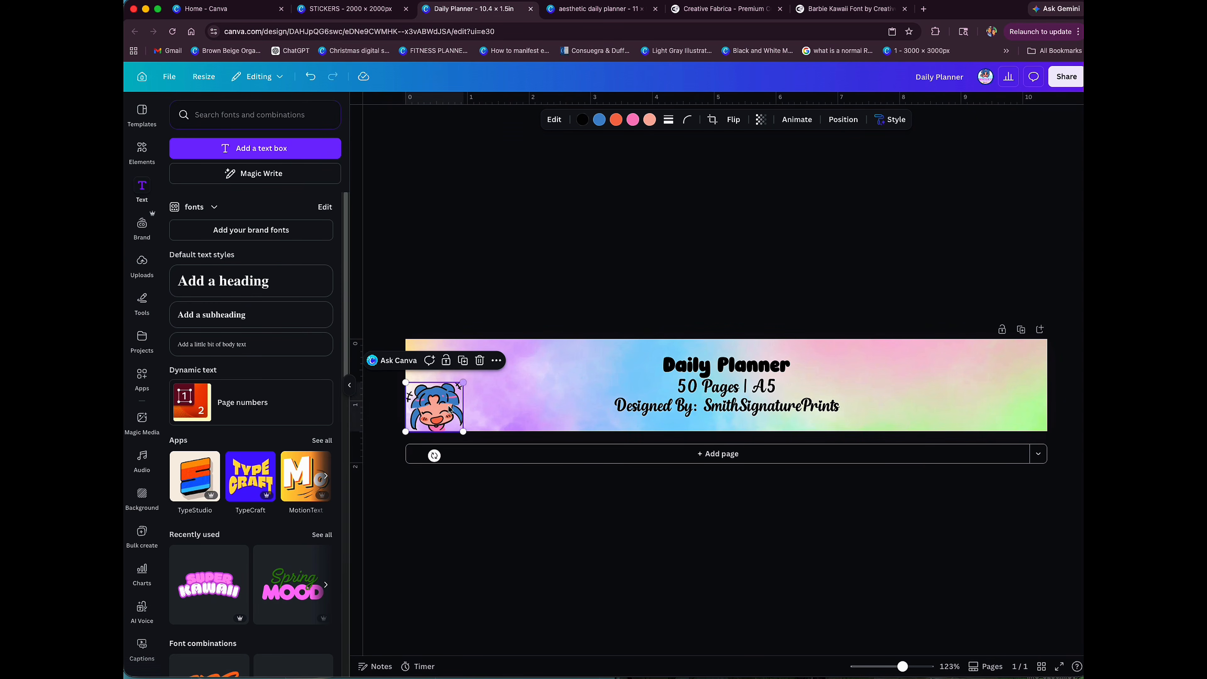
Step: Position the blue-haired character sticker just left of the "Daily Planner" title, above the "Designed By" line
left_click_drag(439, 412, 634, 373)
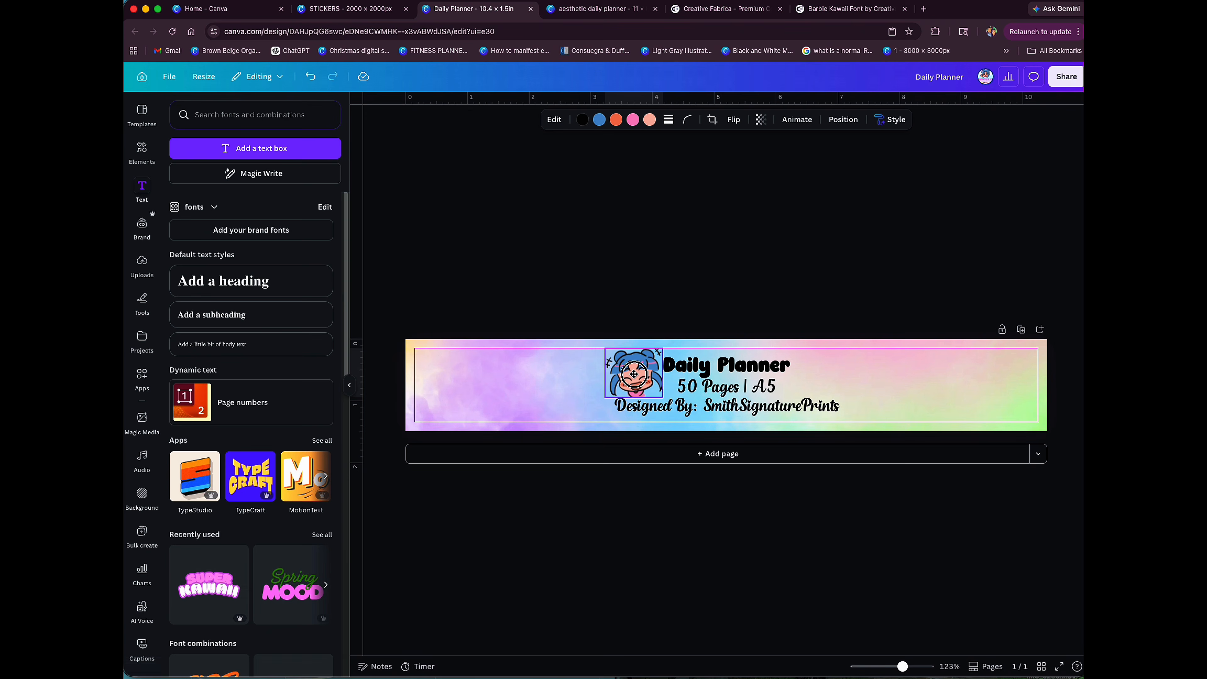
mouse_move(634, 374)
left_mouse_down()
mouse_move(635, 404)
mouse_move(638, 372)
left_mouse_up()
left_click_drag(633, 373, 633, 373)
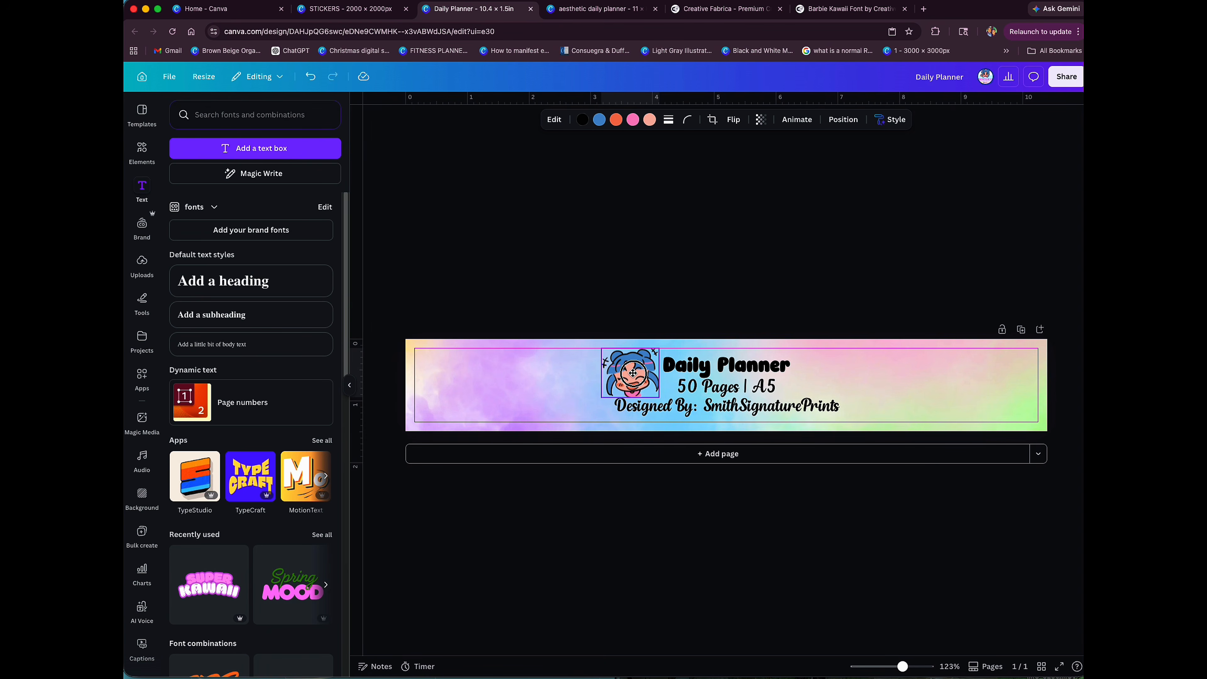
left_click_drag(632, 373, 633, 373)
left_click(518, 388)
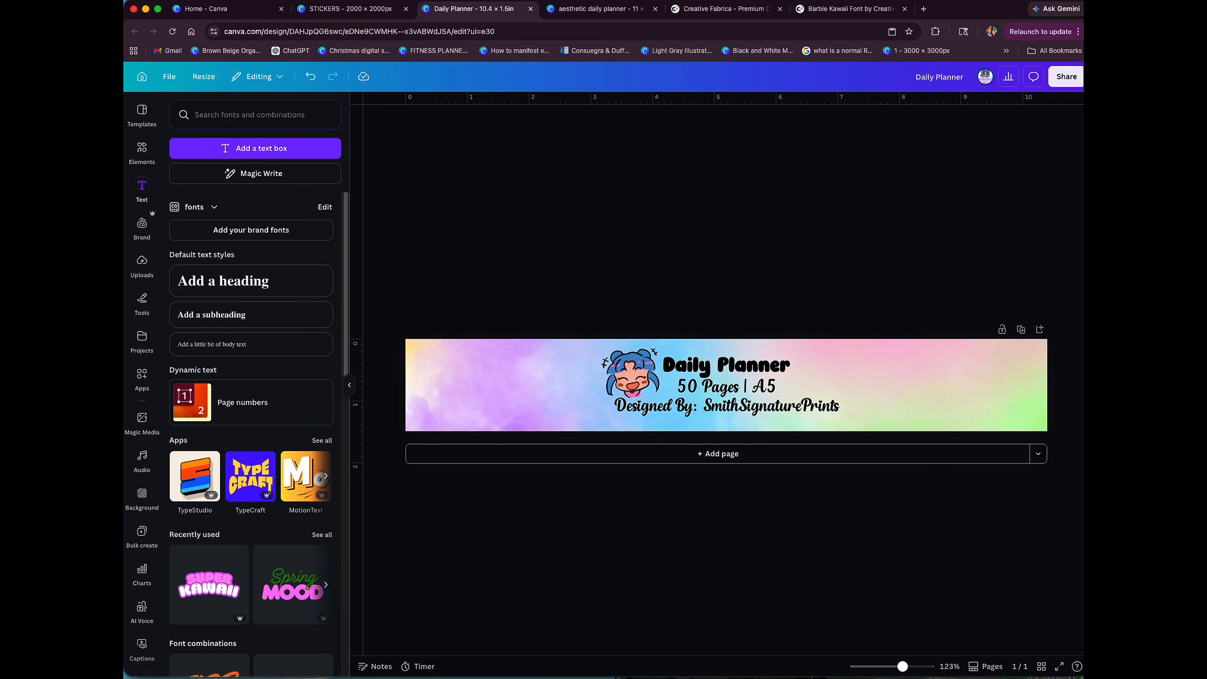
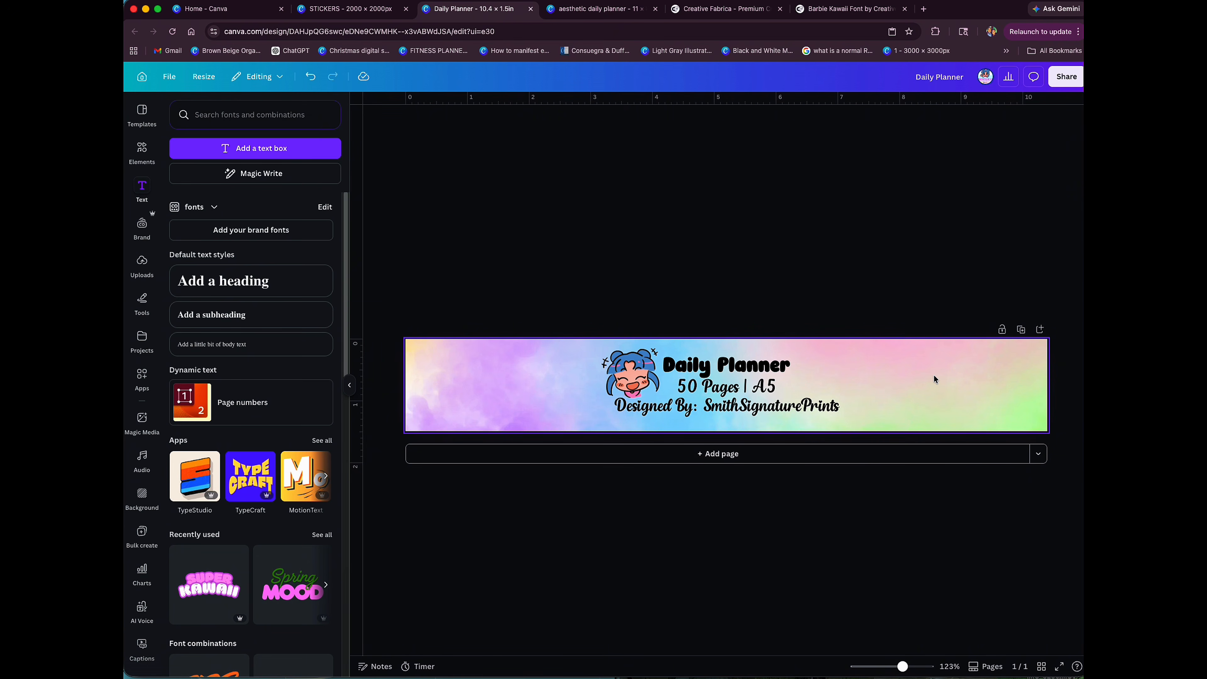
Step: Download the finished Daily Planner label as a PNG with a transparent background
left_click(1067, 79)
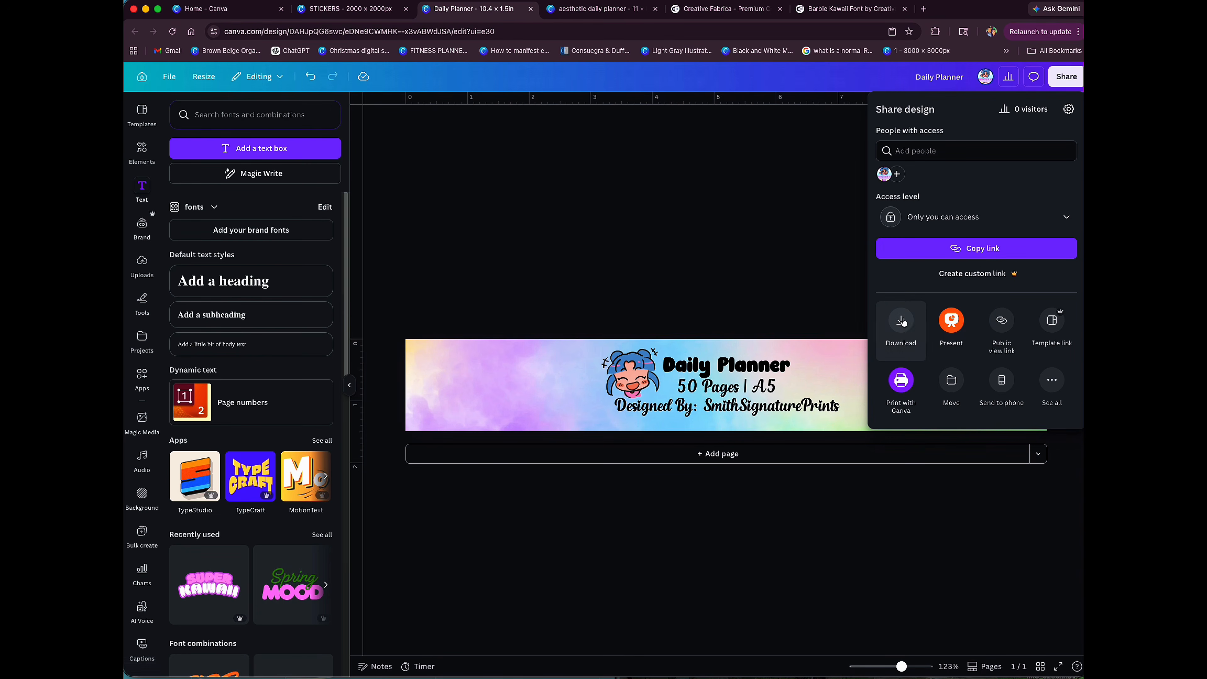
left_click(901, 318)
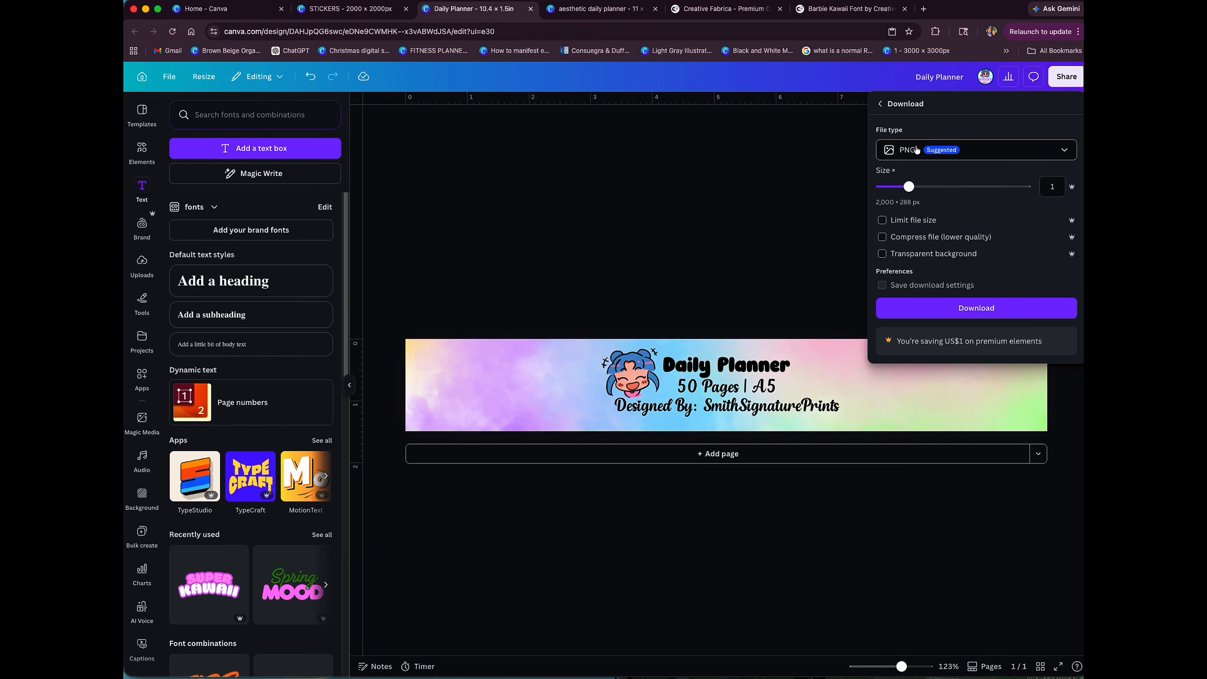
left_click(882, 259)
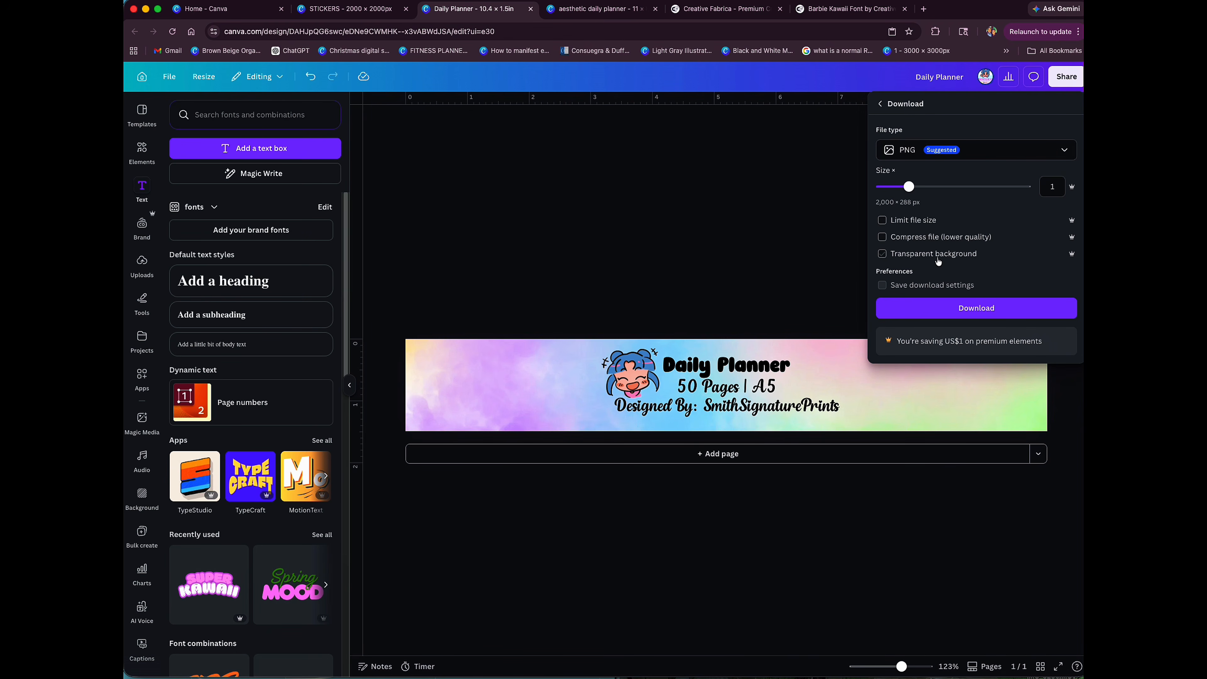
left_click(932, 315)
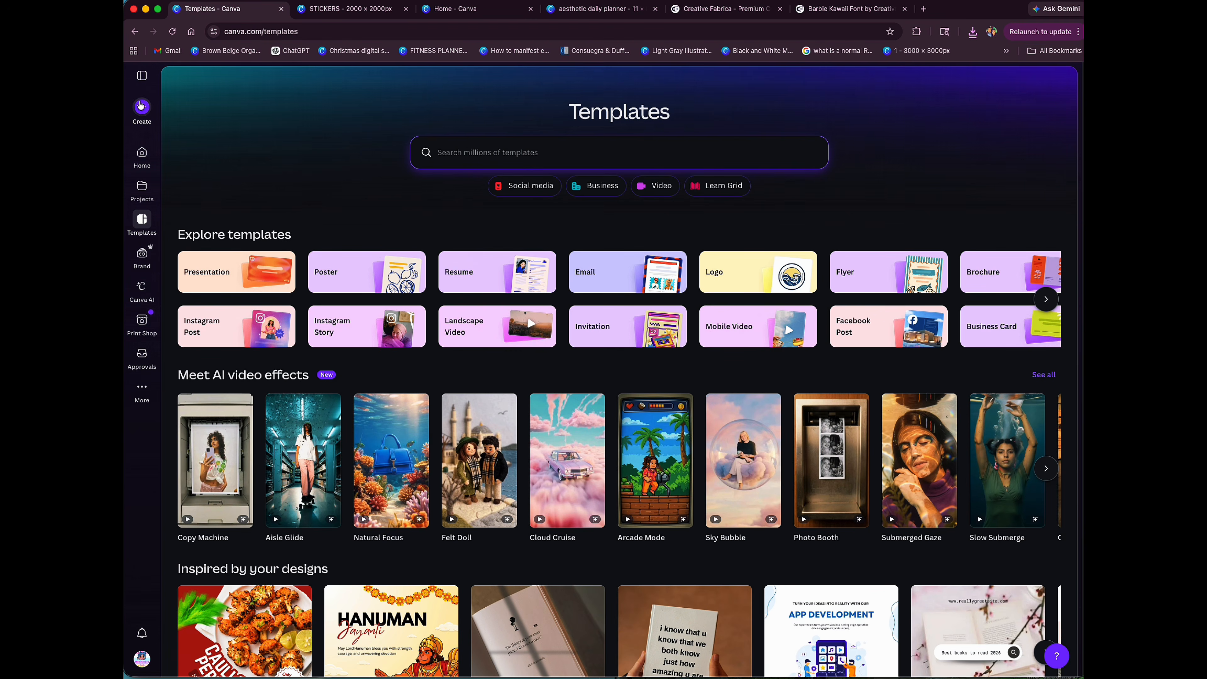
Step: Create a new blank custom-size design 11 in wide and 8.5 in high and clear the template suggestions from view
left_click(139, 119)
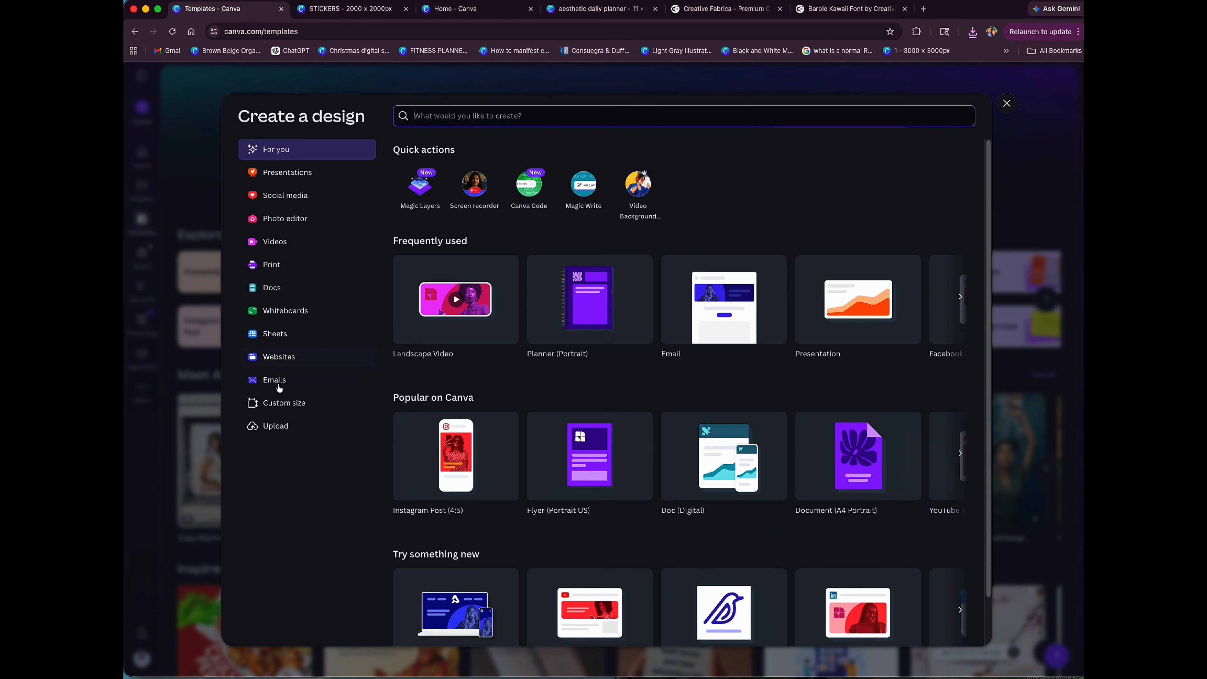
left_click(282, 408)
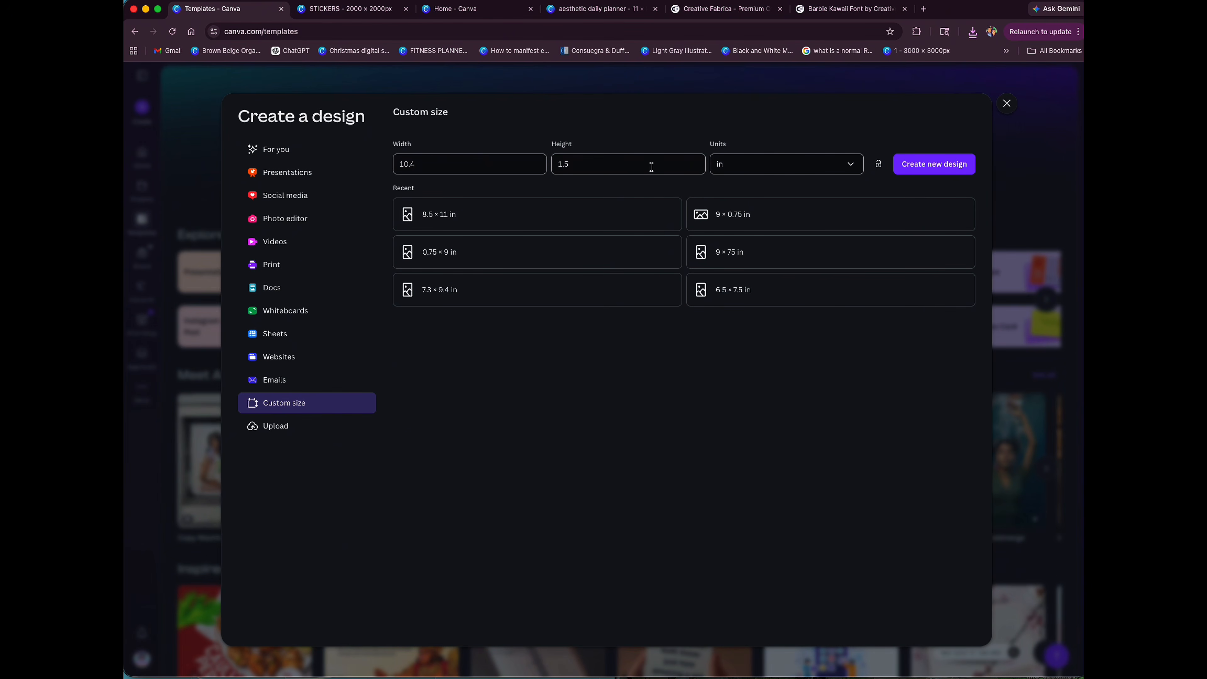
left_click(445, 161)
type("11")
left_click(564, 163)
double_click(564, 163)
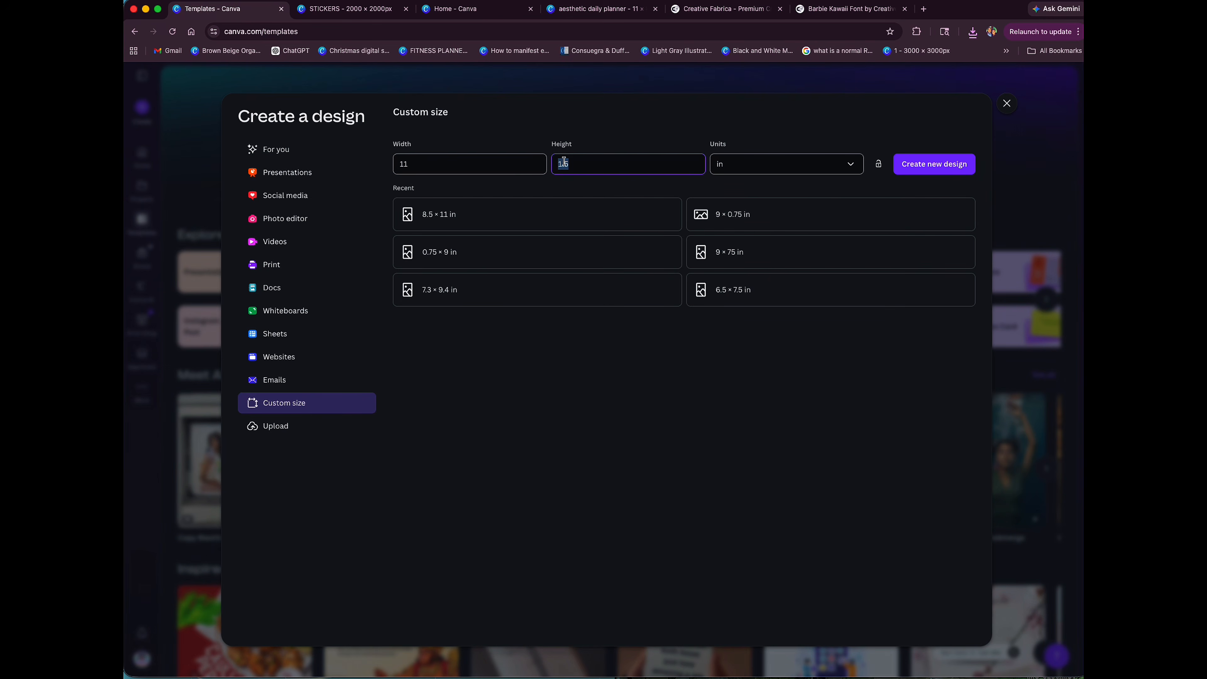
type("8.5")
left_click(935, 165)
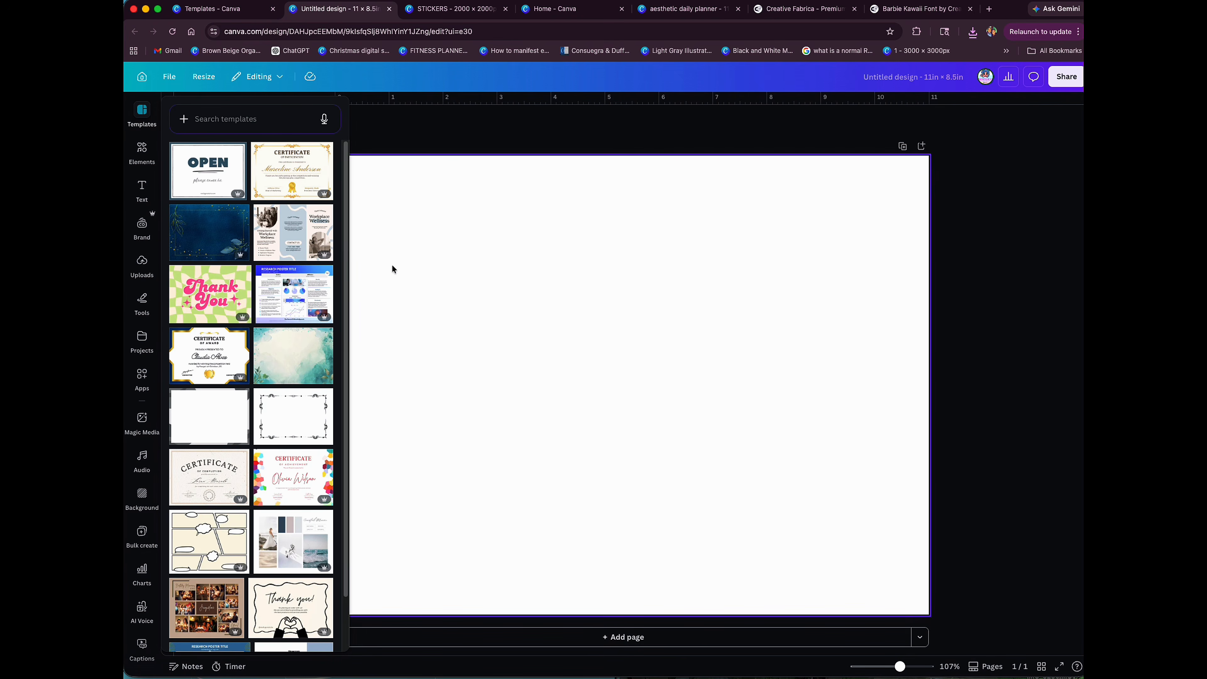
left_click(418, 117)
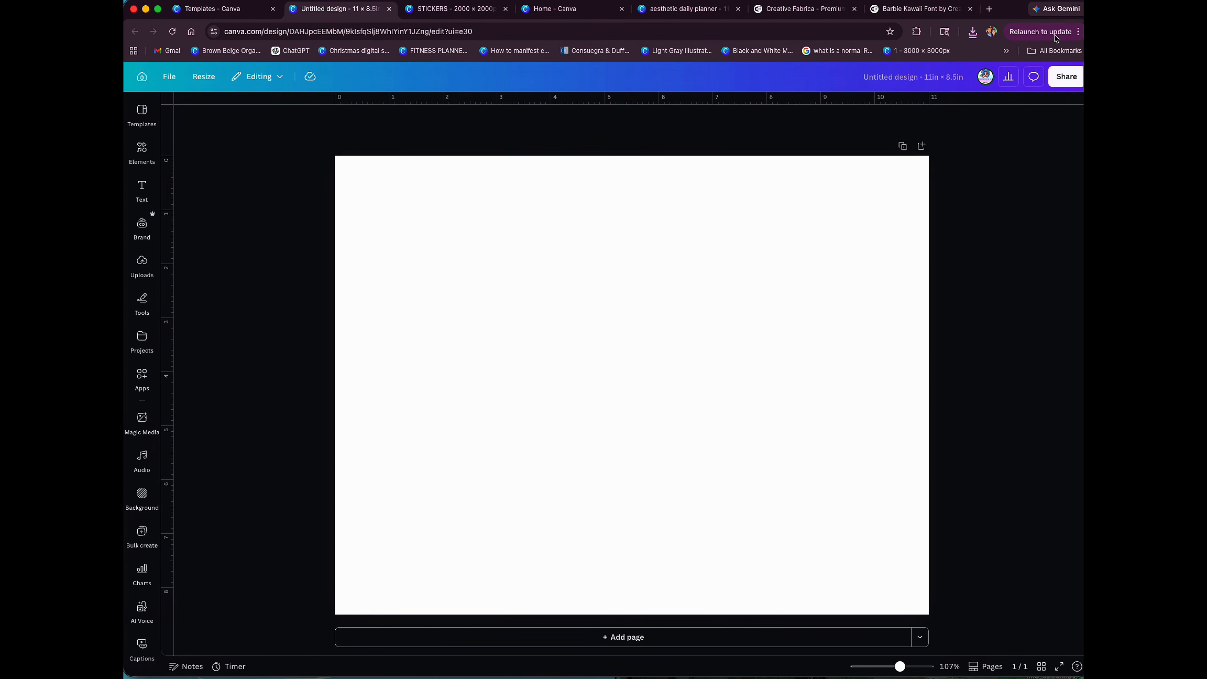
Step: Bring the downloaded Daily Planner.png from the Downloads folder onto the blank page
left_click(973, 37)
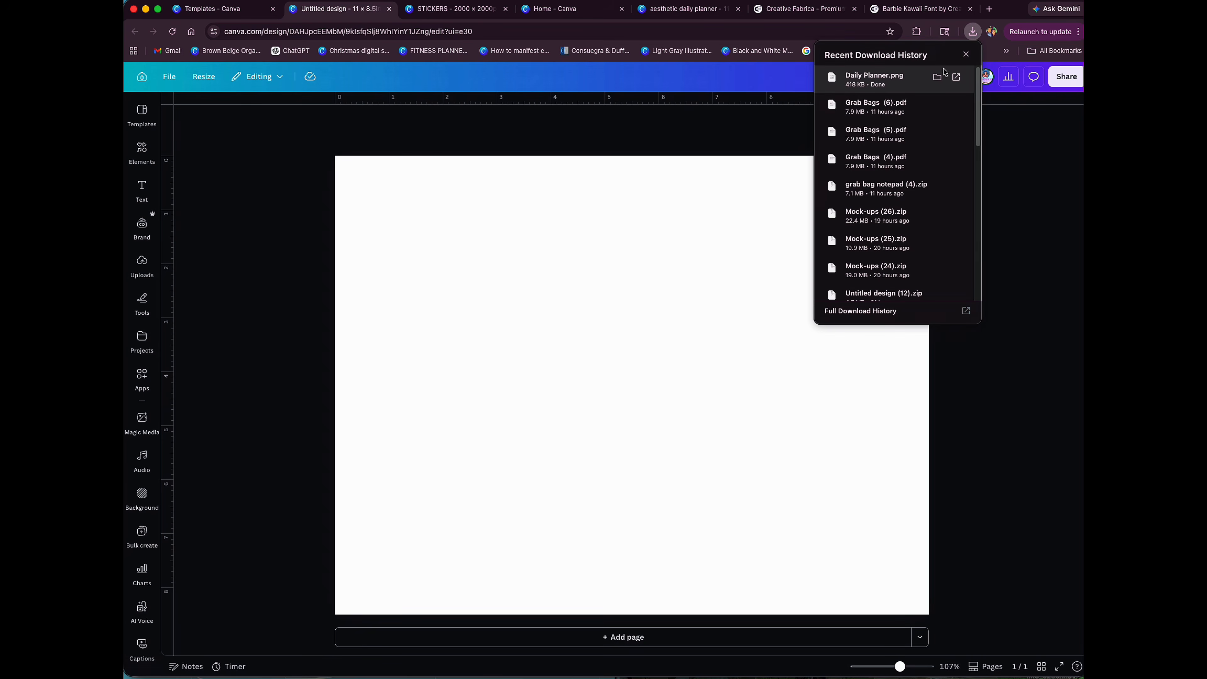
left_click(938, 79)
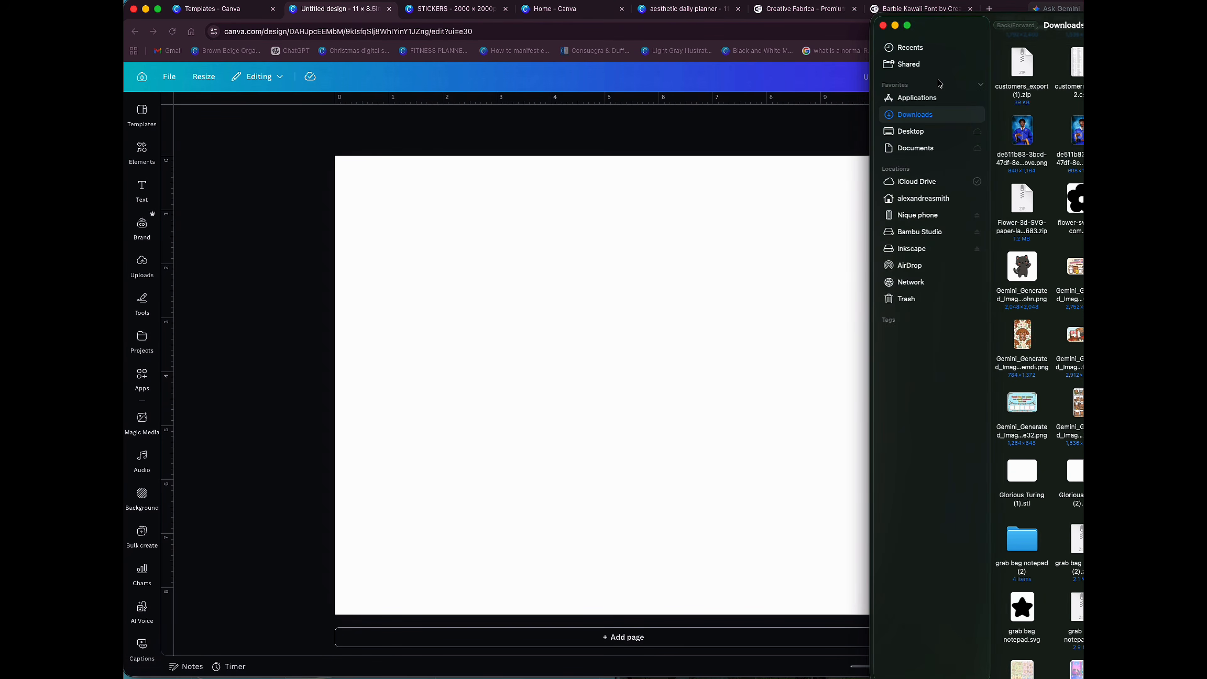
left_click_drag(549, 319, 626, 343)
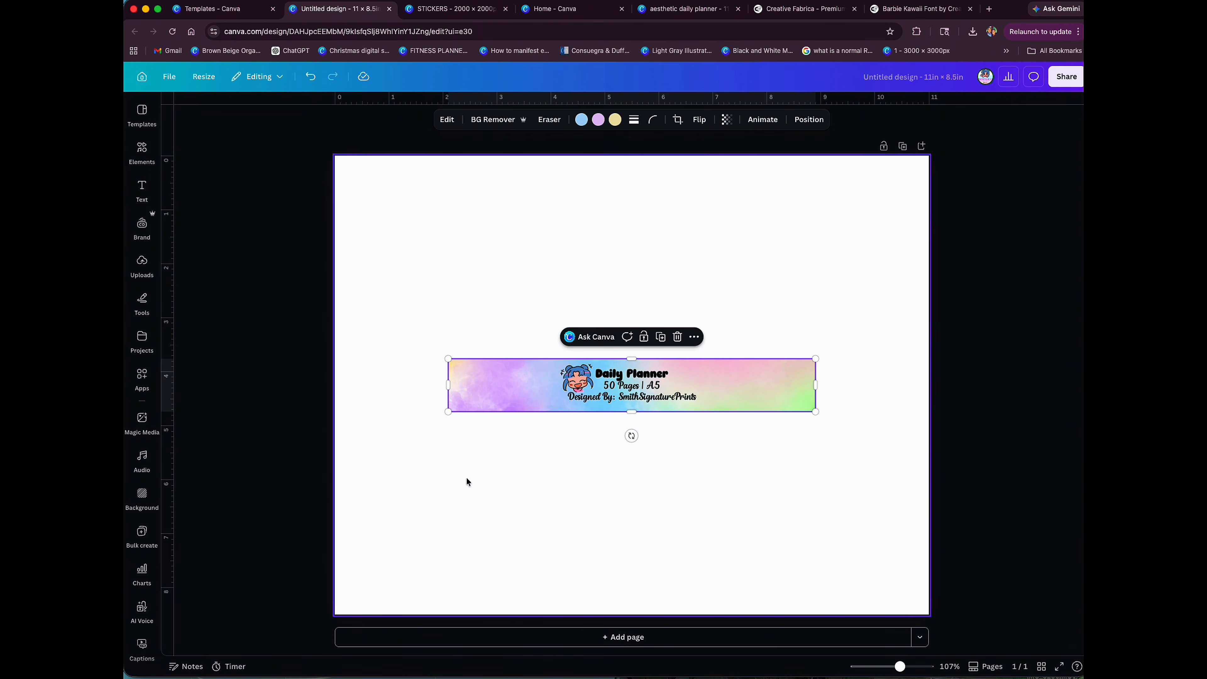
Step: Enlarge the label image to about 10.4 in wide and centre it horizontally near the page's upper edge
left_click_drag(544, 390, 461, 222)
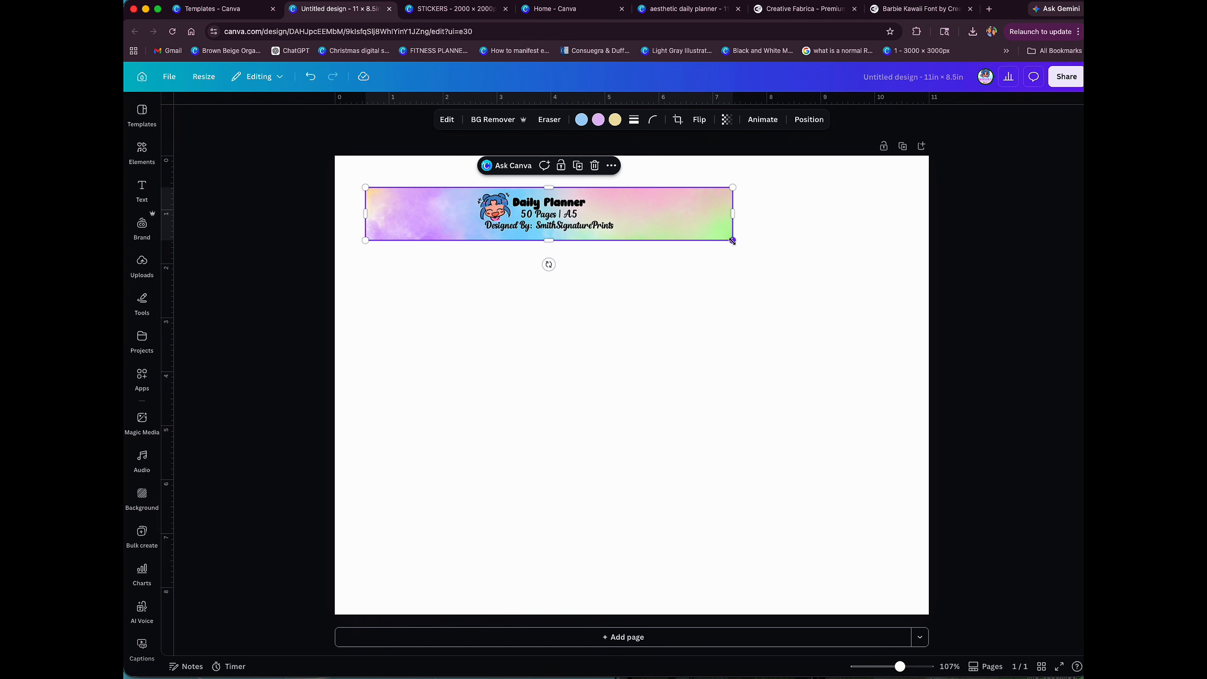
left_click_drag(733, 241, 918, 340)
left_click_drag(833, 253, 820, 233)
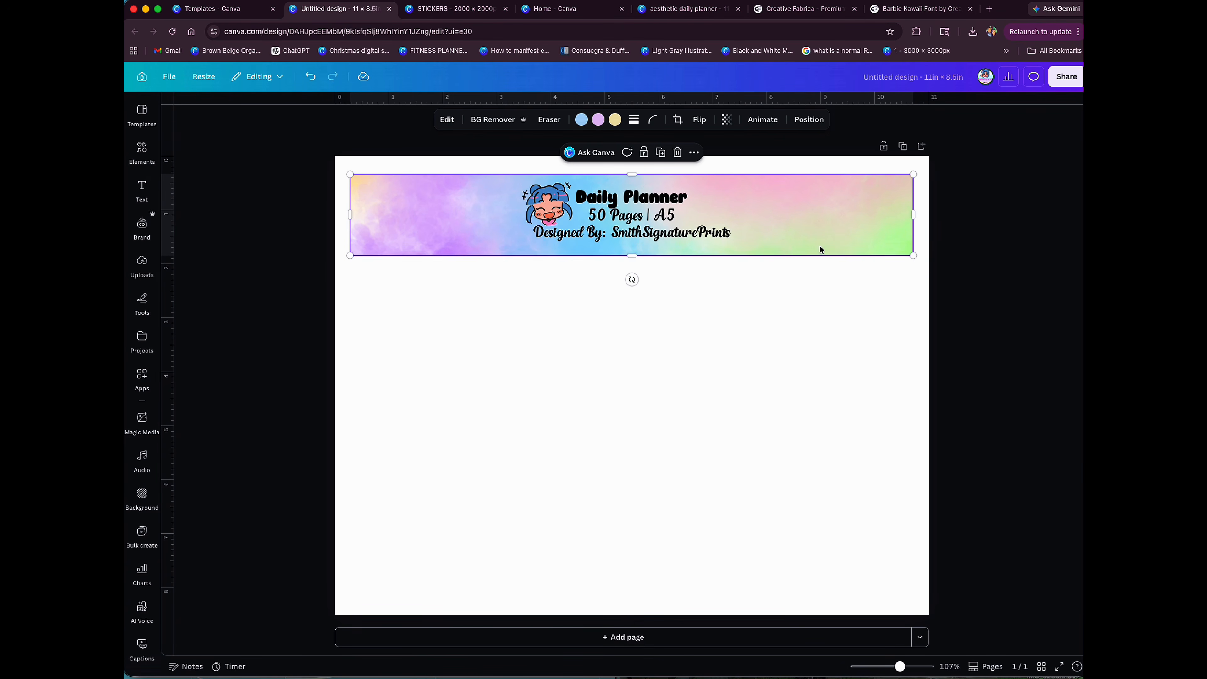
Step: Duplicate the label and align the copy directly beneath the original with a narrow white gap between them
left_click(660, 152)
left_click_drag(689, 230, 678, 302)
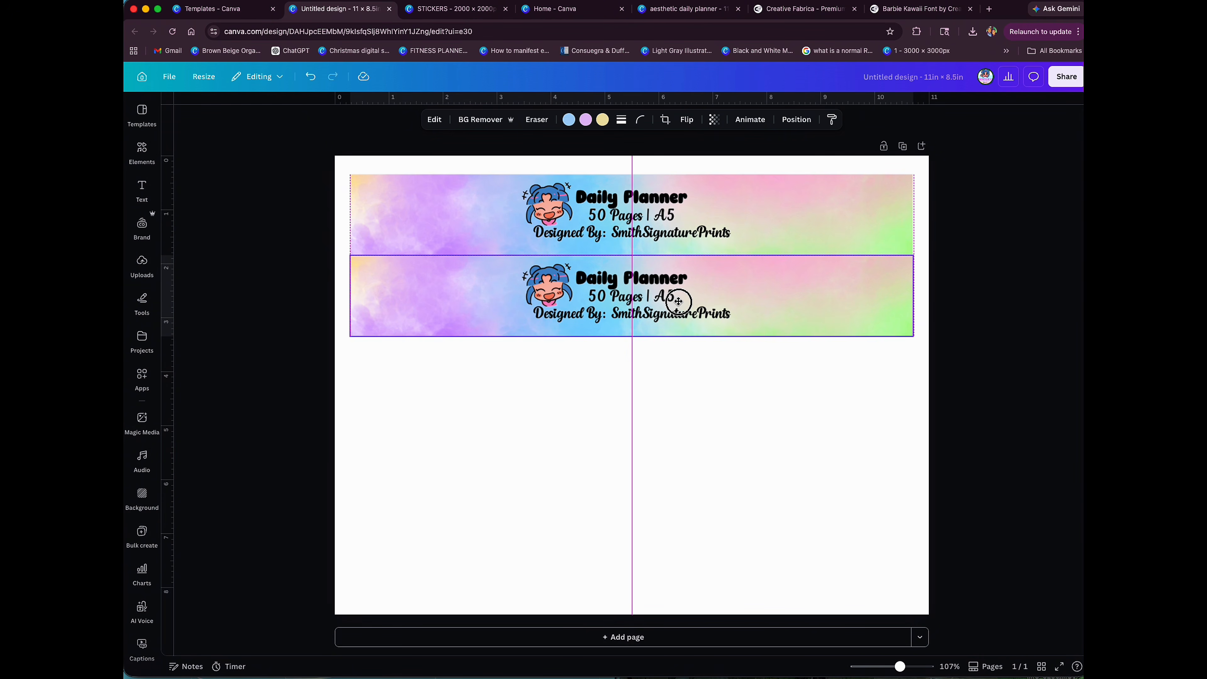
left_click_drag(678, 301, 678, 301)
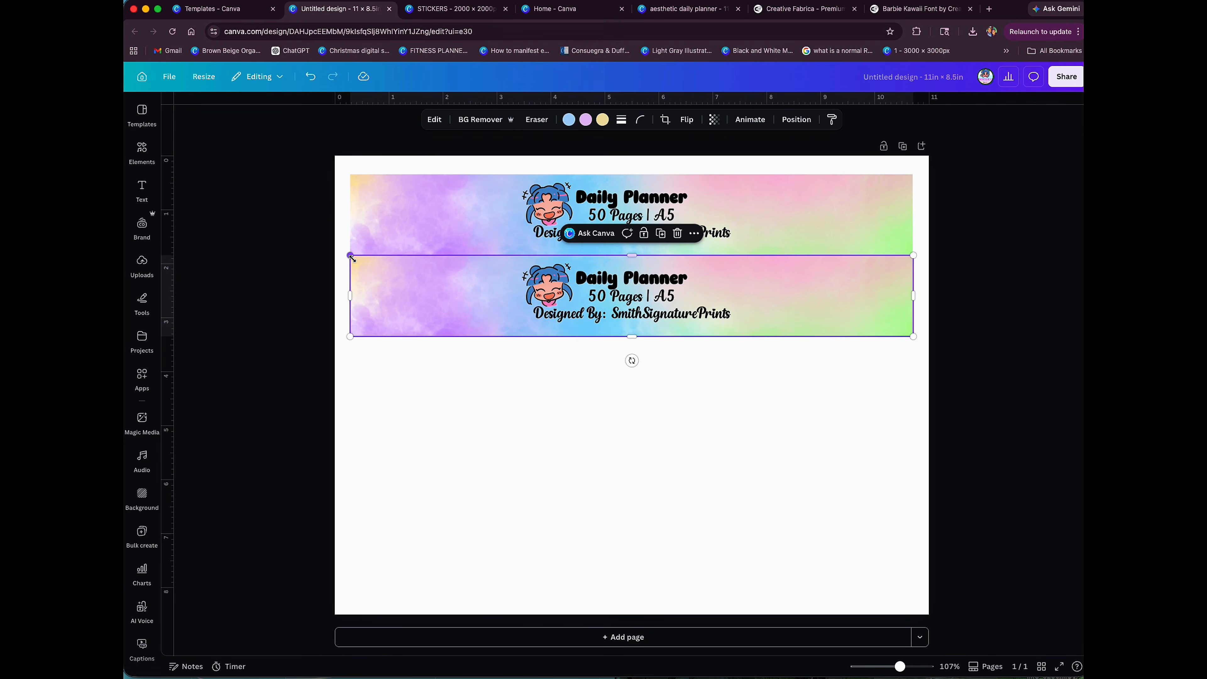
left_click(524, 391)
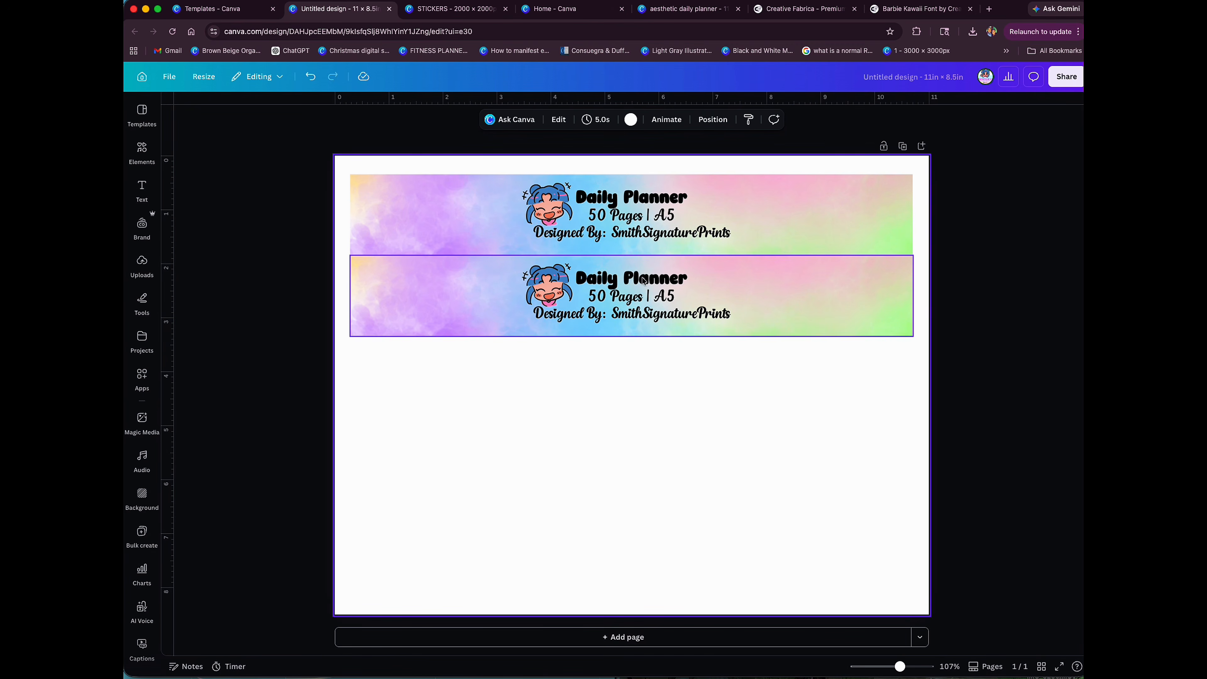
left_click(727, 287)
left_click_drag(727, 286, 729, 285)
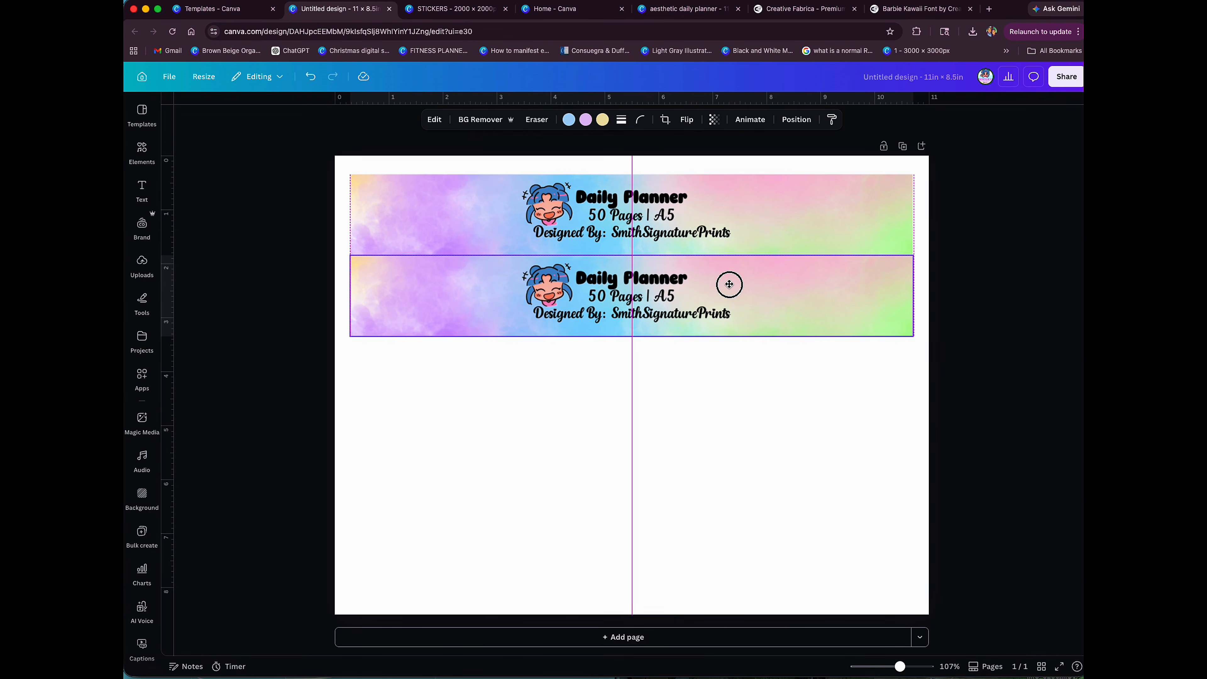
left_click_drag(729, 285, 725, 286)
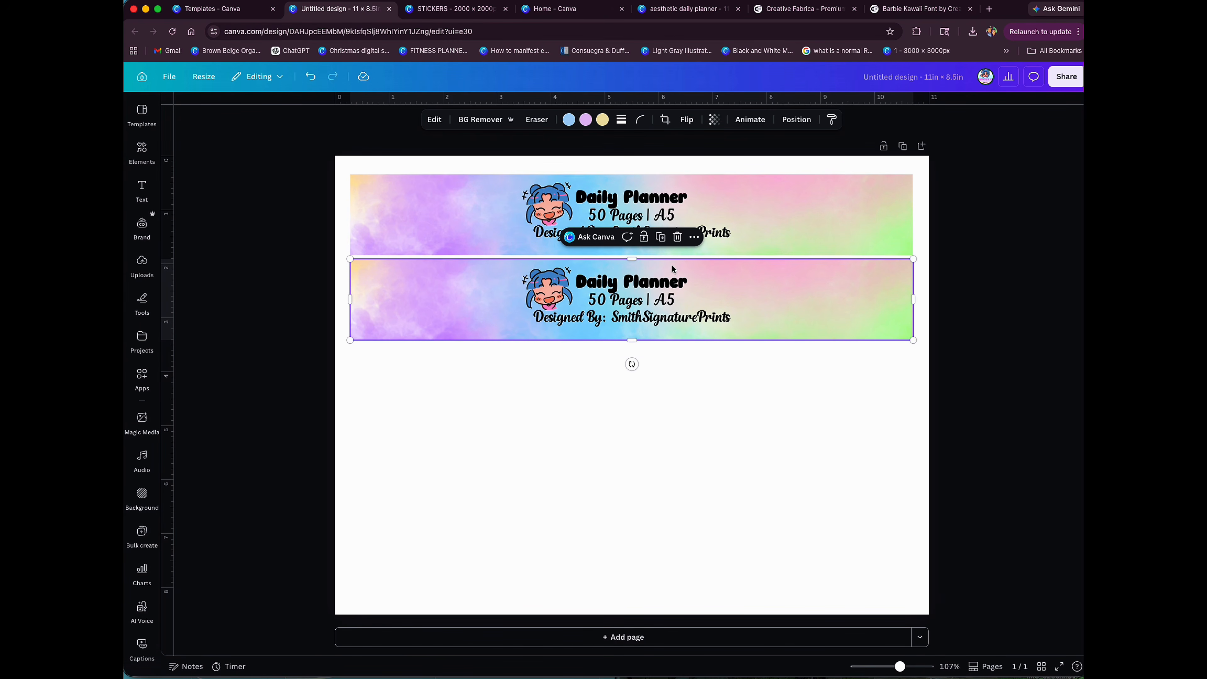
Step: Add three more evenly spaced copies of the label below to fill the page with five labels
left_click(661, 242)
left_click_drag(695, 270, 681, 356)
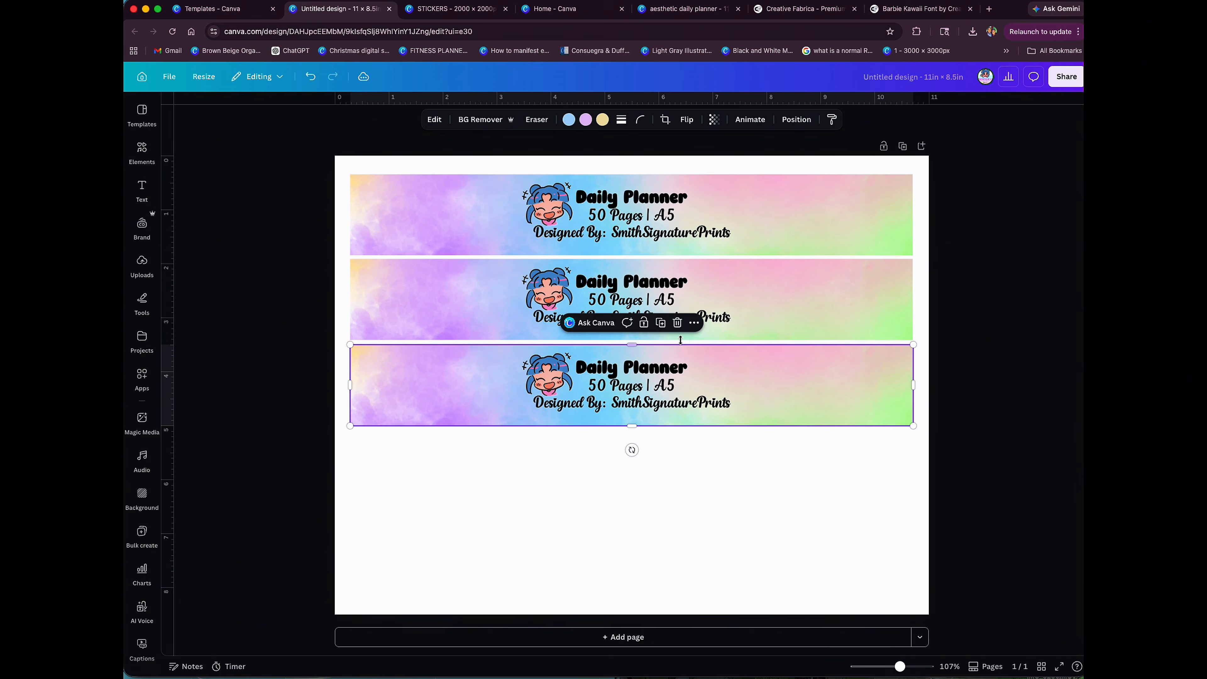
left_click(659, 324)
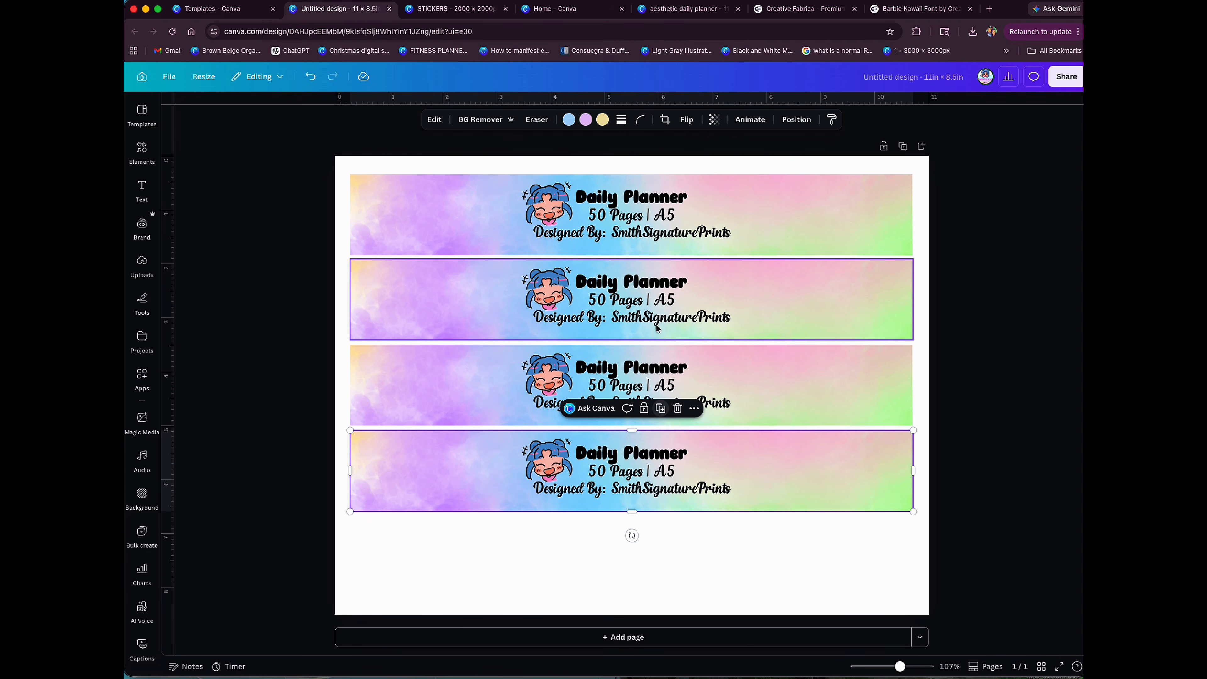
left_click(660, 409)
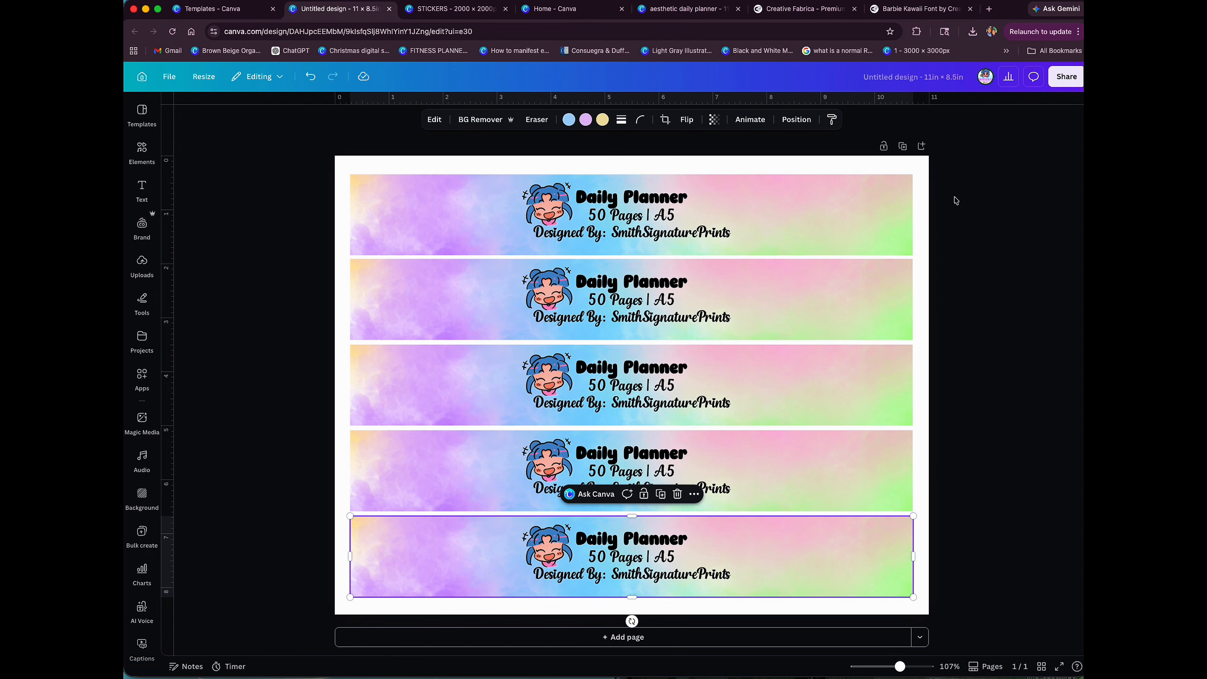
Step: Select all five labels and shift them up slightly together on the page
left_click_drag(954, 197, 537, 573)
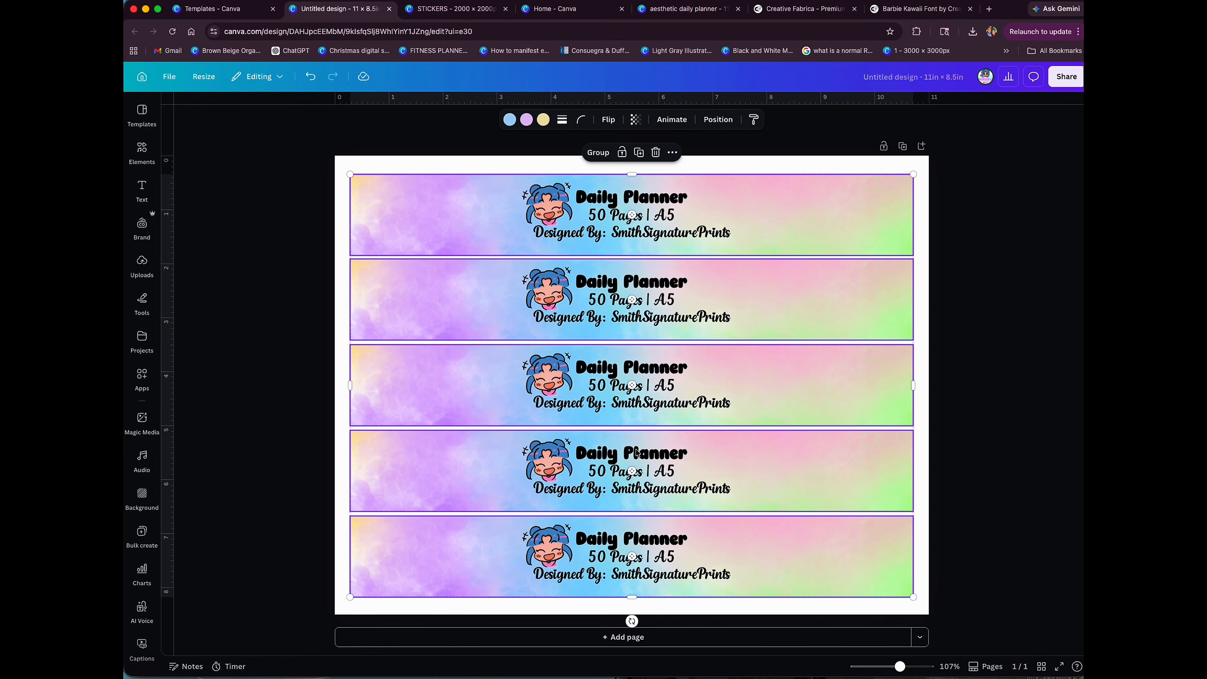
left_click_drag(721, 390, 723, 386)
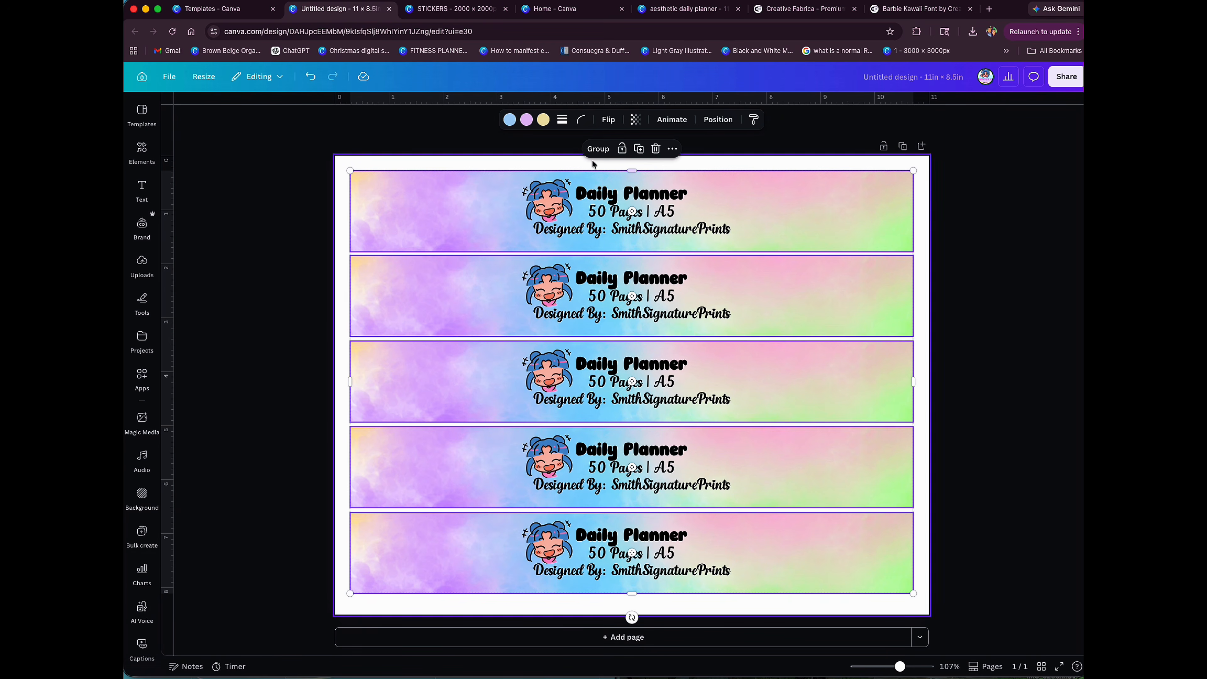
left_click(1024, 271)
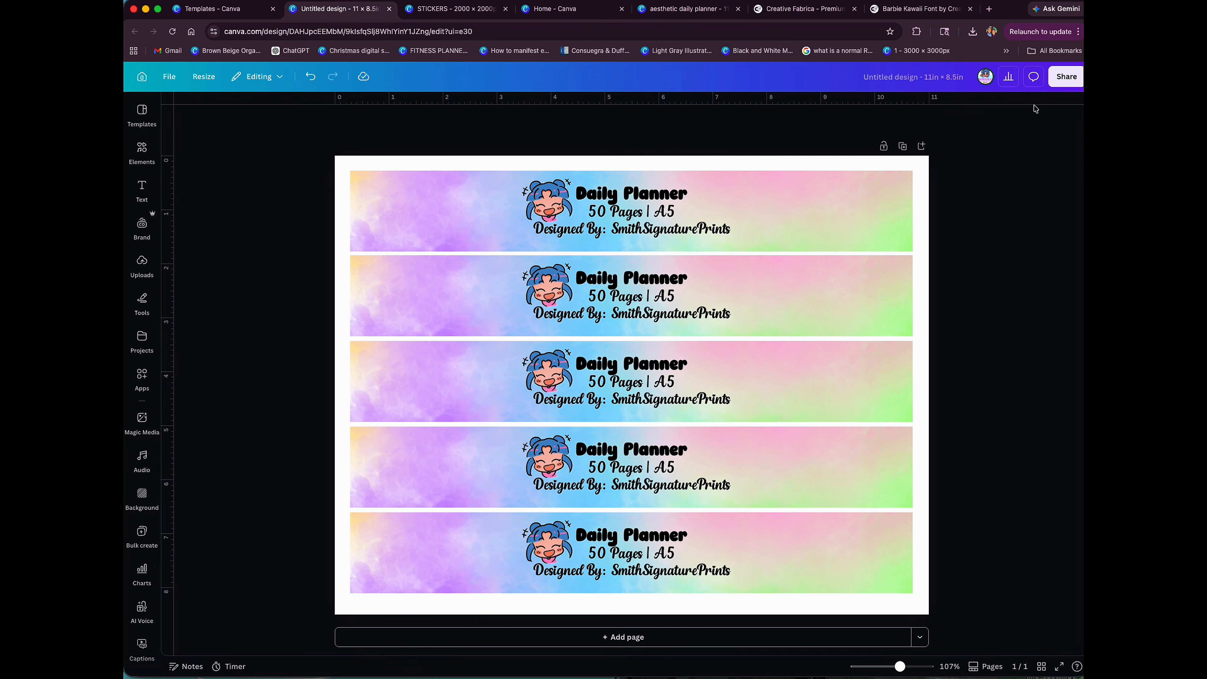
Step: Download the five-label sheet as a PDF Print file
left_click(1060, 83)
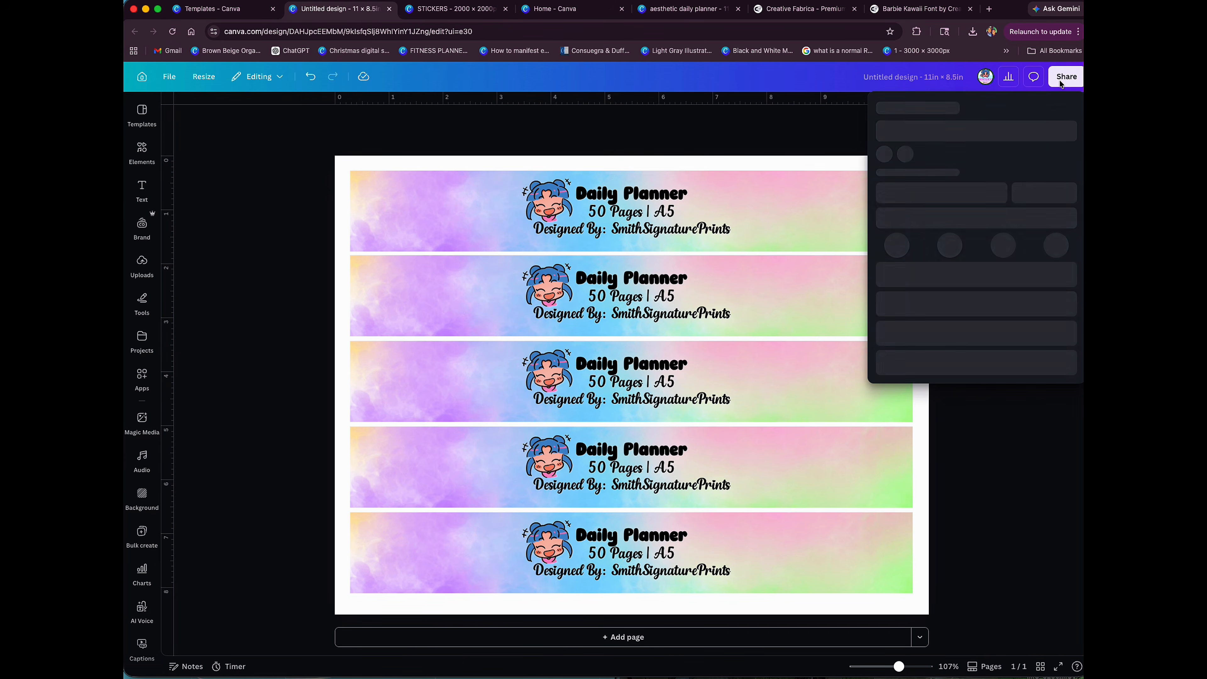
left_click(902, 321)
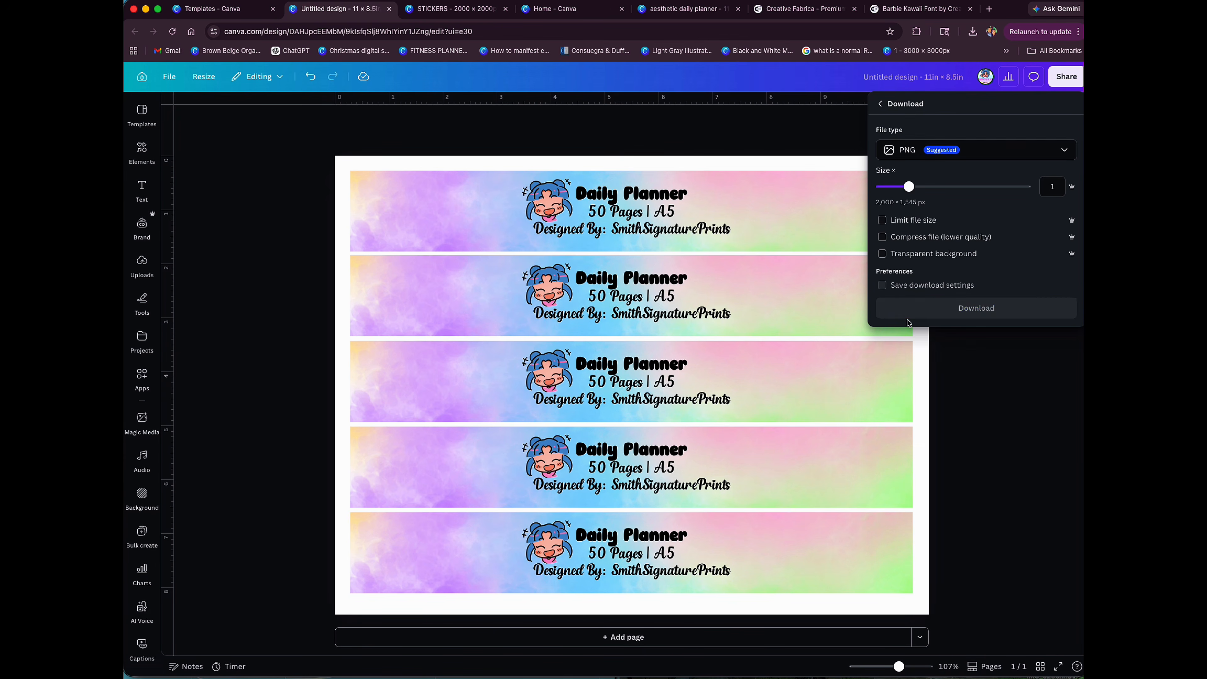
left_click(880, 150)
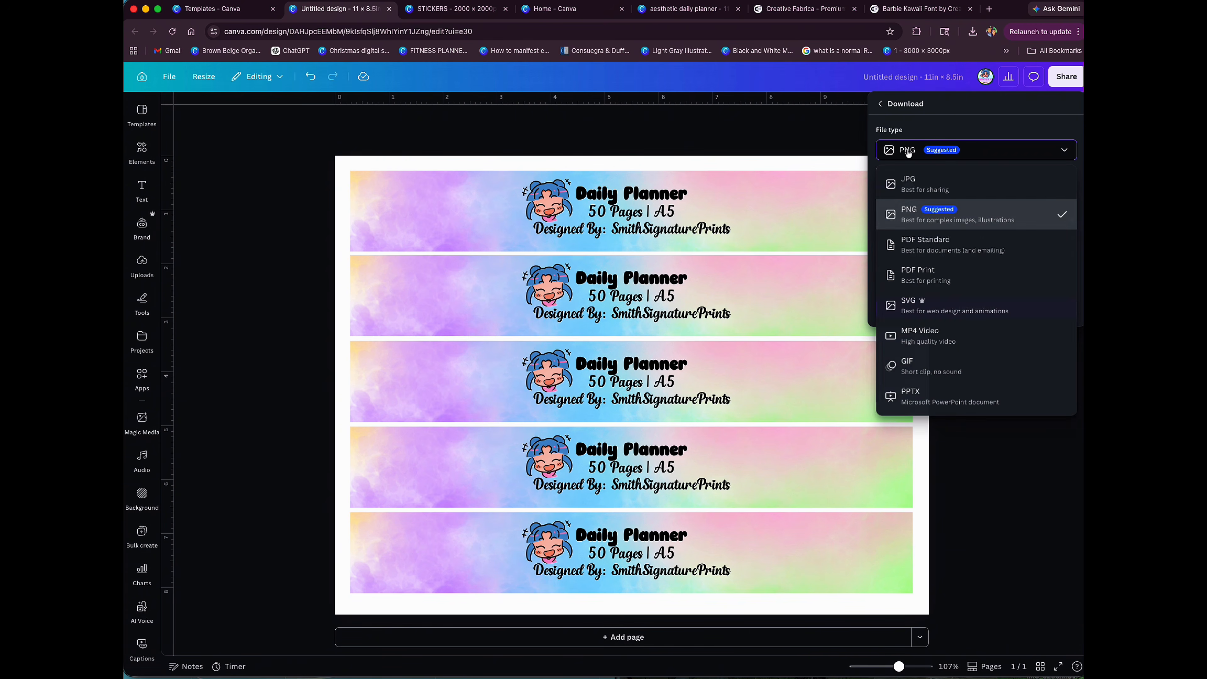
left_click(885, 272)
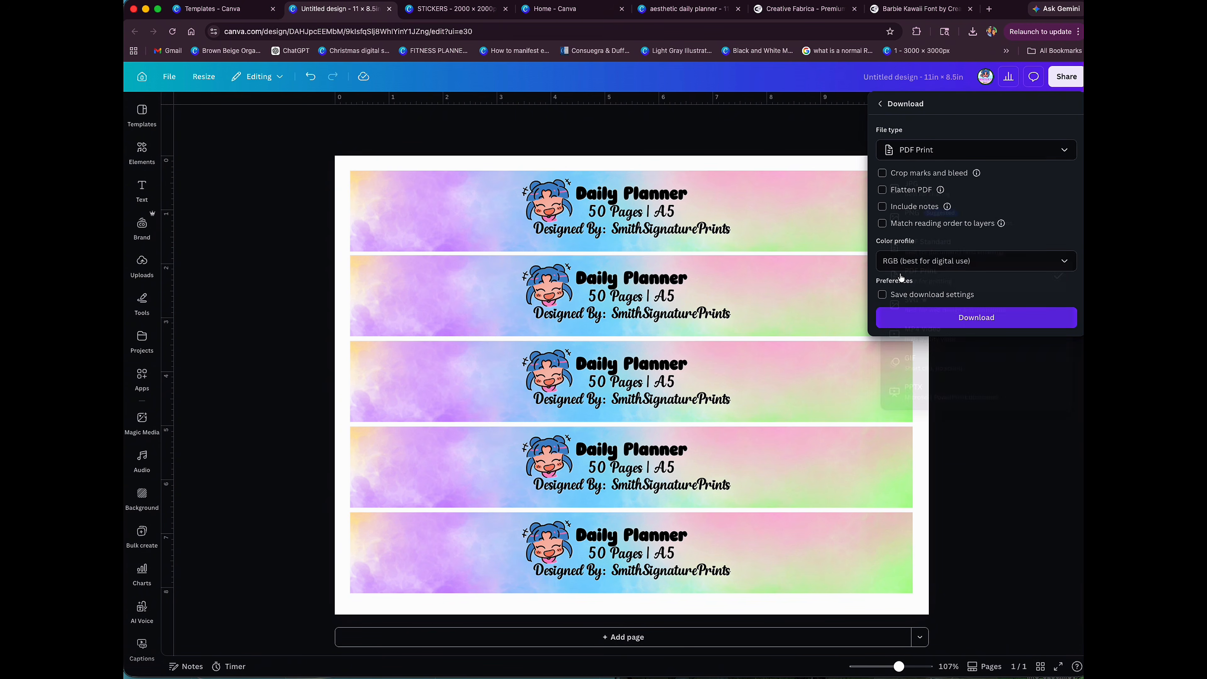
left_click(930, 318)
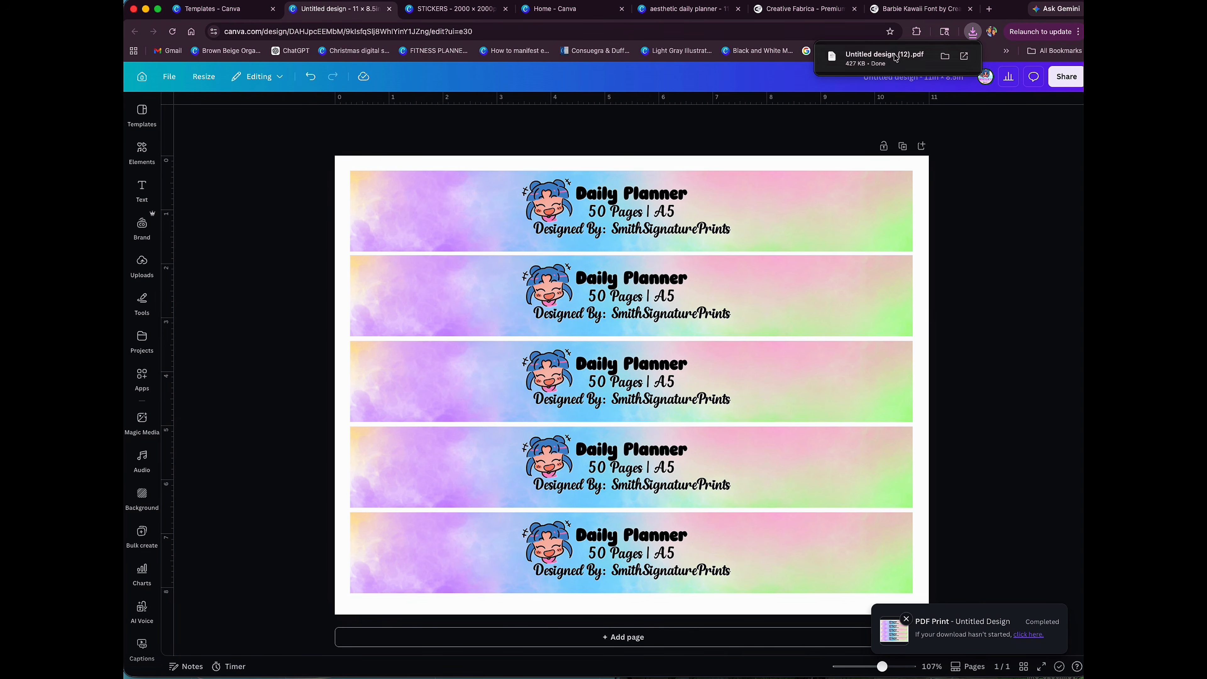
Step: Open the downloaded label sheet PDF and bring up the system print dialog for it
left_click(877, 58)
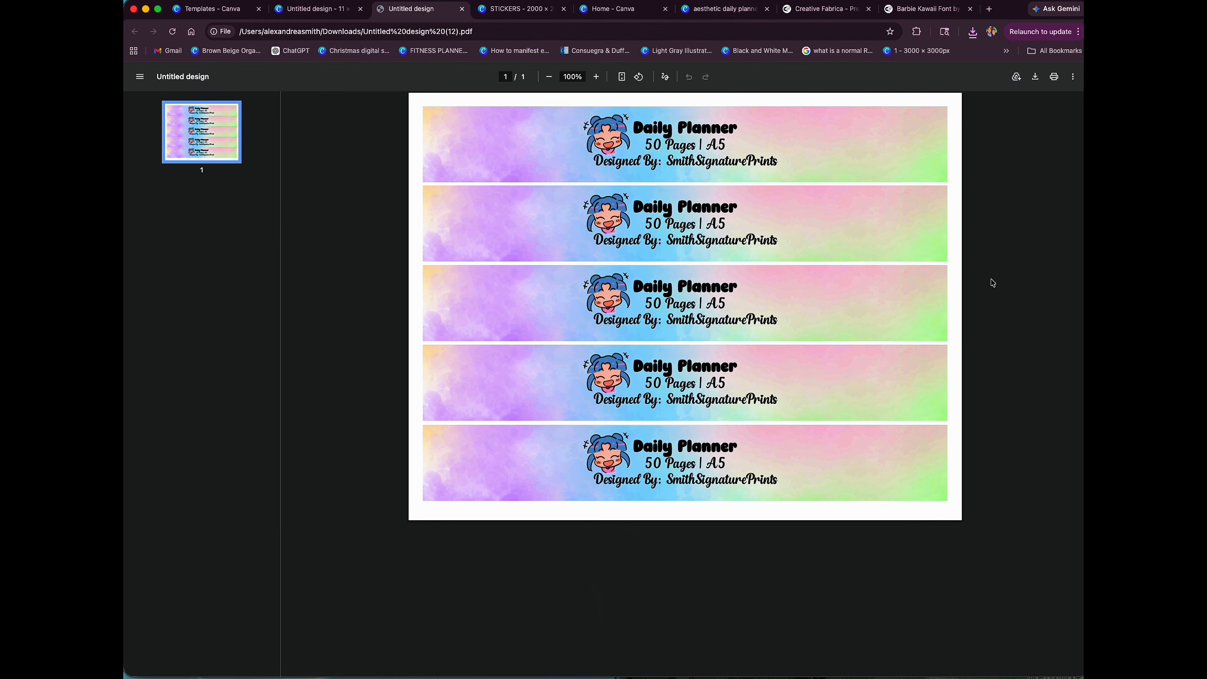
left_click(1053, 77)
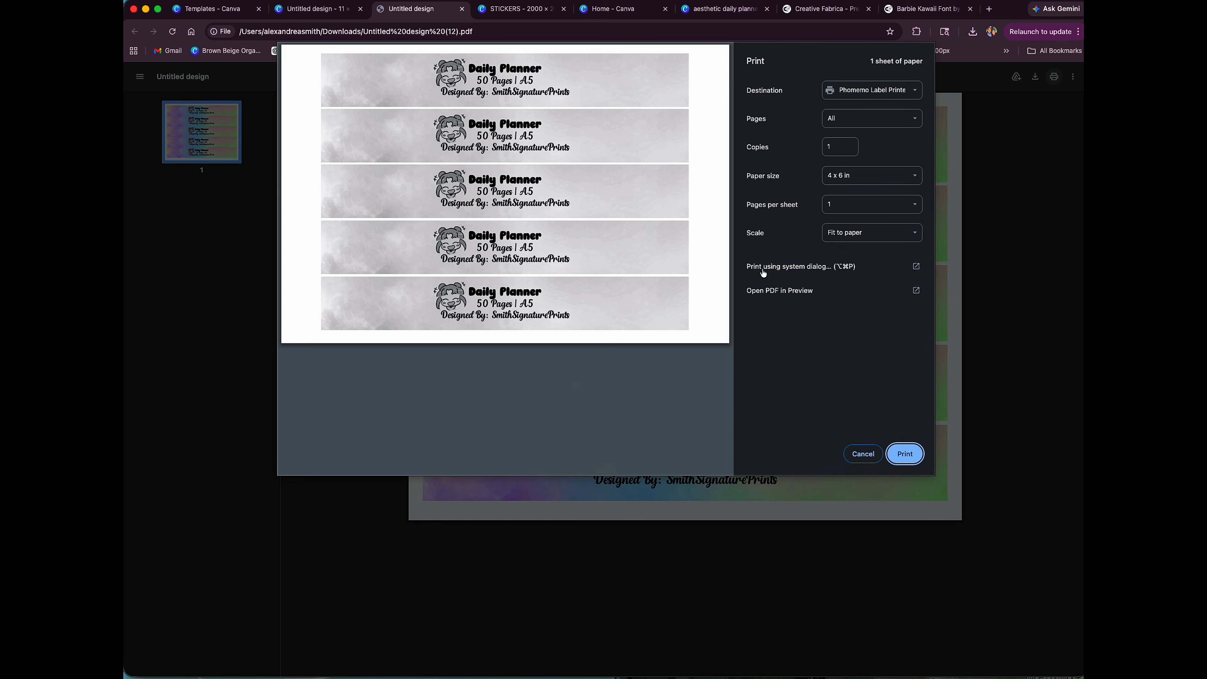
left_click(765, 267)
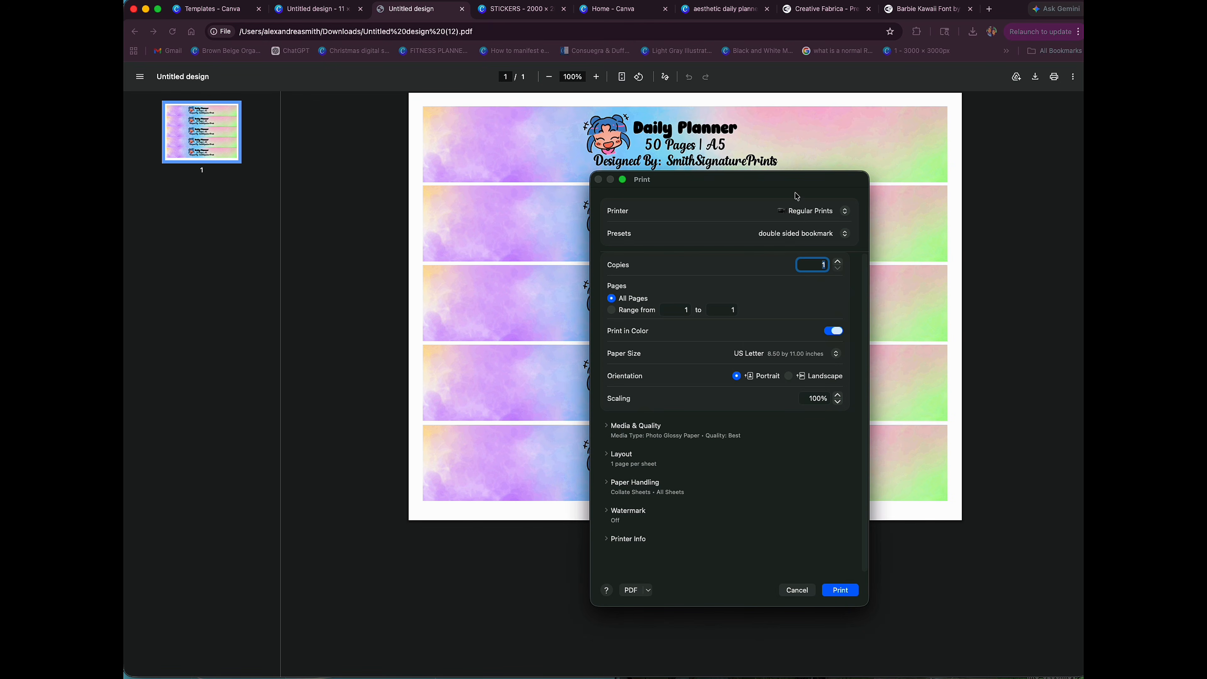
Step: Choose the Regular Prints printer with the Matte Bookmarks preset and expand the media and quality settings
left_click(801, 216)
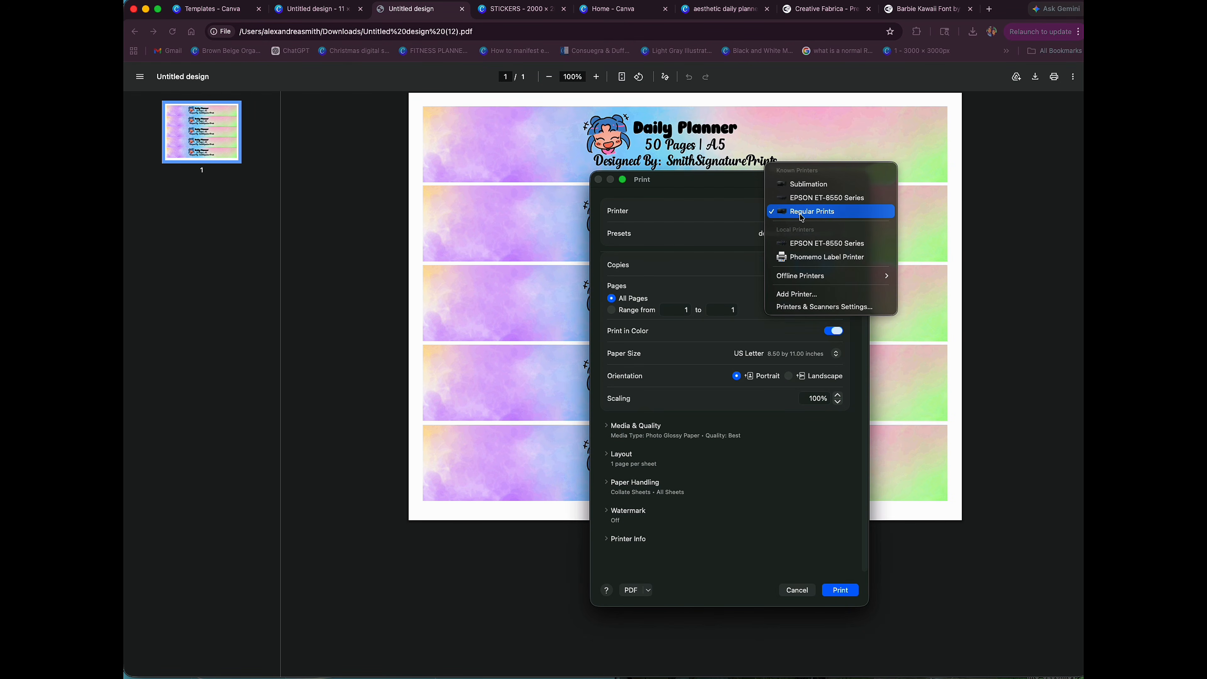
left_click(850, 211)
left_click(804, 235)
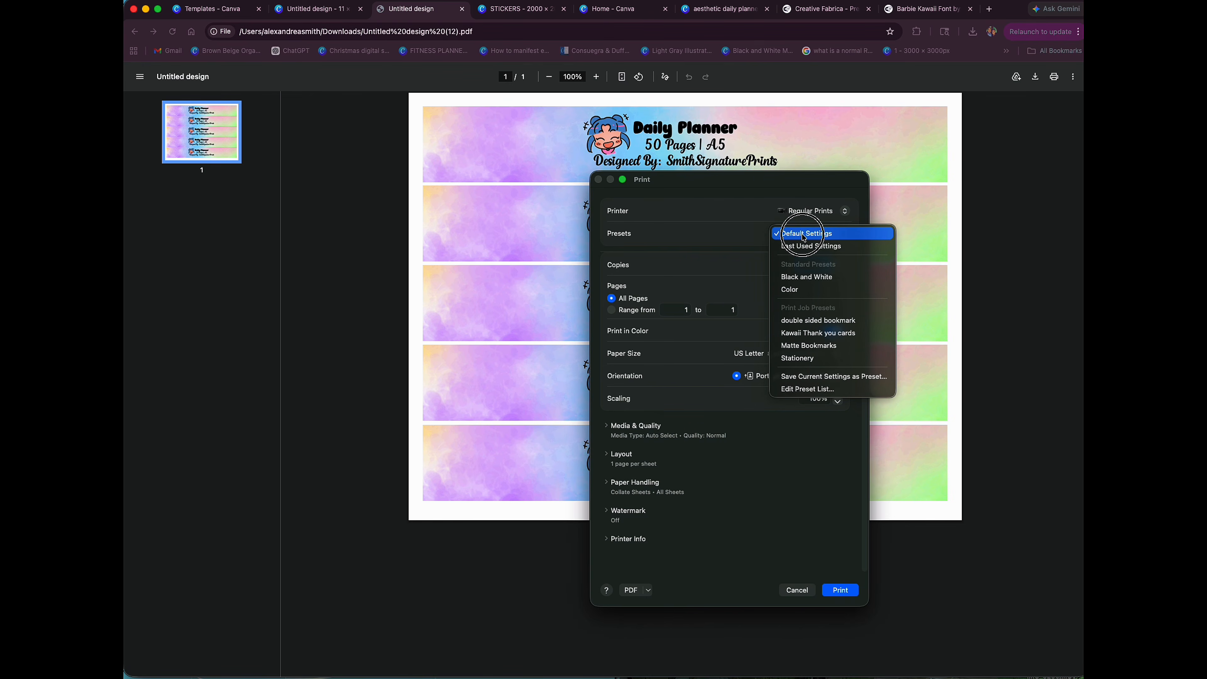
left_click(799, 349)
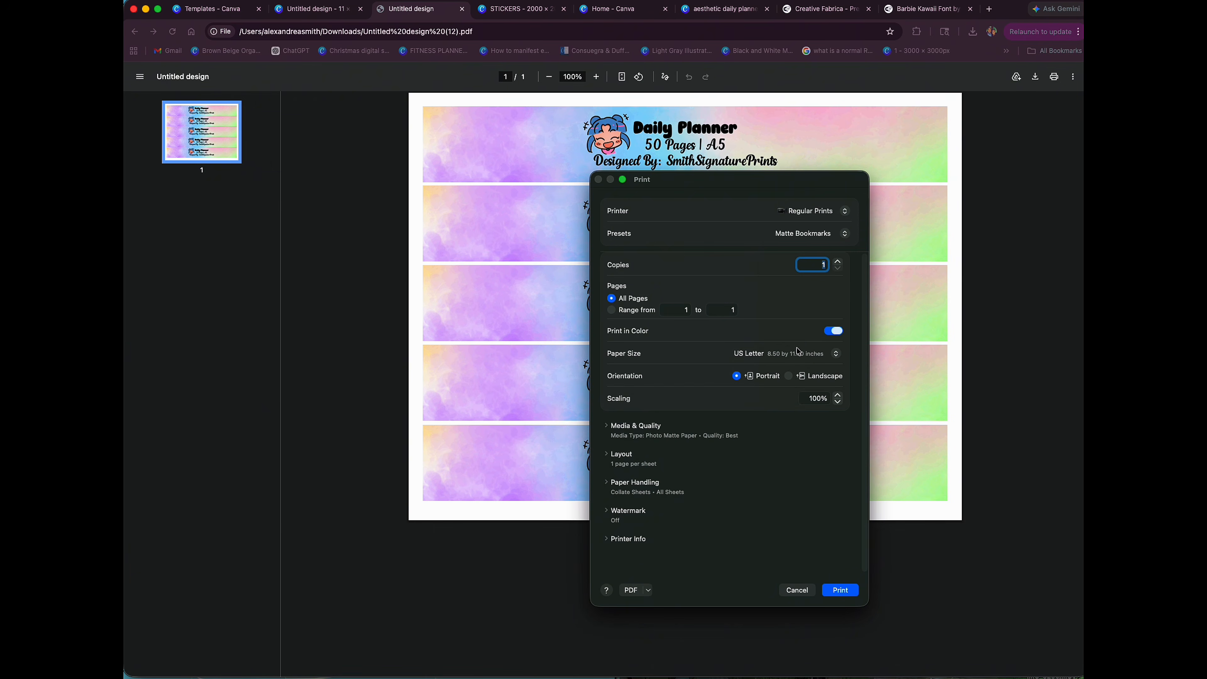
left_click(608, 428)
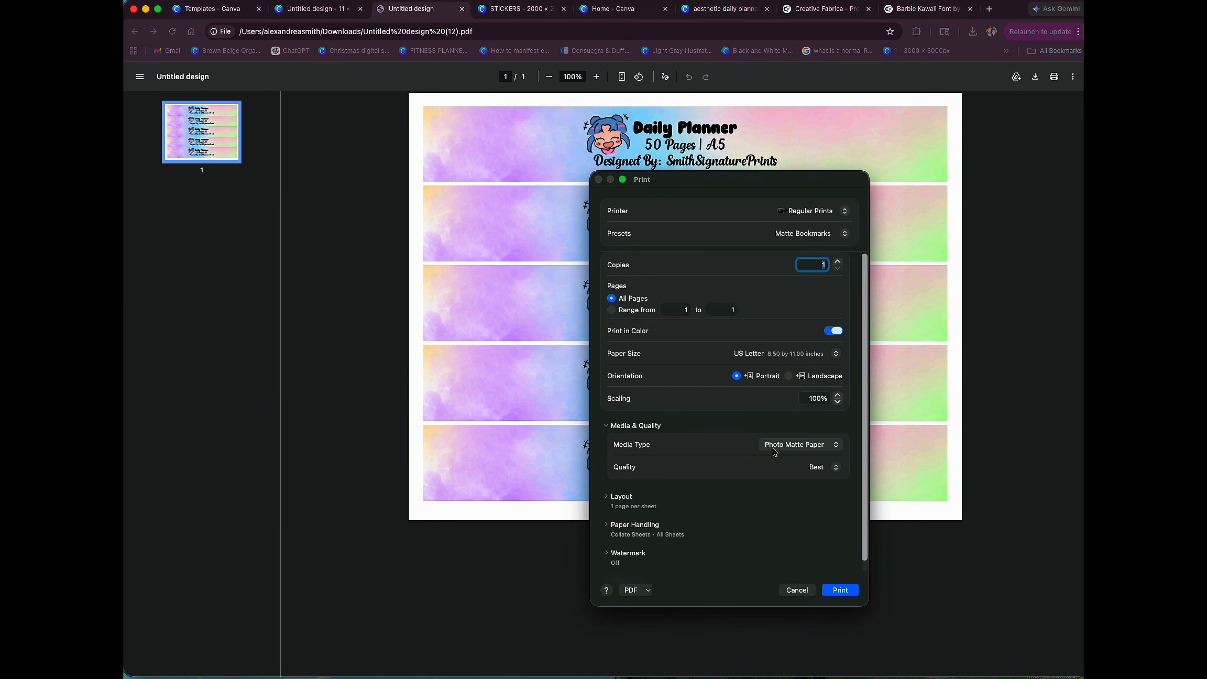